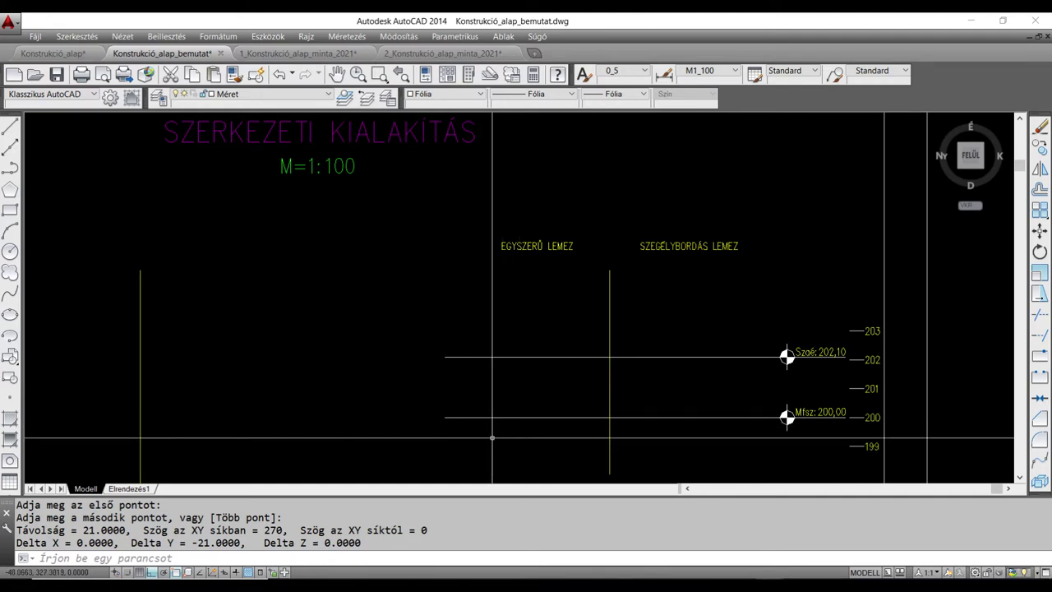
Offset the Mfsz: 200,00 level line downward by 10 units.
type("p")
key("Return")
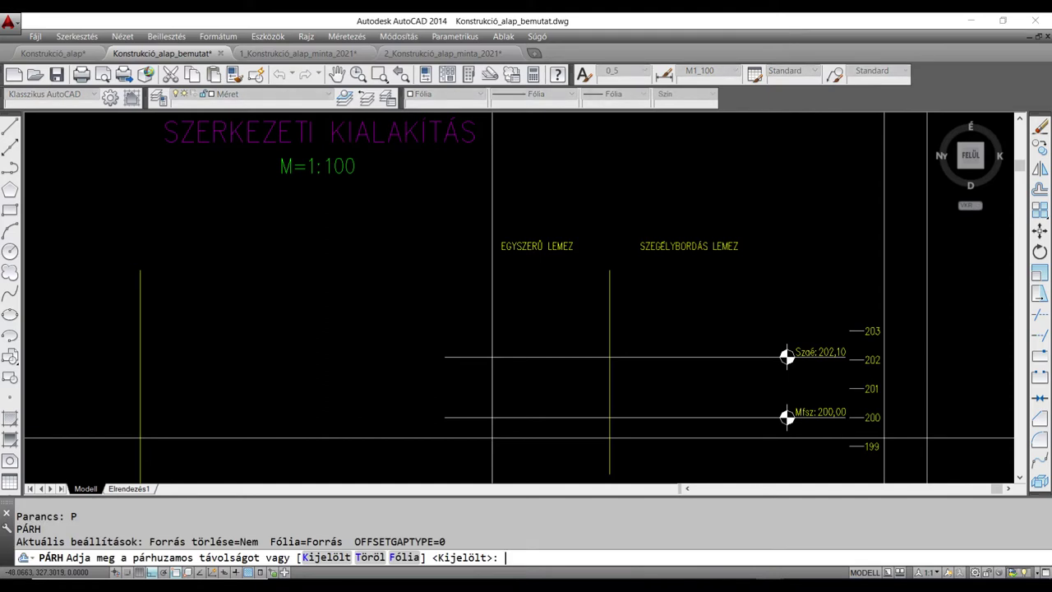
type("10")
key("Return")
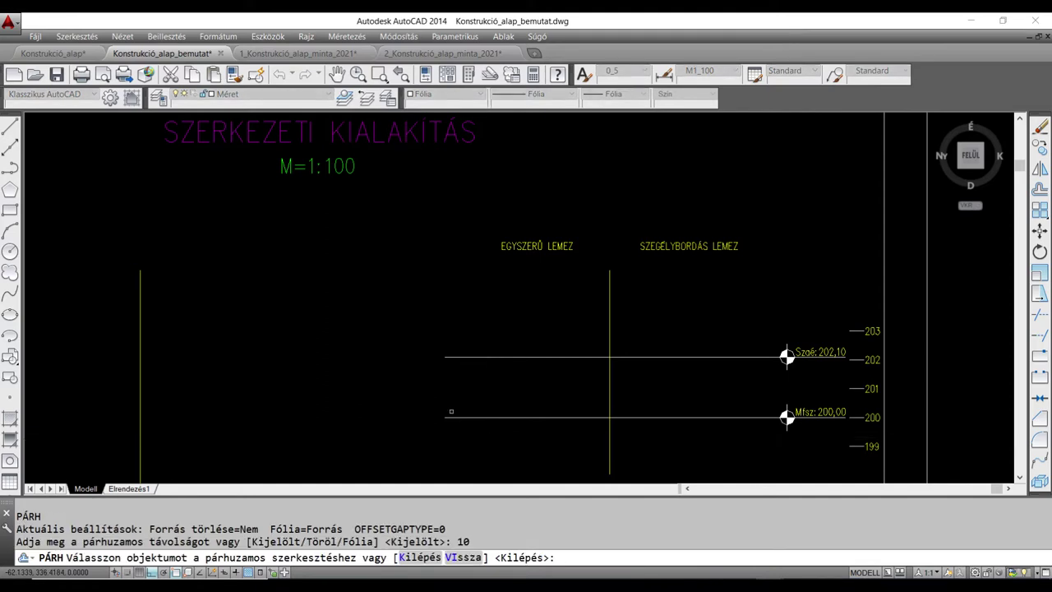
left_click(453, 416)
left_click(454, 459)
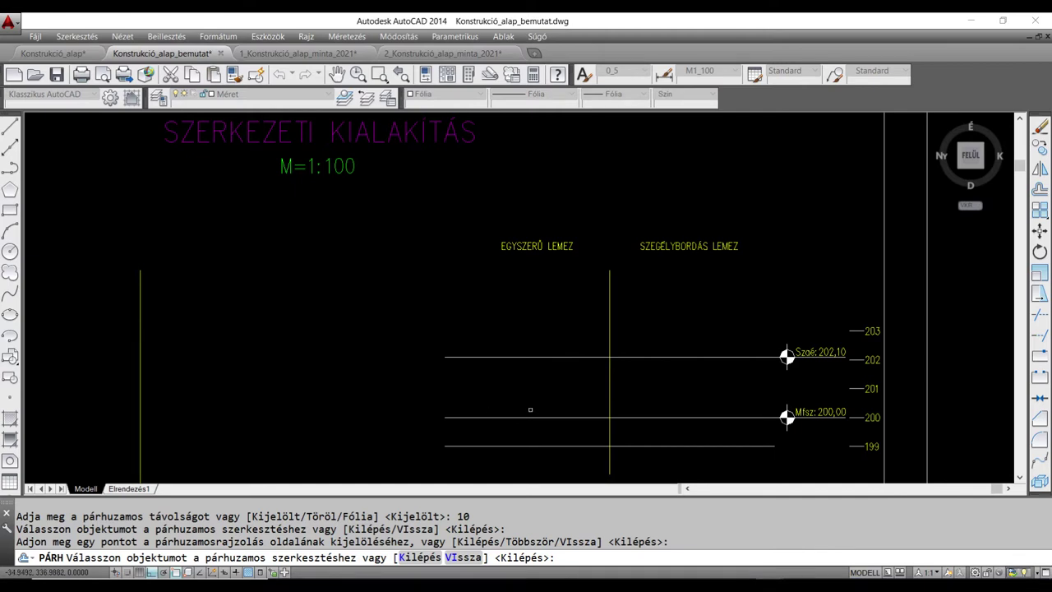
key("Return")
Offset the Mfsz: 200,00 level line upward by 5 units.
key("Return")
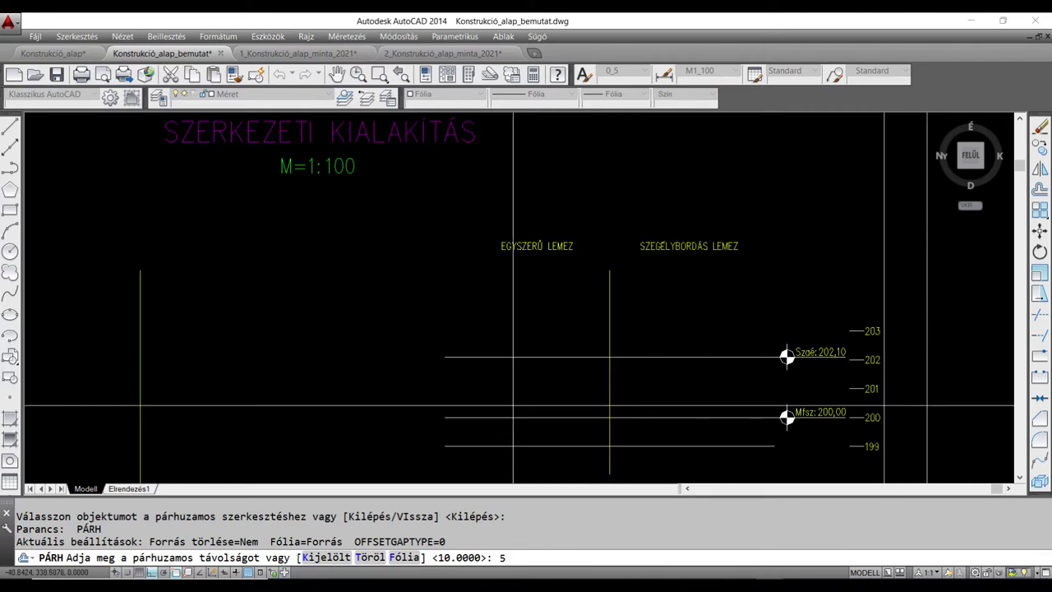
key("Return")
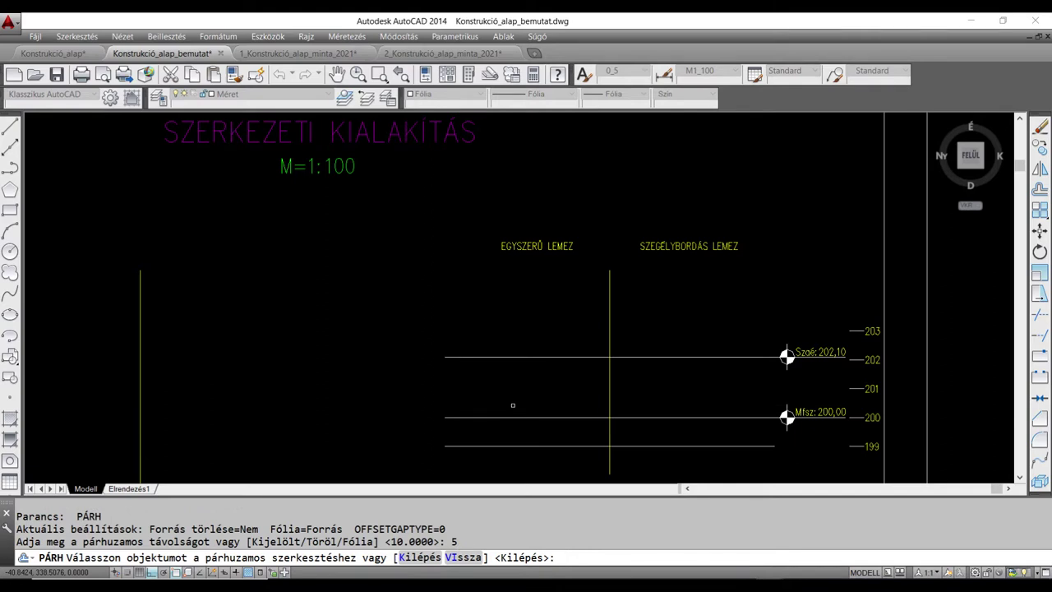
left_click(521, 417)
left_click(523, 387)
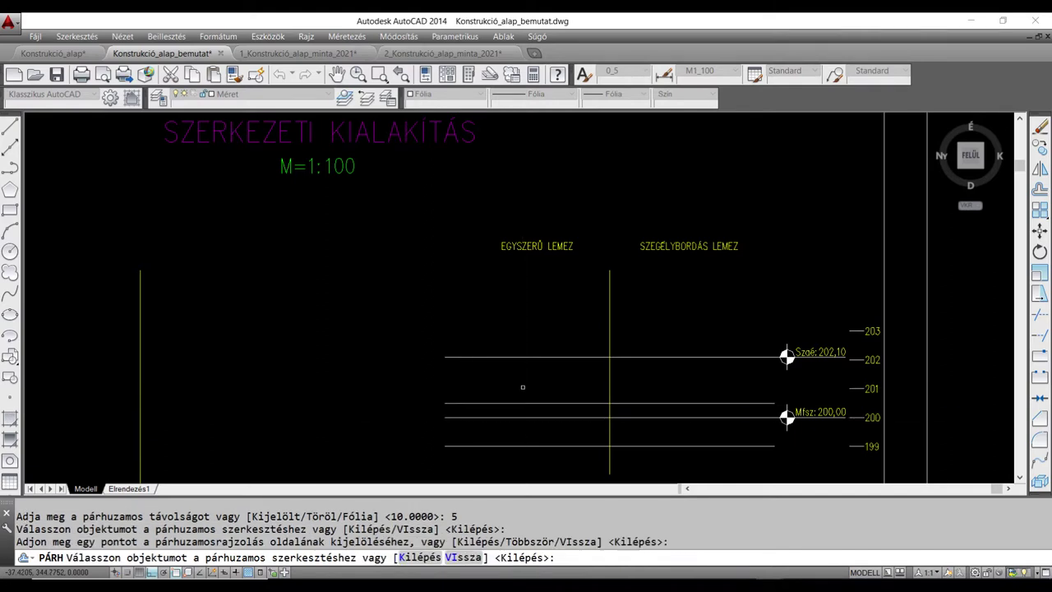
key("Escape")
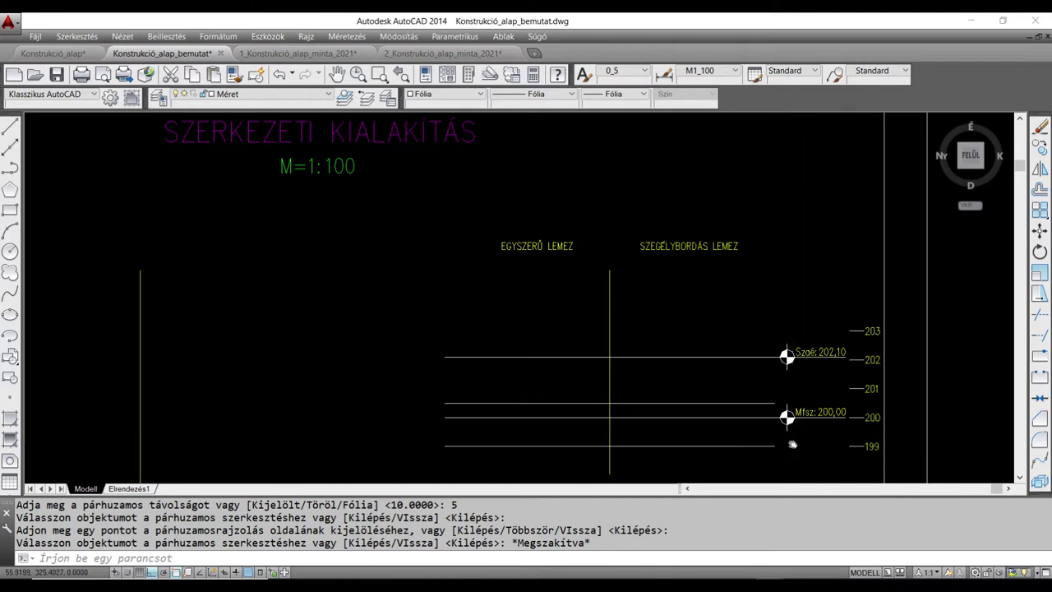
Insert the Tárcsa block at scale 1 and the default rotation on the right endpoint of the lowest level line.
middle_click_drag(792, 444, 787, 387)
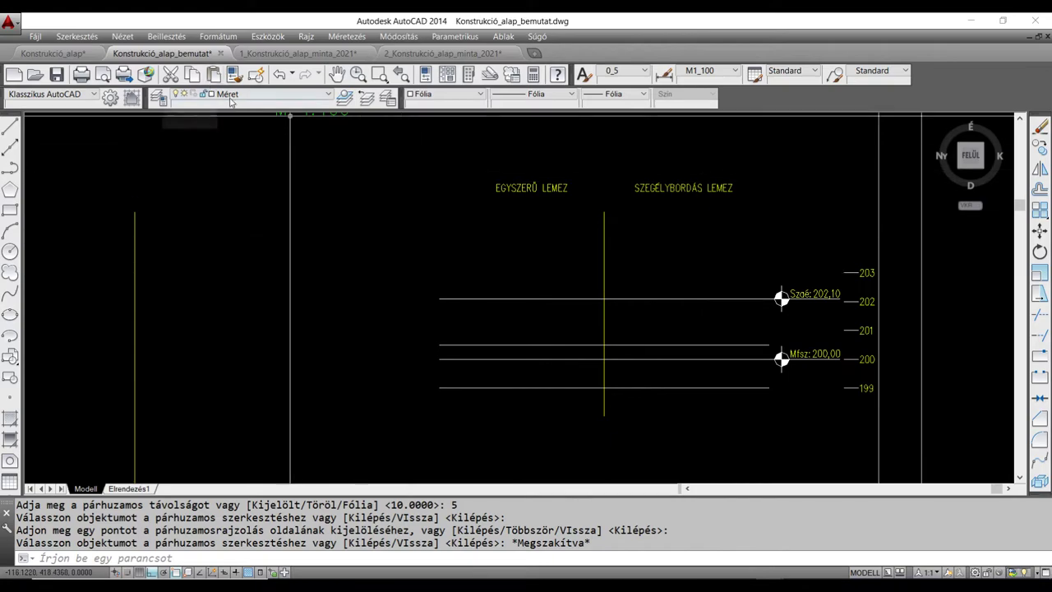
type("BE")
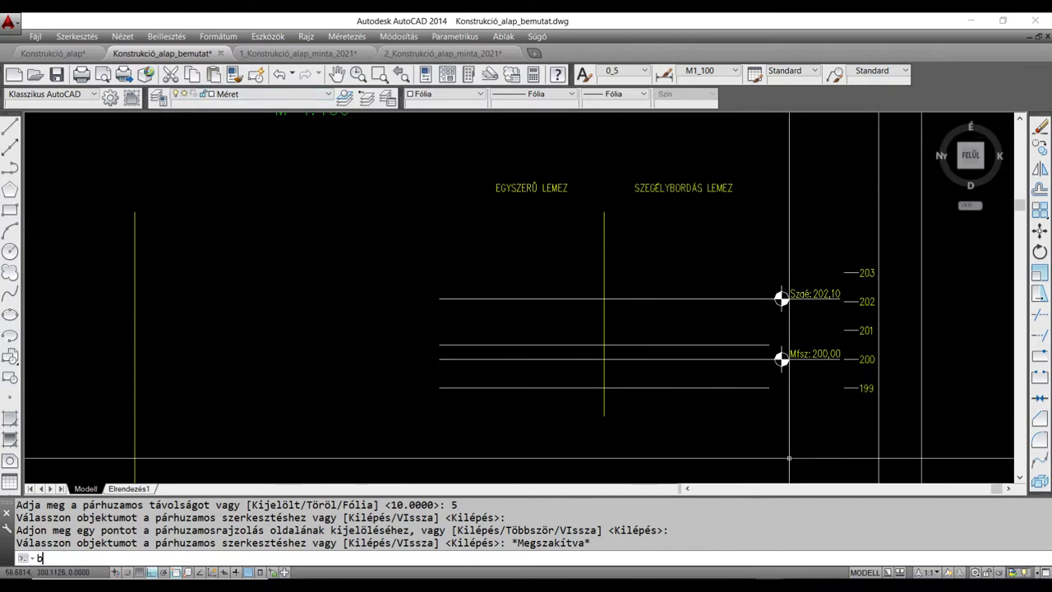
key("Return")
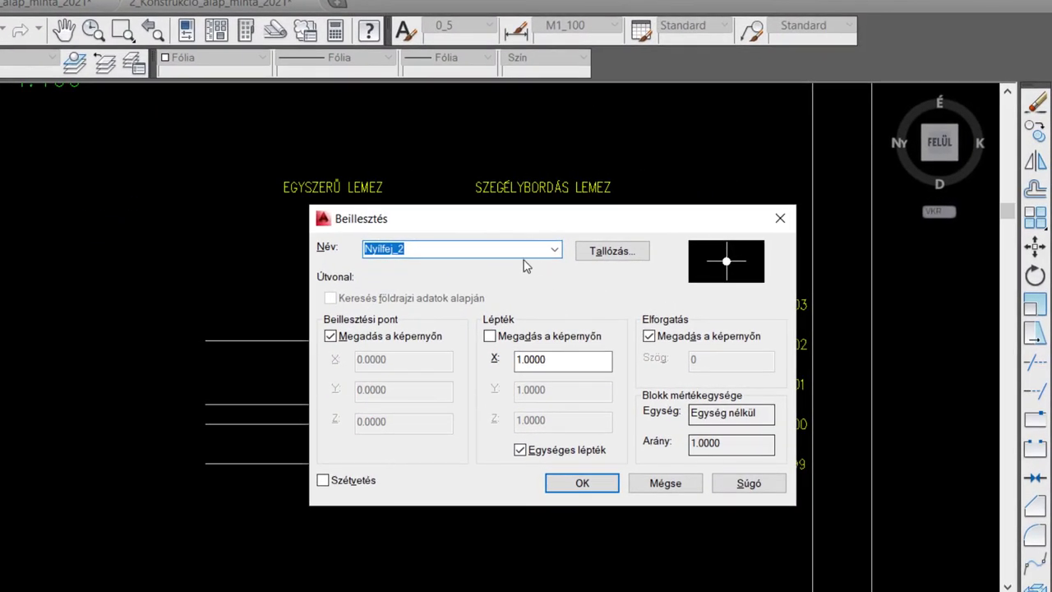
left_click(590, 244)
left_click(382, 278)
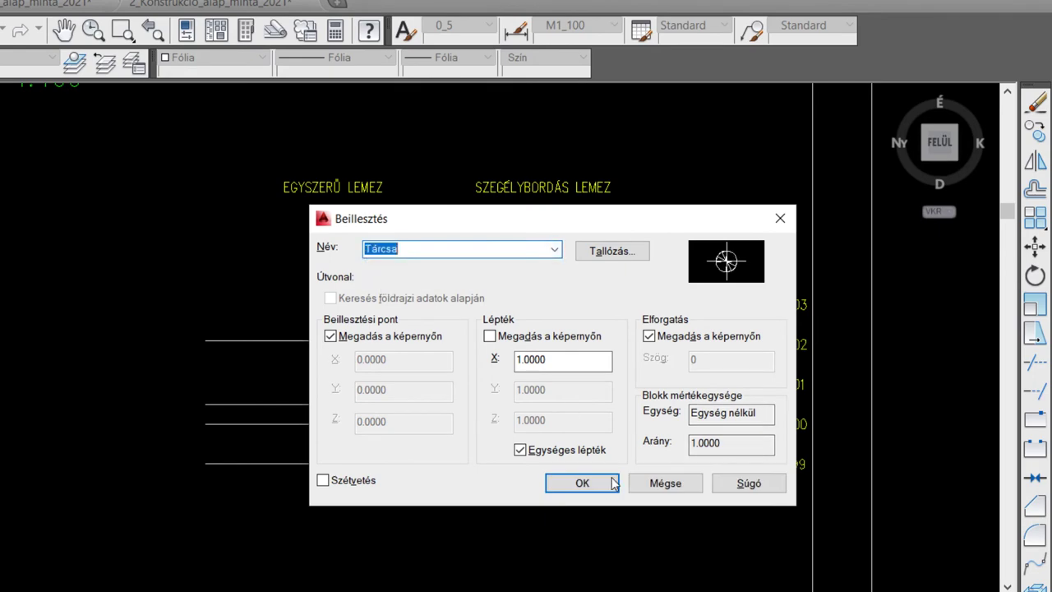
left_click(582, 482)
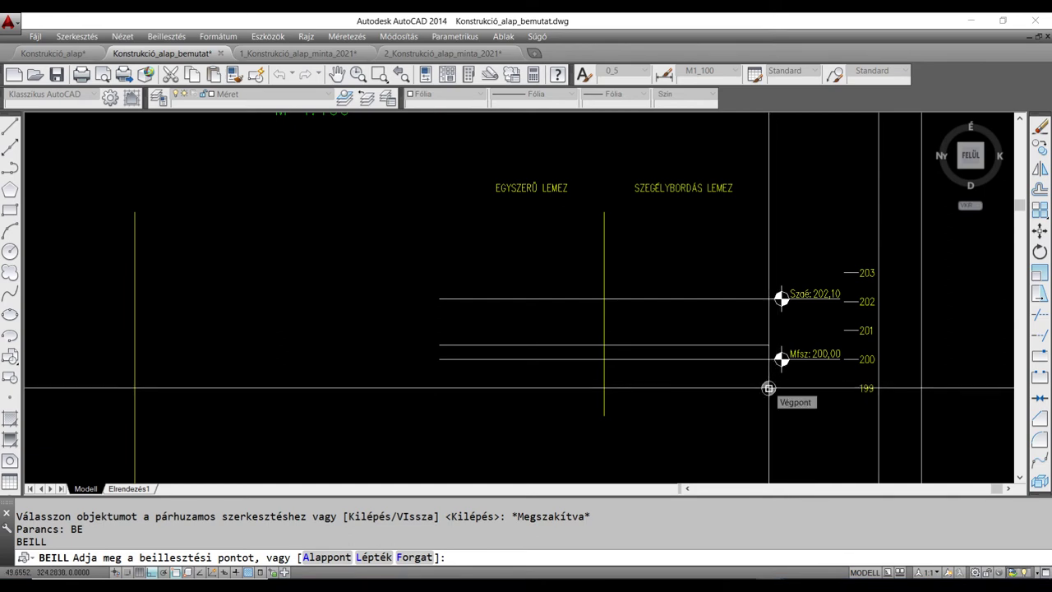
left_click(768, 388)
key("Return")
Insert another Tárcsa block with the default rotation on the right endpoint of the line just above the Mfsz level.
key("Return")
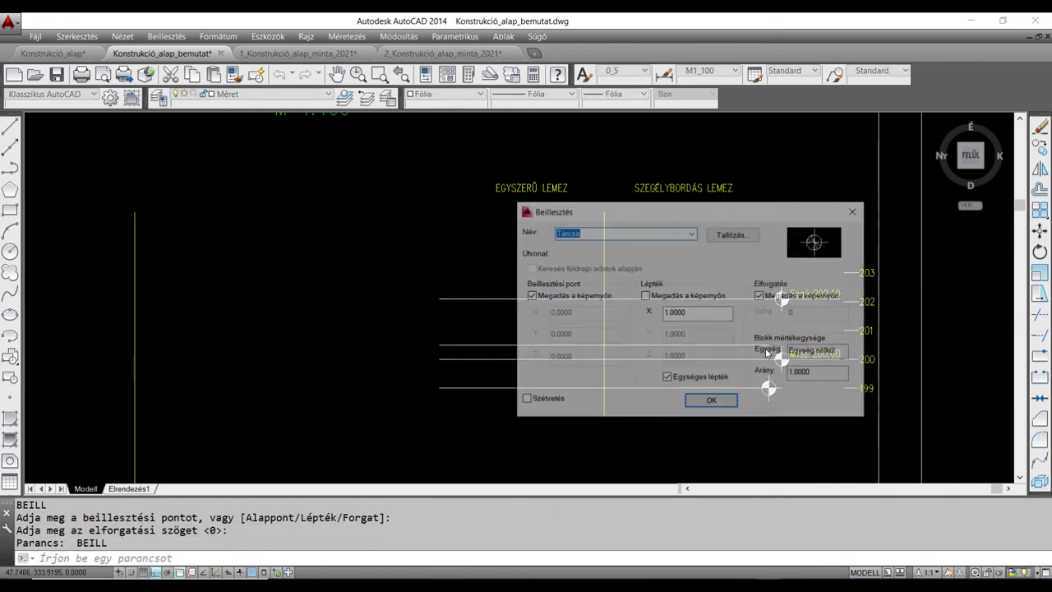
left_click(711, 401)
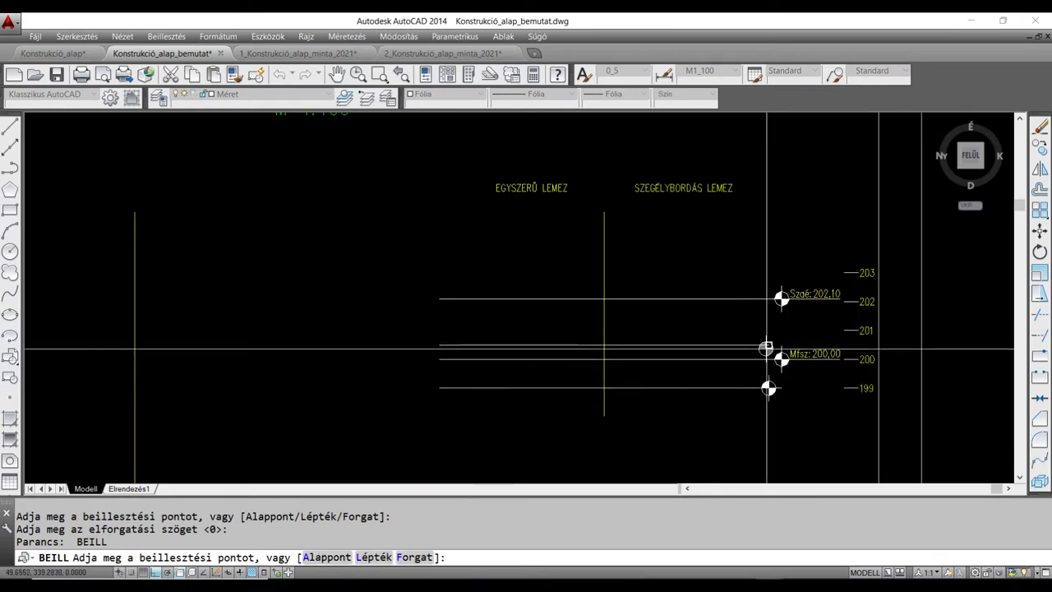
left_click(768, 345)
key("Return")
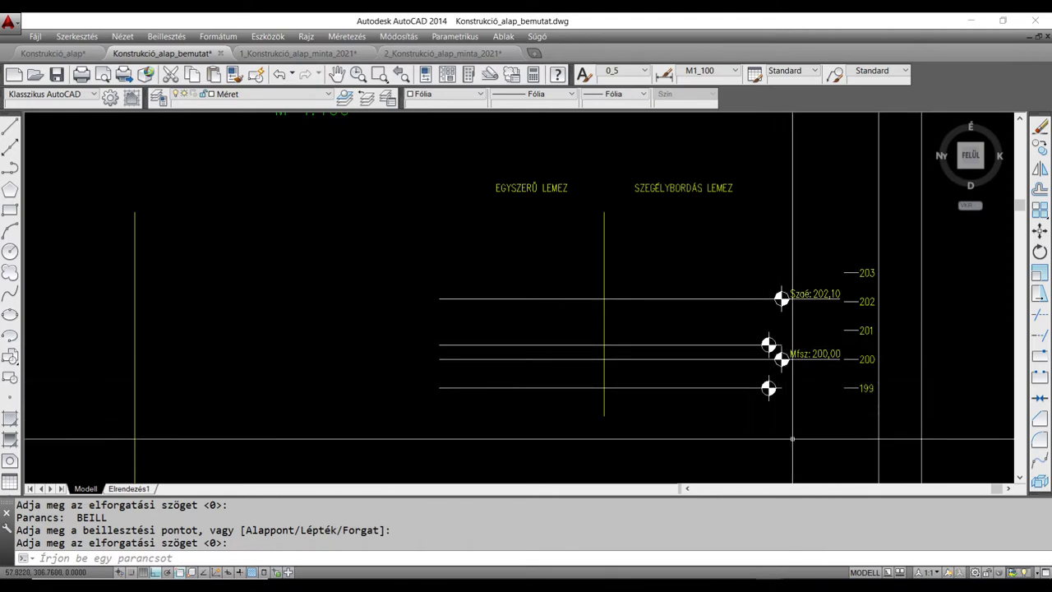
Move the two new Tárcsa markers horizontally right by about 4.4 units, in line with the existing level markers.
type("mo")
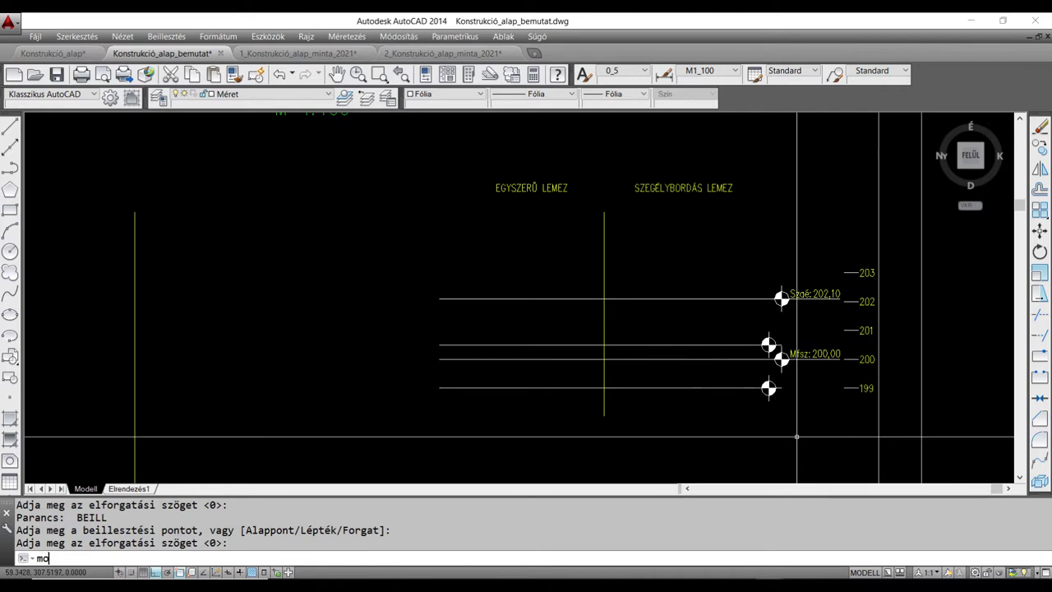
key("Return")
left_click(769, 388)
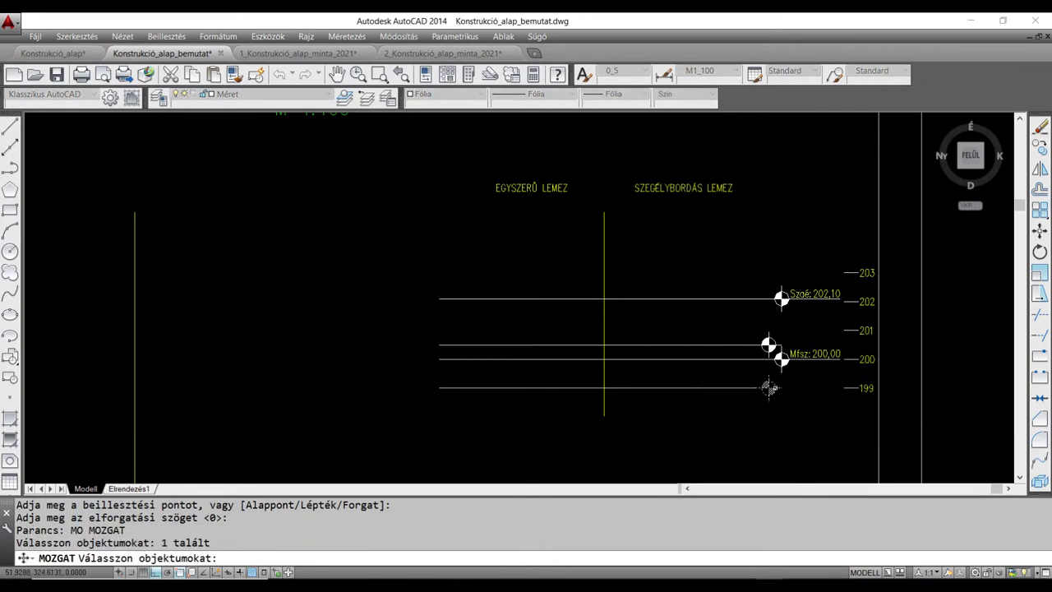
left_click(773, 337)
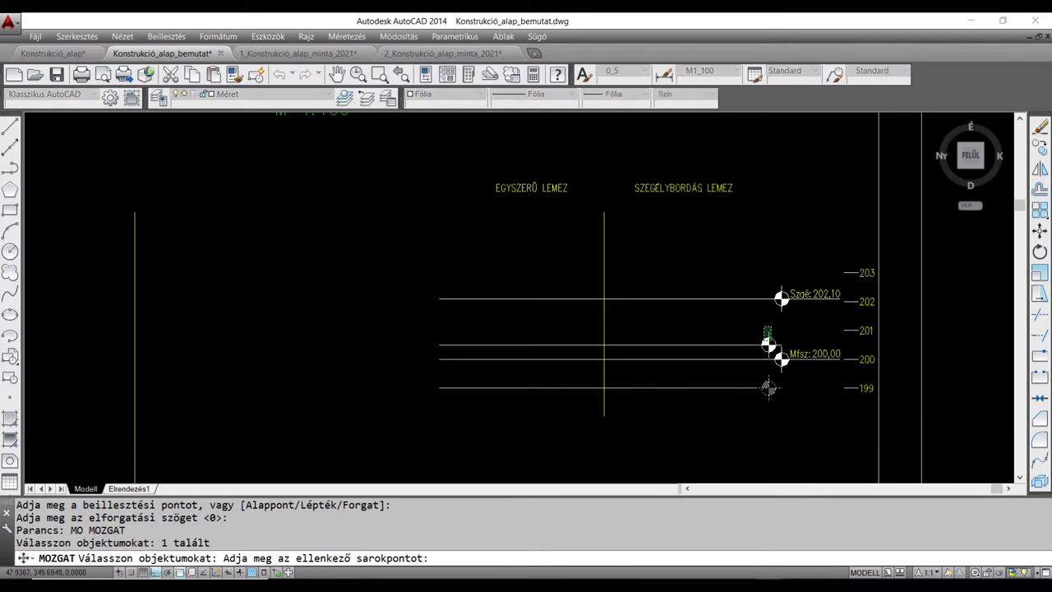
left_click(765, 325)
key("Return")
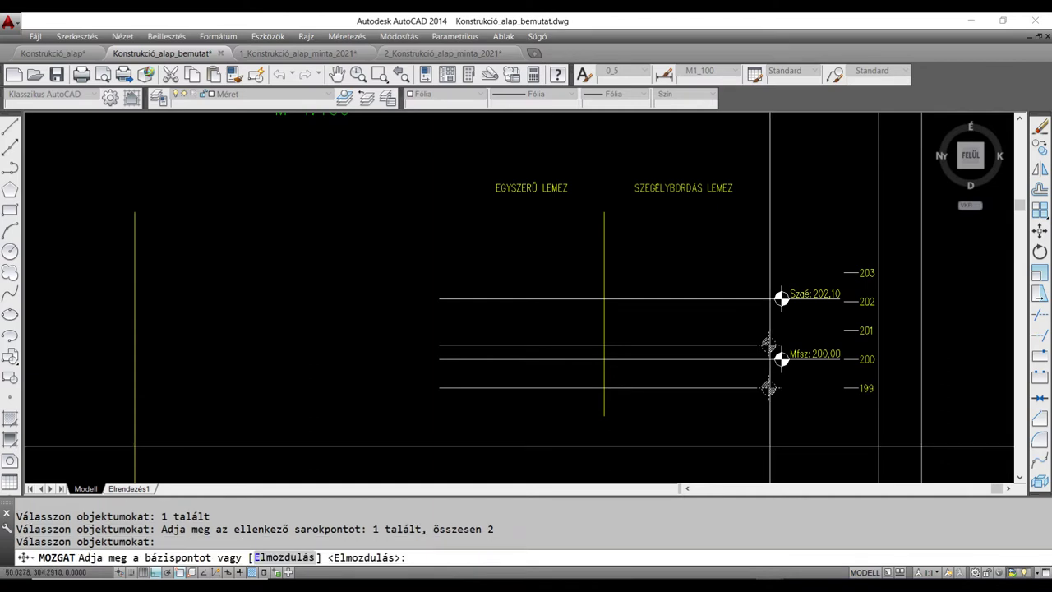
left_click(769, 448)
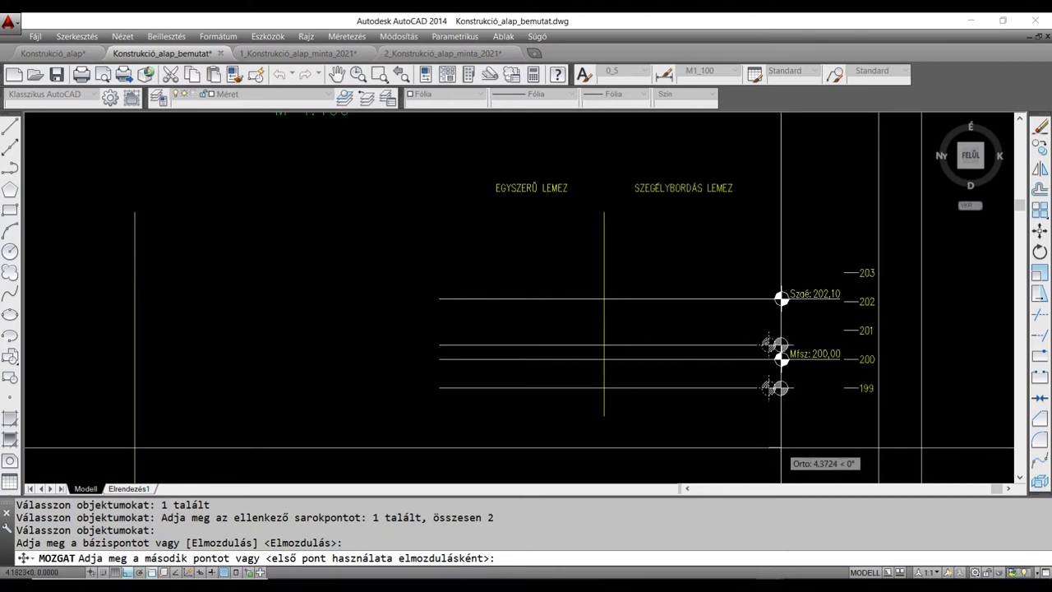
left_click(780, 448)
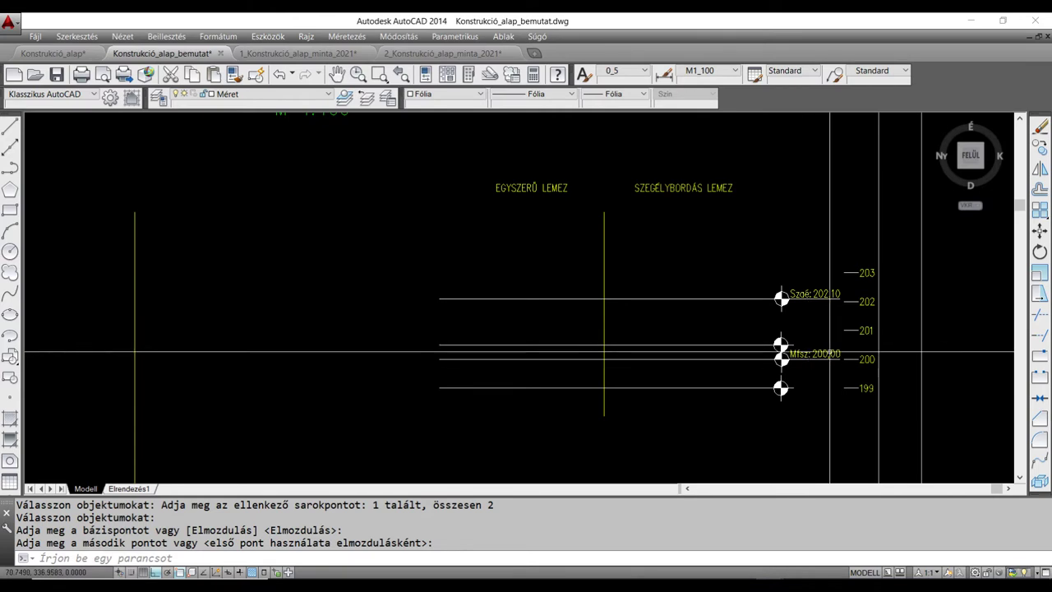
Copy the Mfsz: 200,00 label vertically to the two new markers, about 5 units up and 9 units down.
type("m")
key("Return")
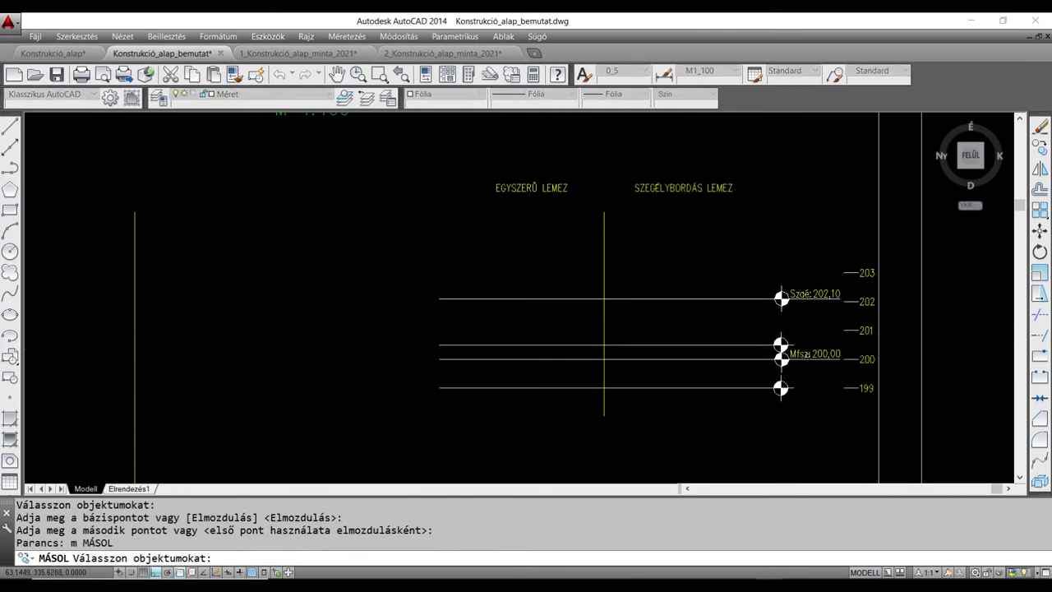
left_click(814, 354)
key("Return")
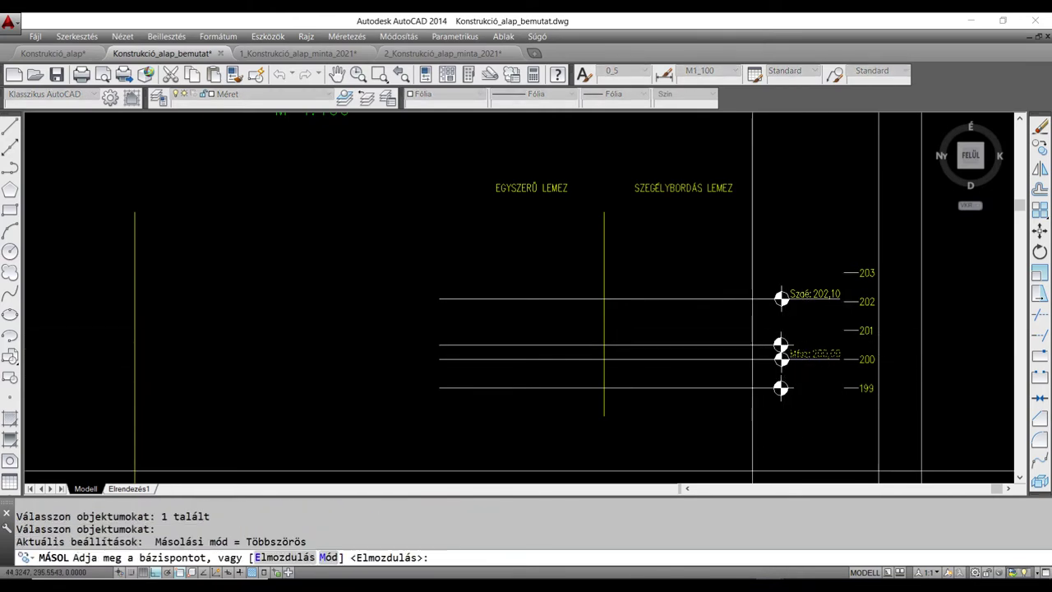
left_click(760, 444)
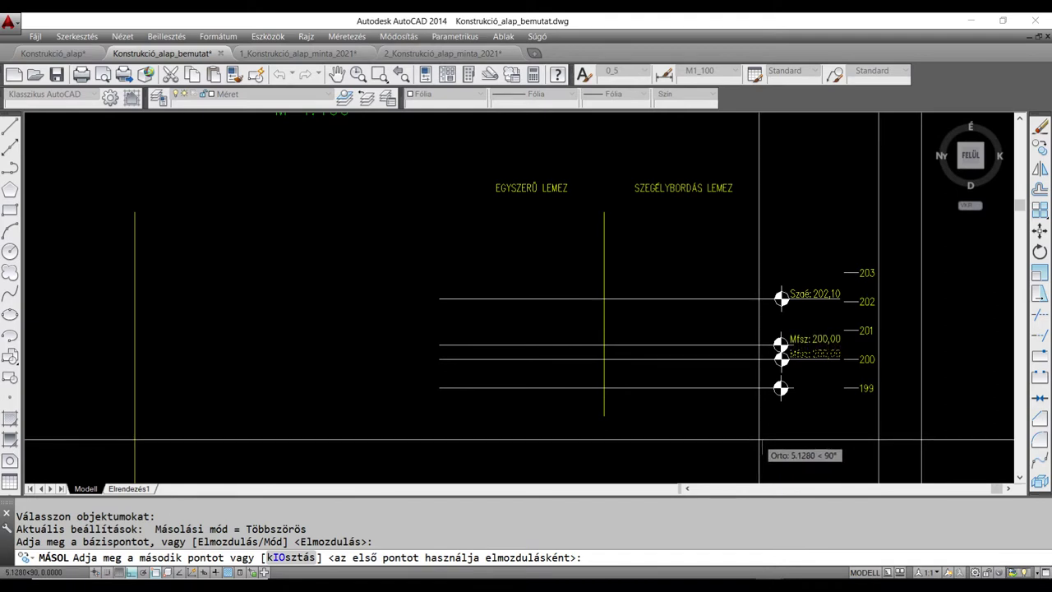
left_click(760, 442)
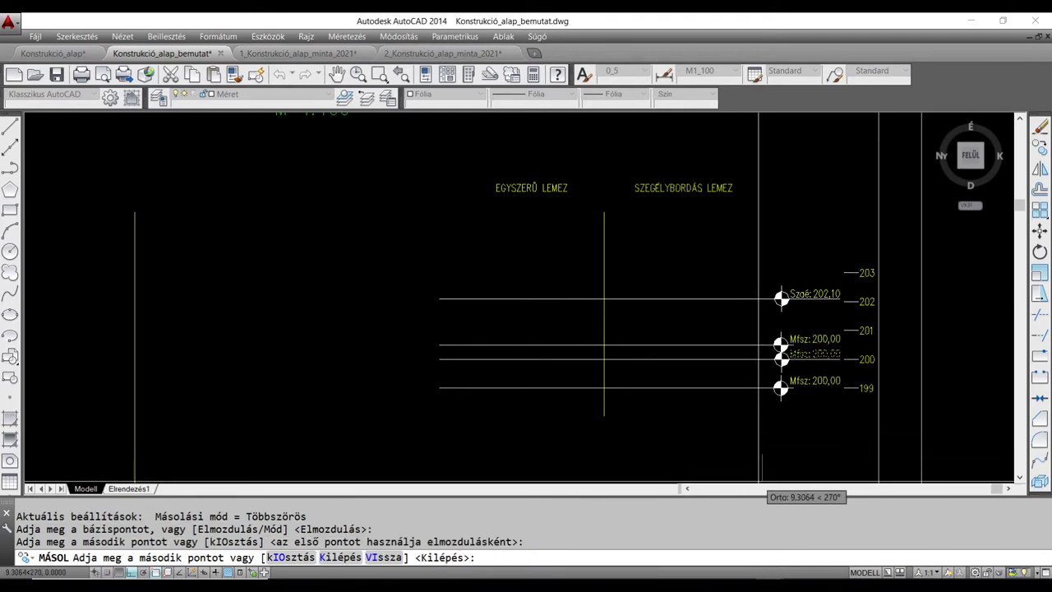
key("Escape")
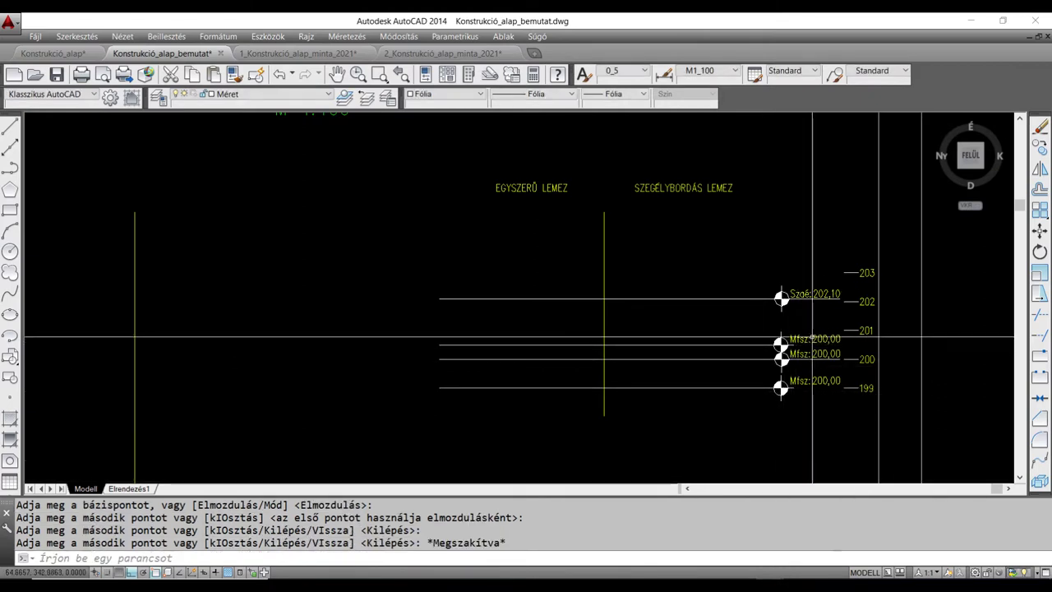
Change the copied label above the Mfsz level to "Tsz: 200,50".
double_click(800, 340)
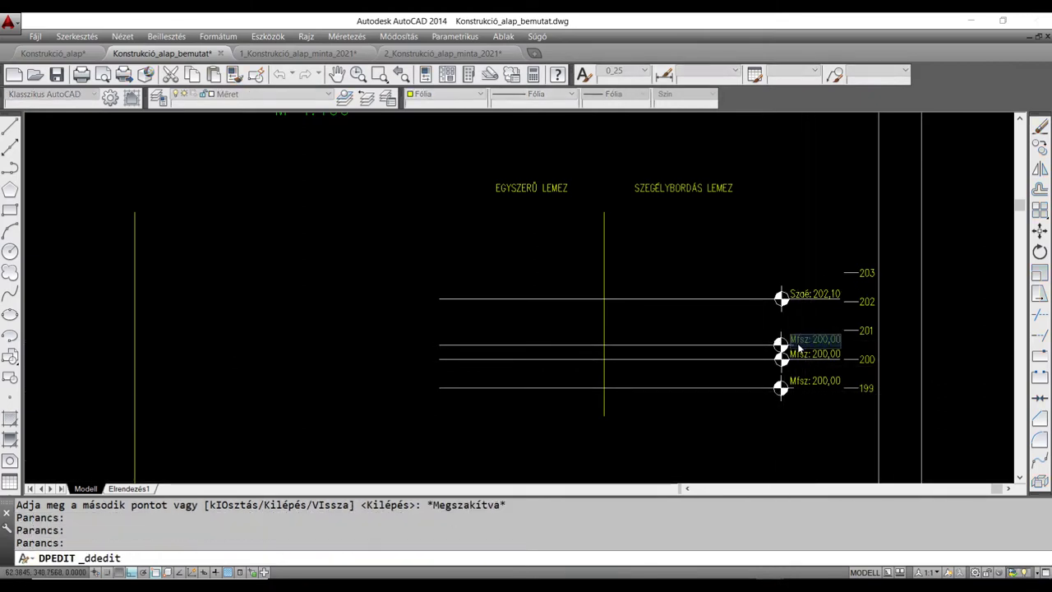
key("Return")
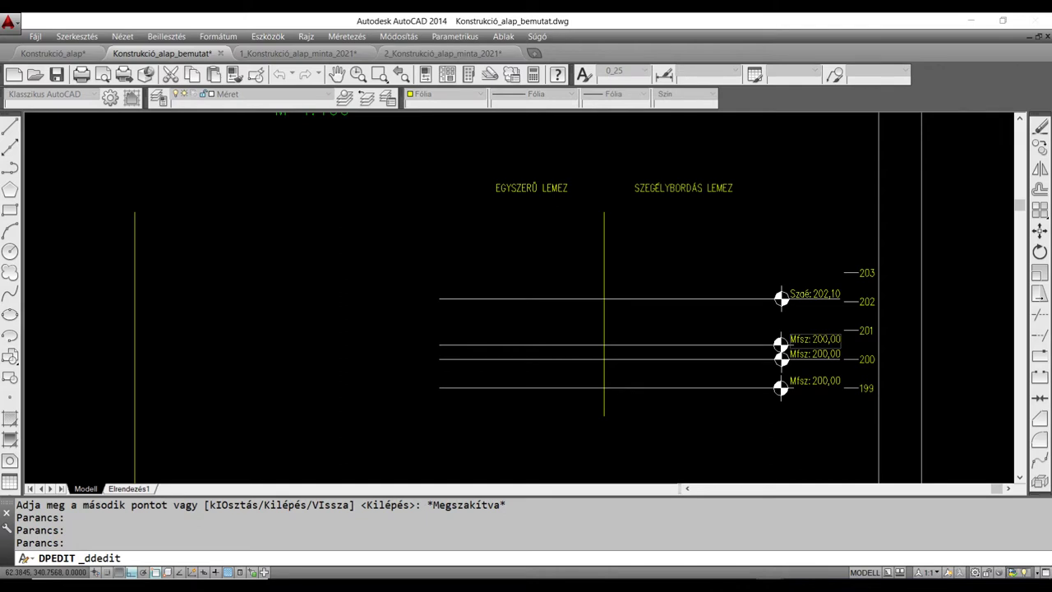
key("Delete")
key("Delete")
type("T")
left_click(787, 416)
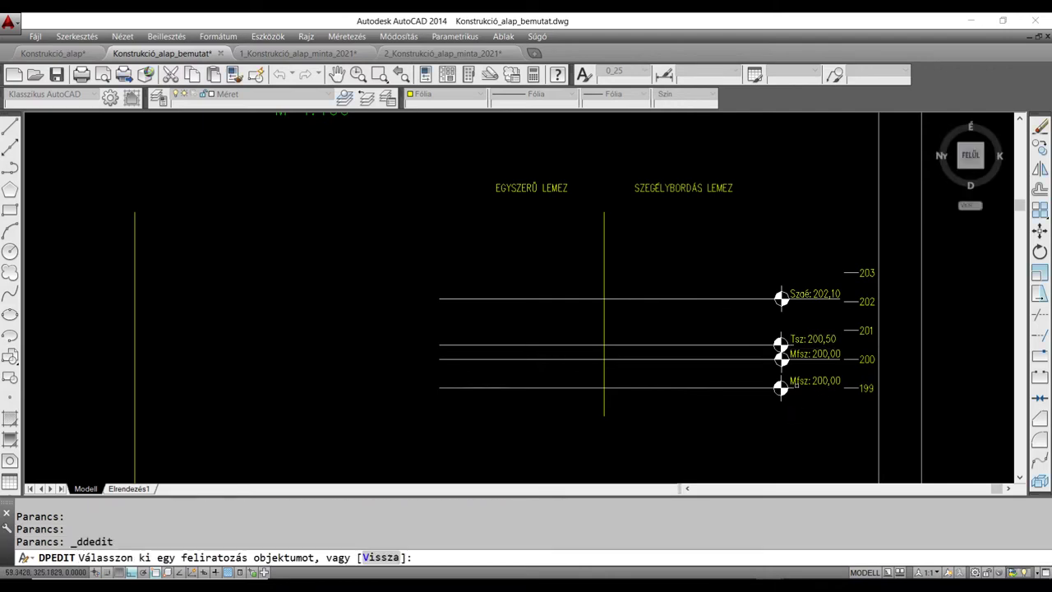
Change the copied label on the lowest level line to "As: 199,00" and finish text editing.
left_click(798, 383)
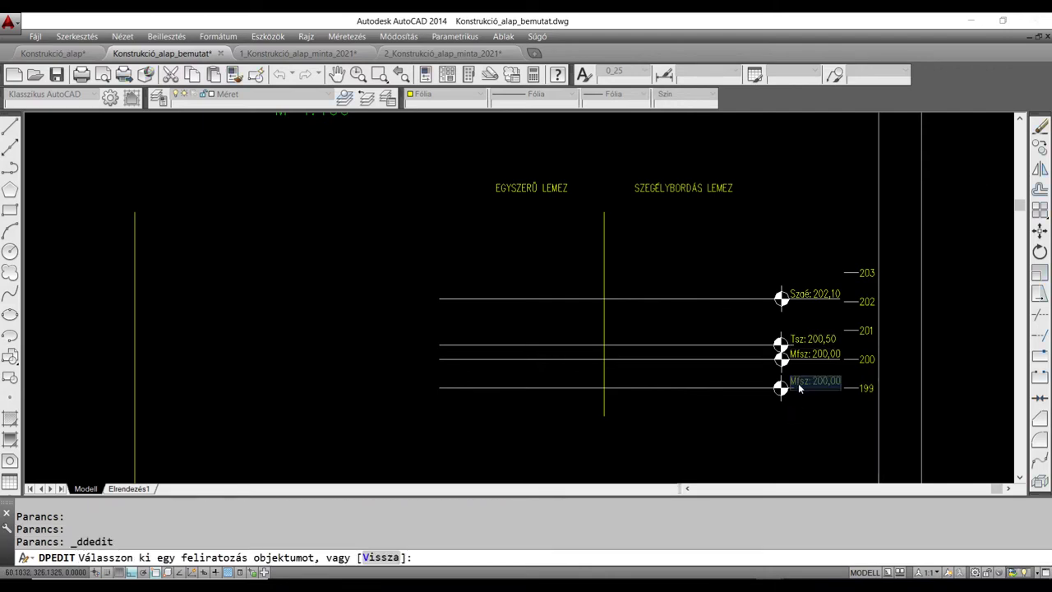
left_click(791, 382)
type("A")
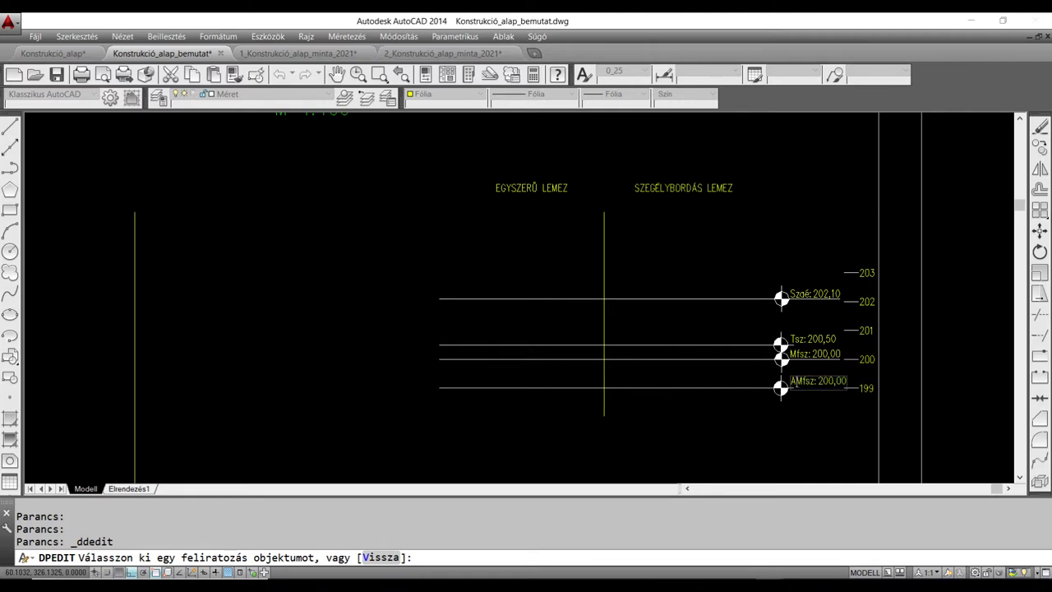
type("s")
key("Delete")
key("Delete")
key("Delete")
key("Delete")
key("Delete")
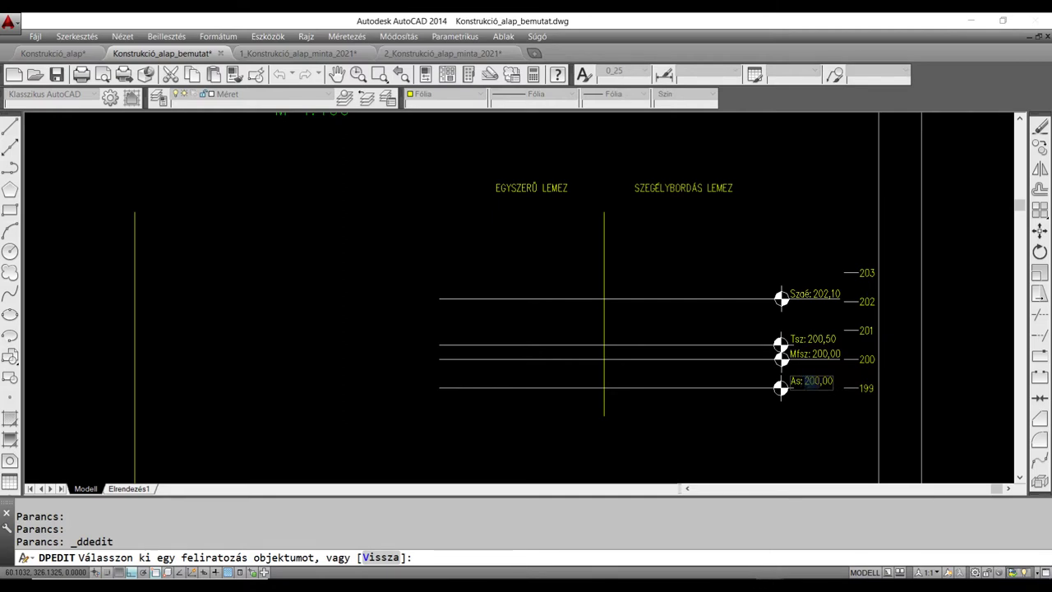
type("199")
left_click(806, 407)
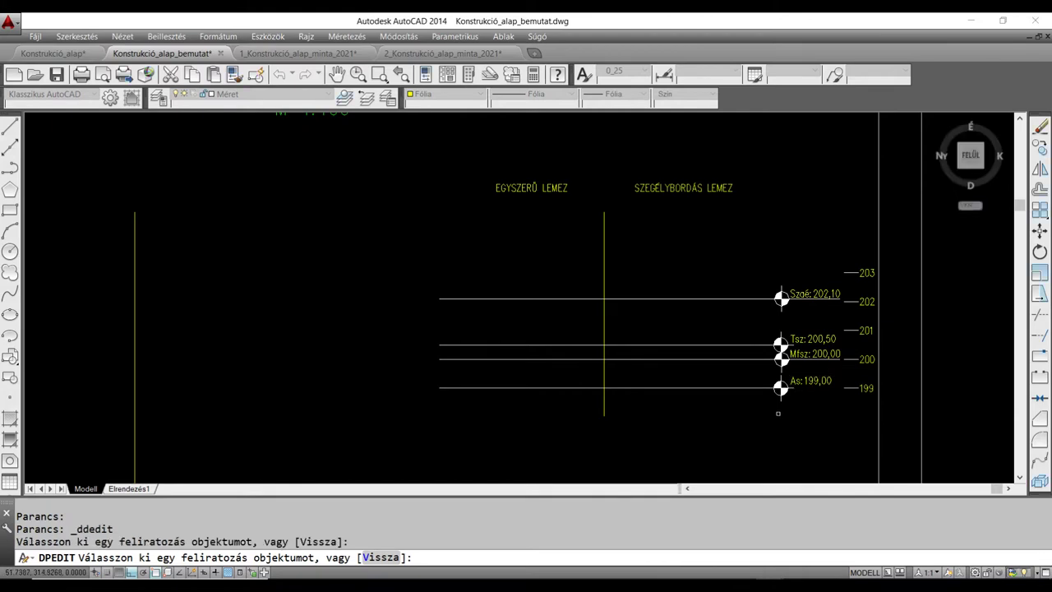
key("Escape")
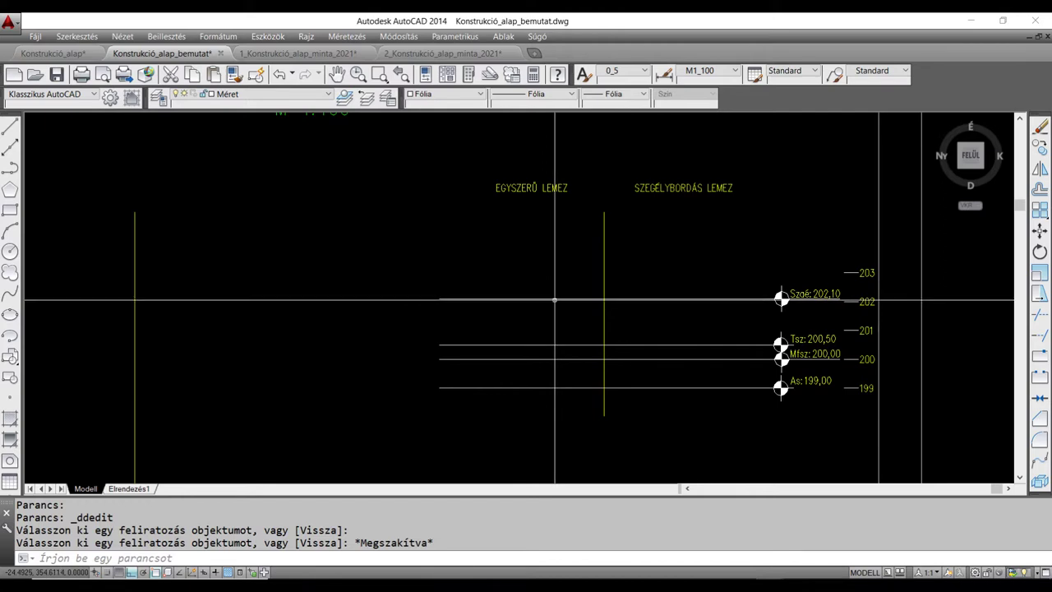
mouse_move(556, 300)
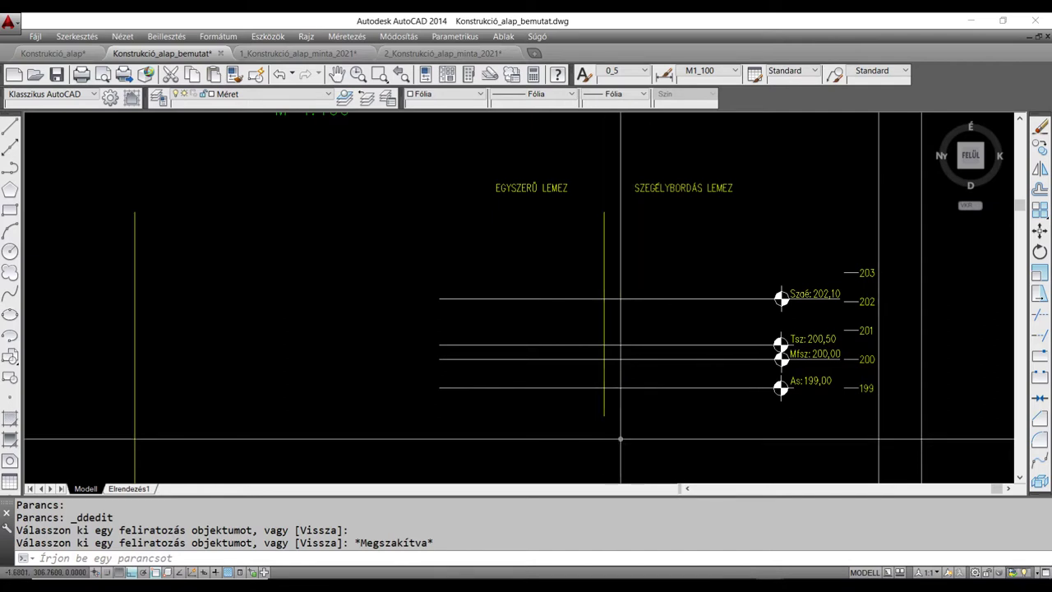
Offset the vertical axis between the two section titles by 25 units to both sides.
type("P")
key("Return")
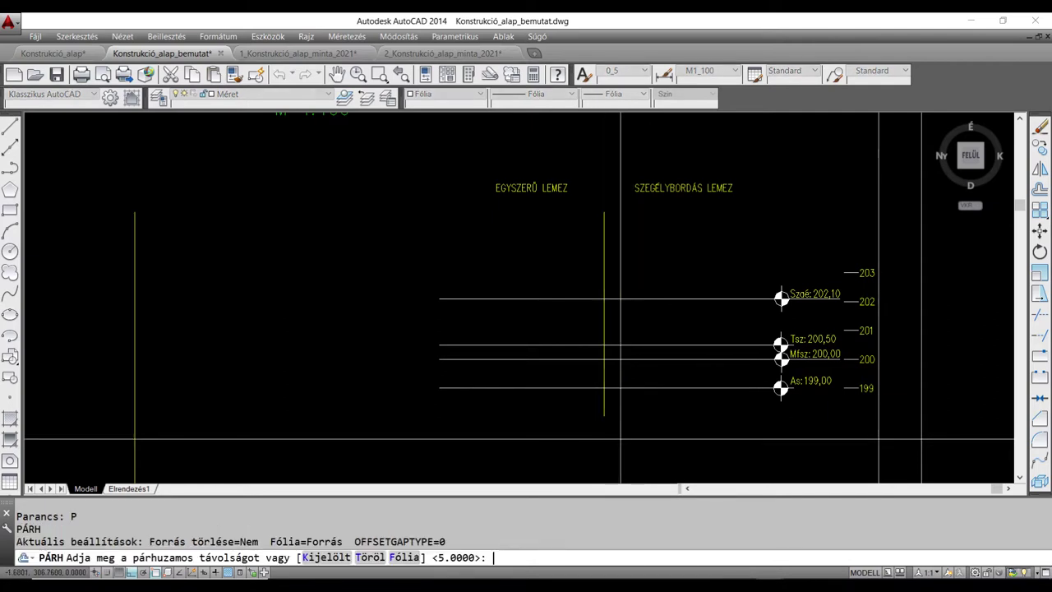
type("25")
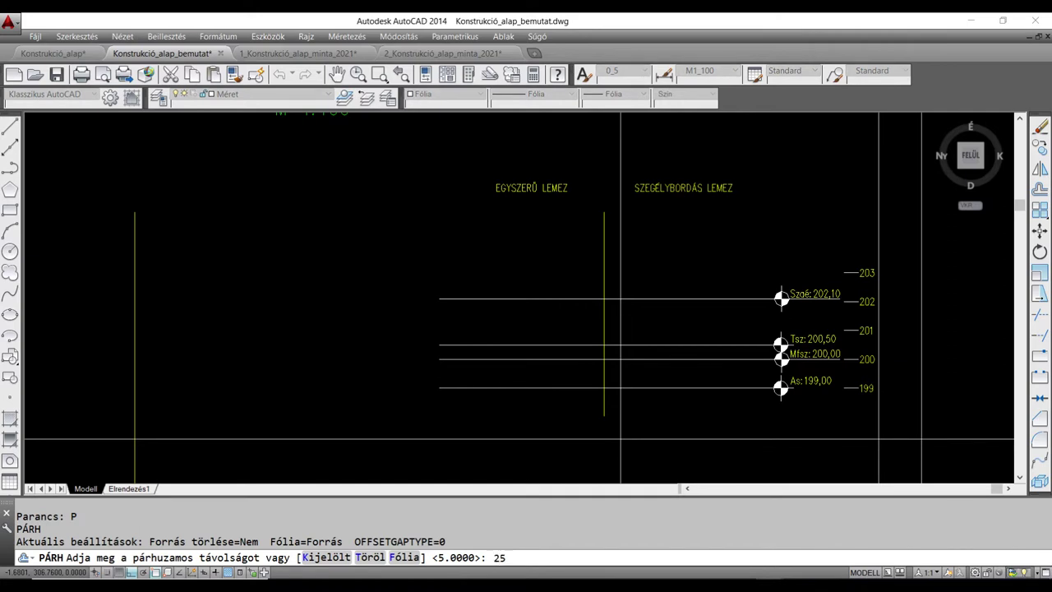
key("Return")
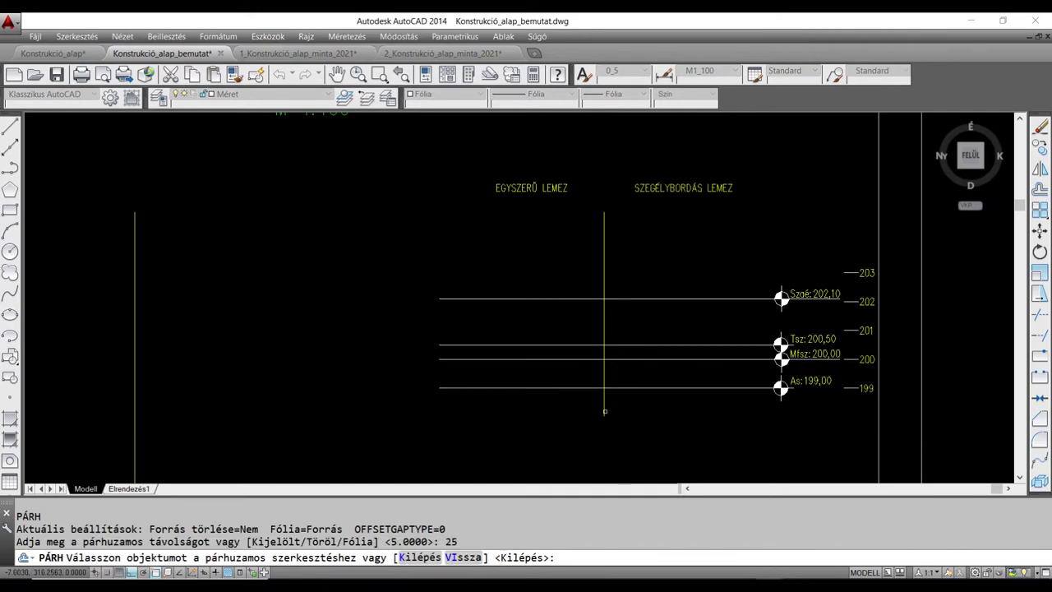
left_click(603, 410)
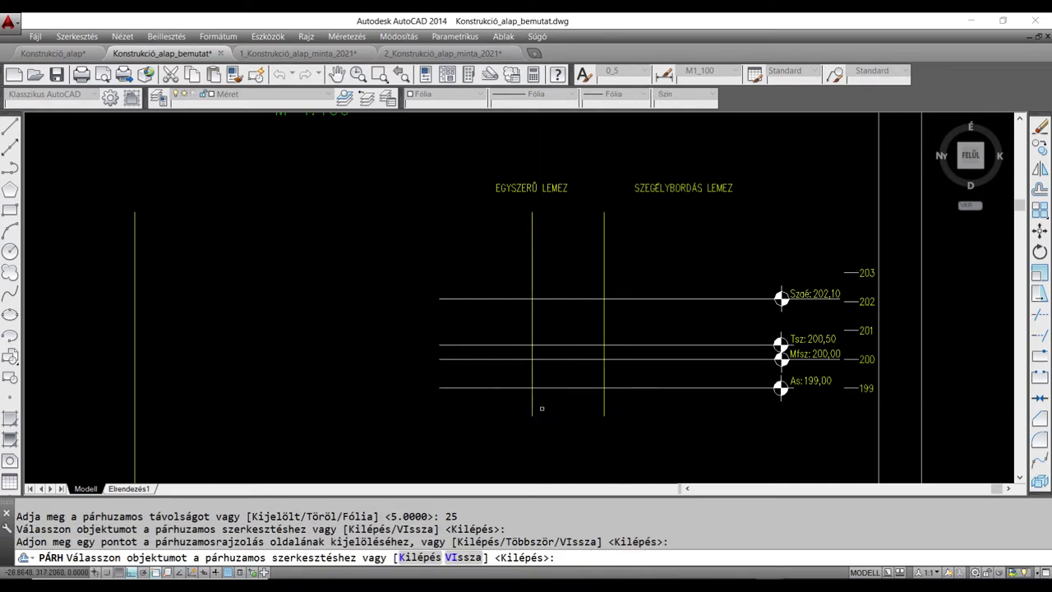
left_click(682, 279)
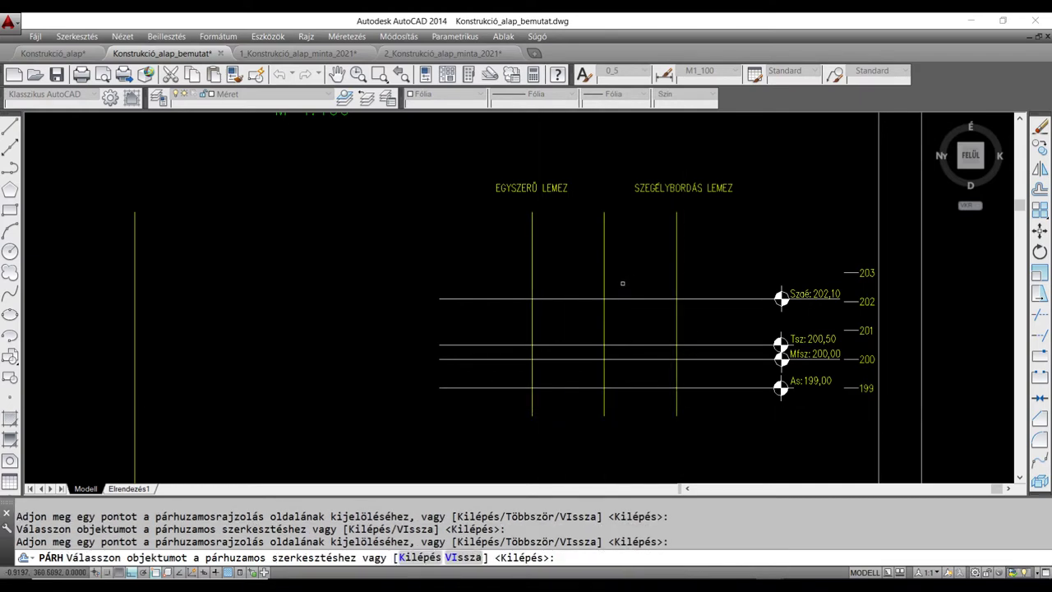
key("Escape")
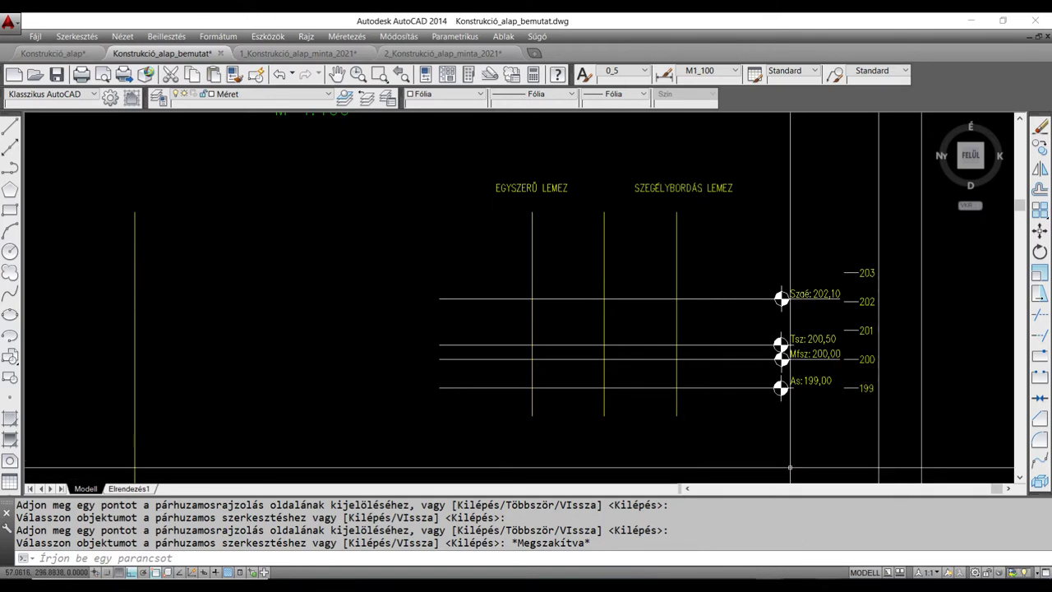
Switch to PDF-XChange Viewer and examine the span and slab thickness (v) calculation in the Szerkezeti tervezés document.
mouse_move(825, 588)
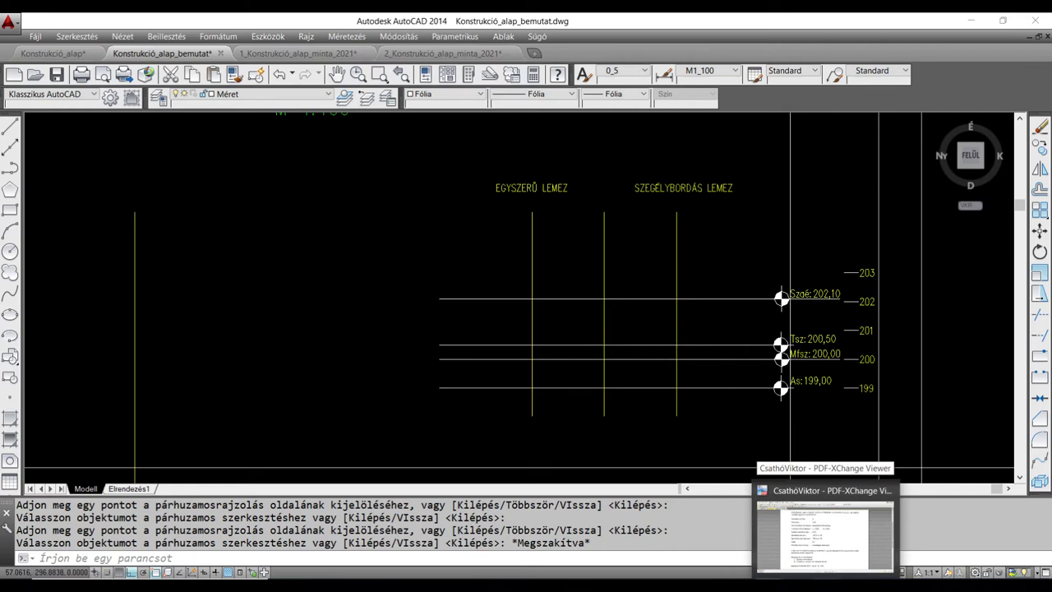
left_click(825, 534)
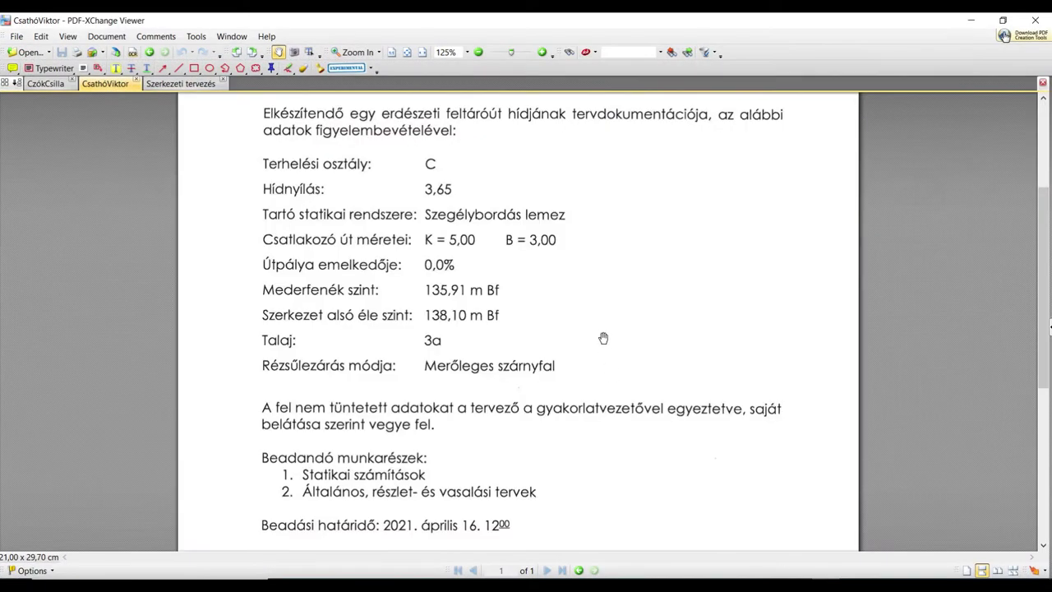
left_click(180, 84)
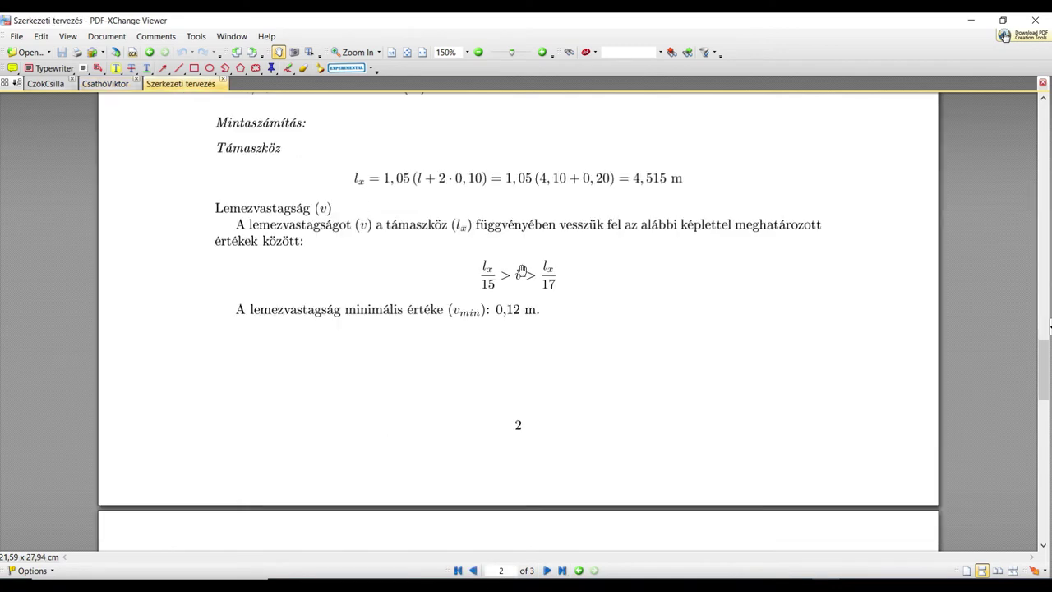
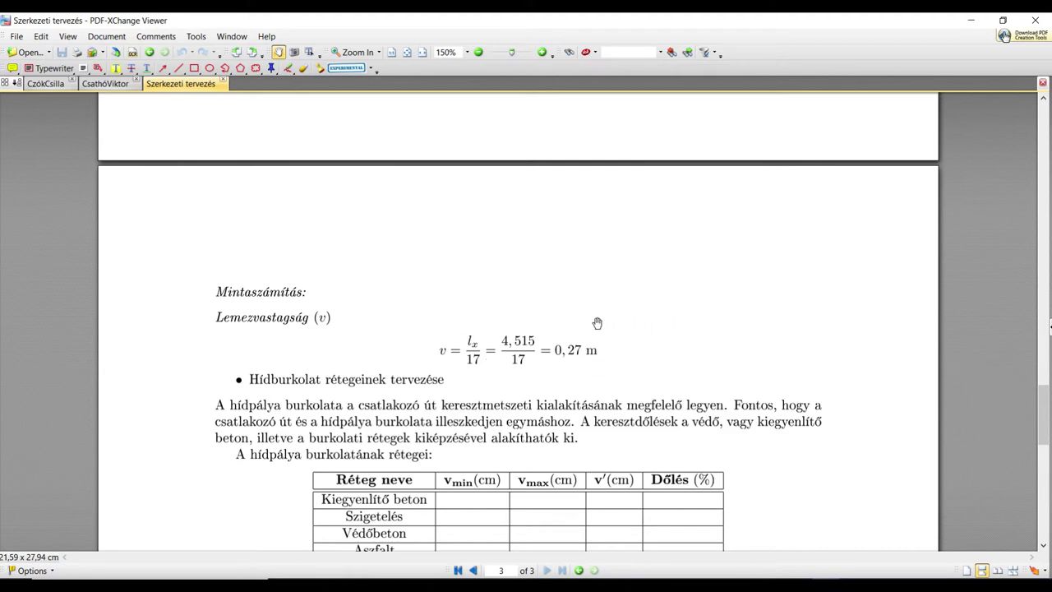
scroll(603, 371, "up", 1)
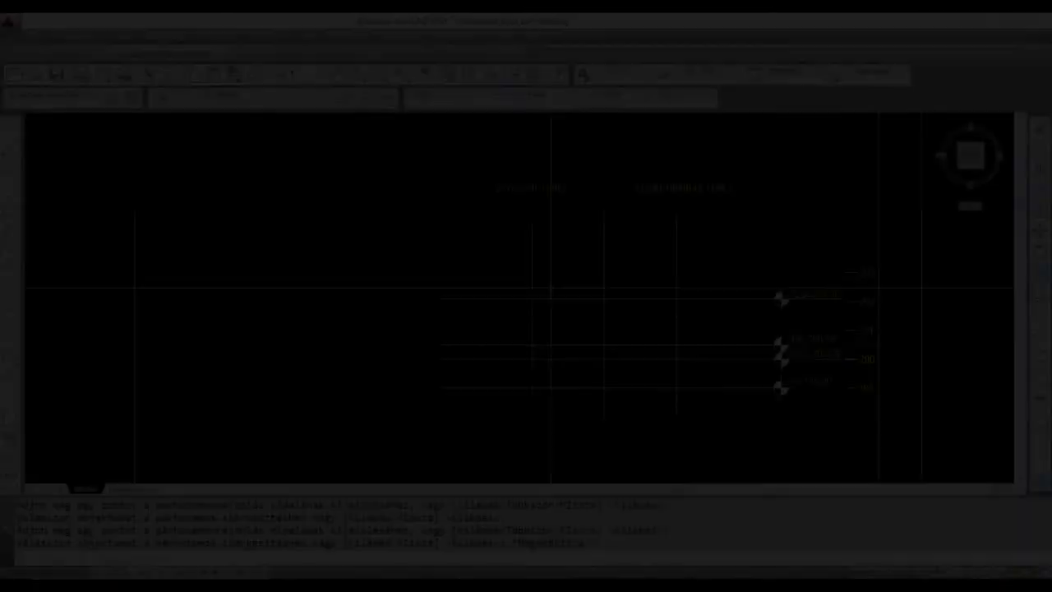
Back in AutoCAD, offset the Szaé: 202,10 level line upward by 2.7 units for the top of the slab.
type("P")
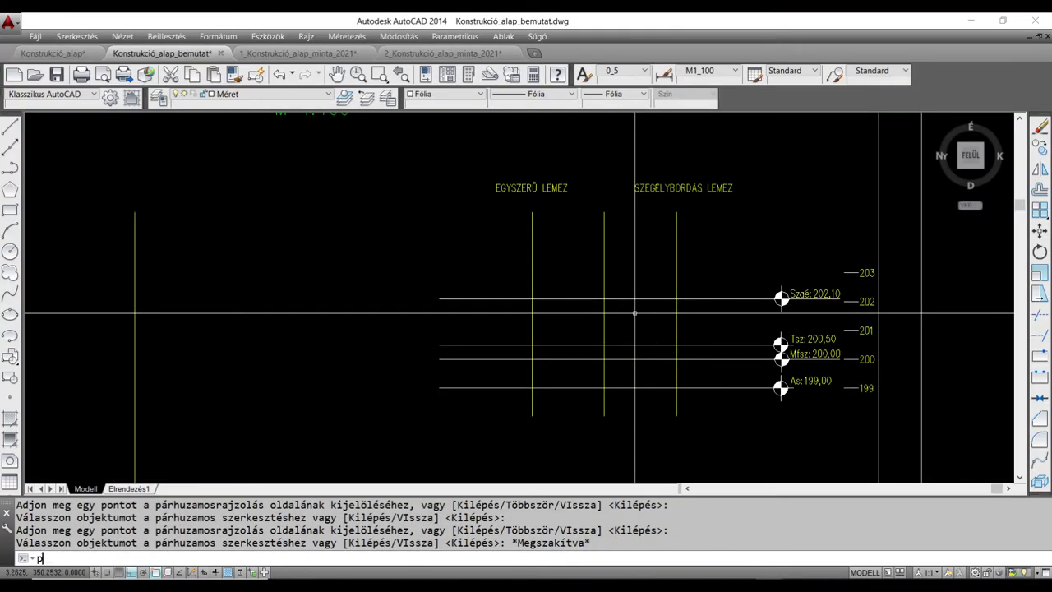
key("Return")
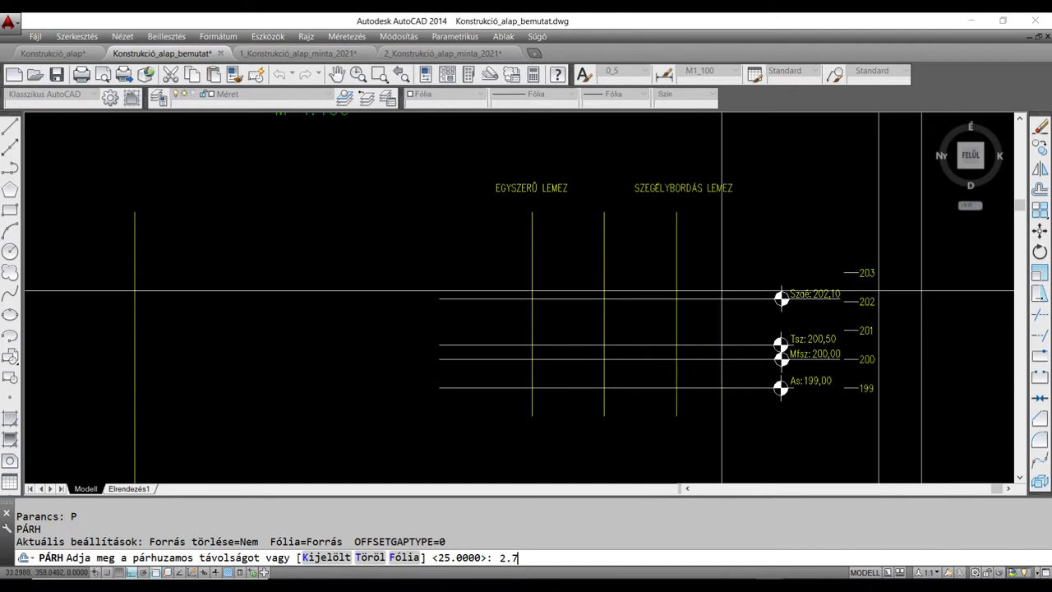
key("Return")
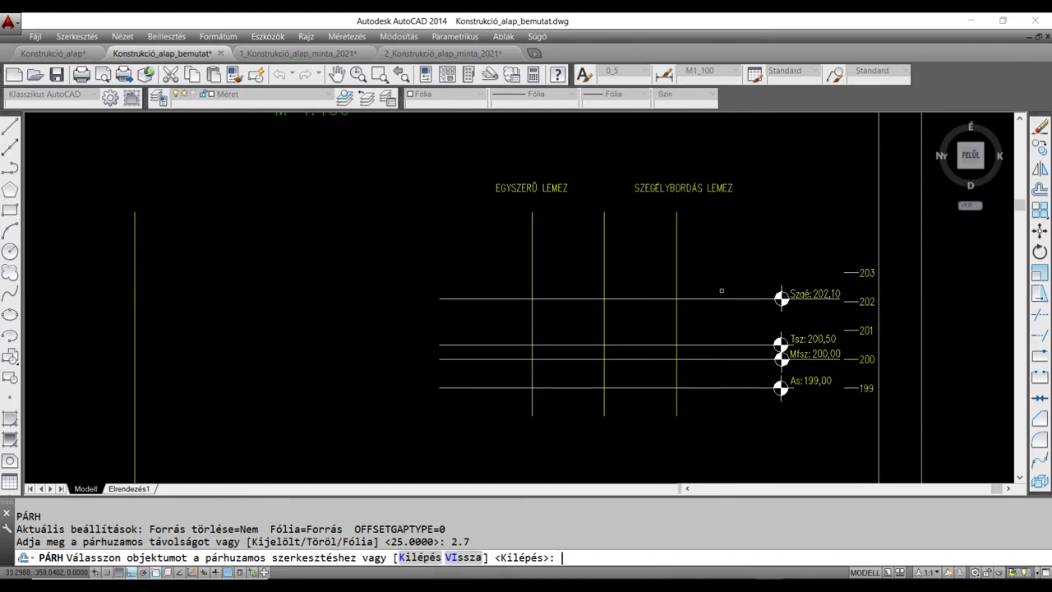
left_click(654, 300)
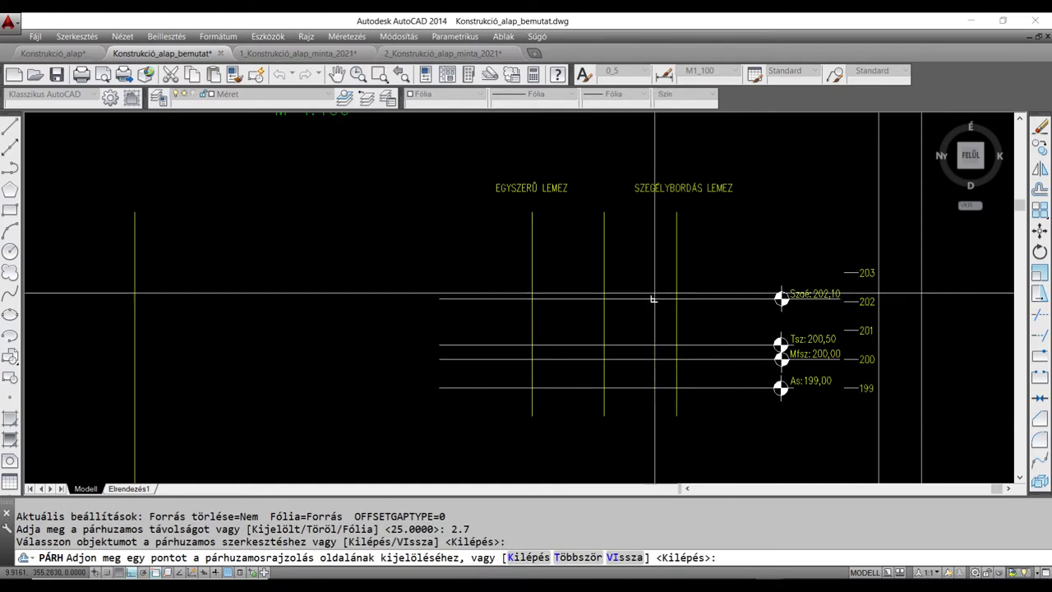
left_click(652, 267)
key("Escape")
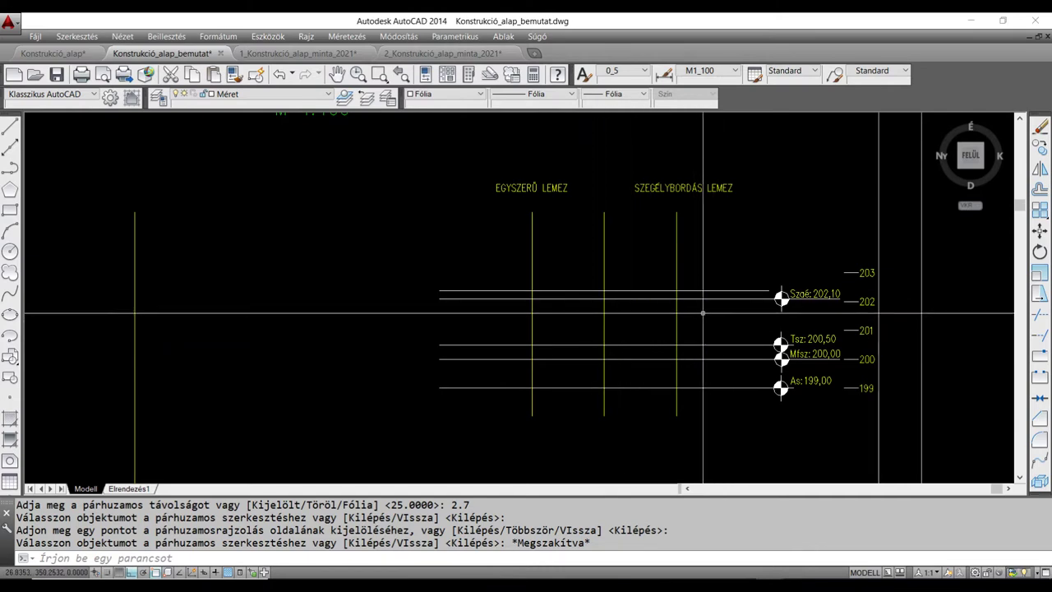
Trim both horizontal slab lines back to the two outer vertical axes, removing the parts that extend beyond them.
type("ME")
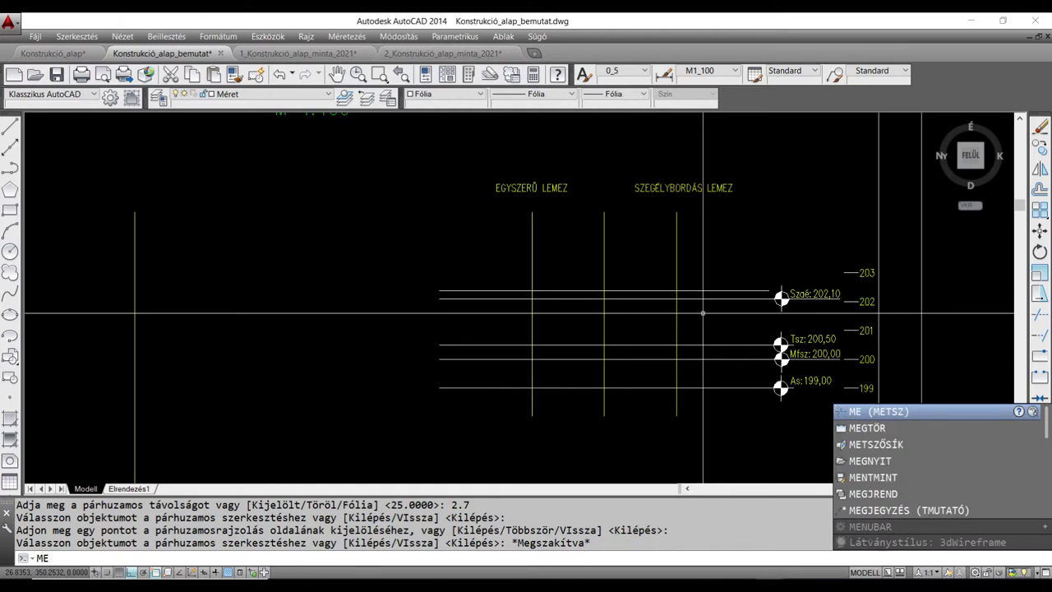
key("Return")
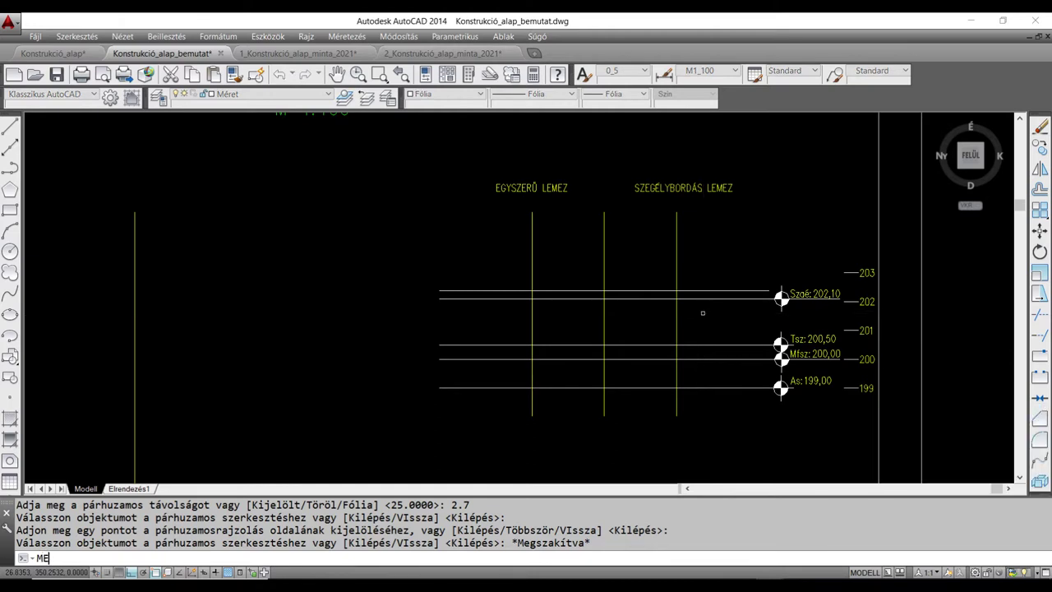
left_click(691, 331)
left_click(669, 321)
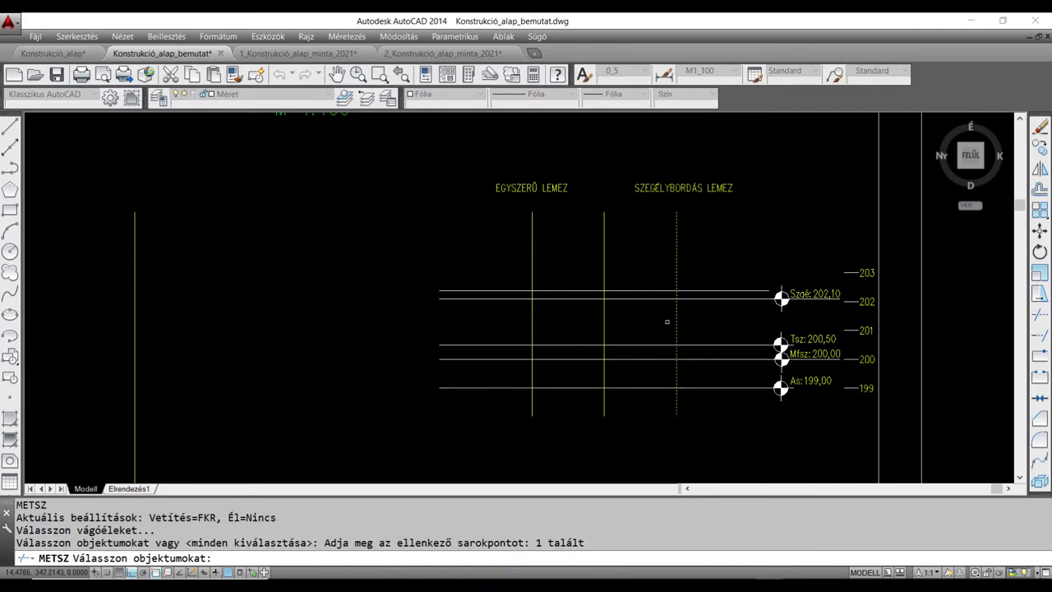
left_click(550, 323)
left_click(522, 314)
key("Return")
left_click(518, 314)
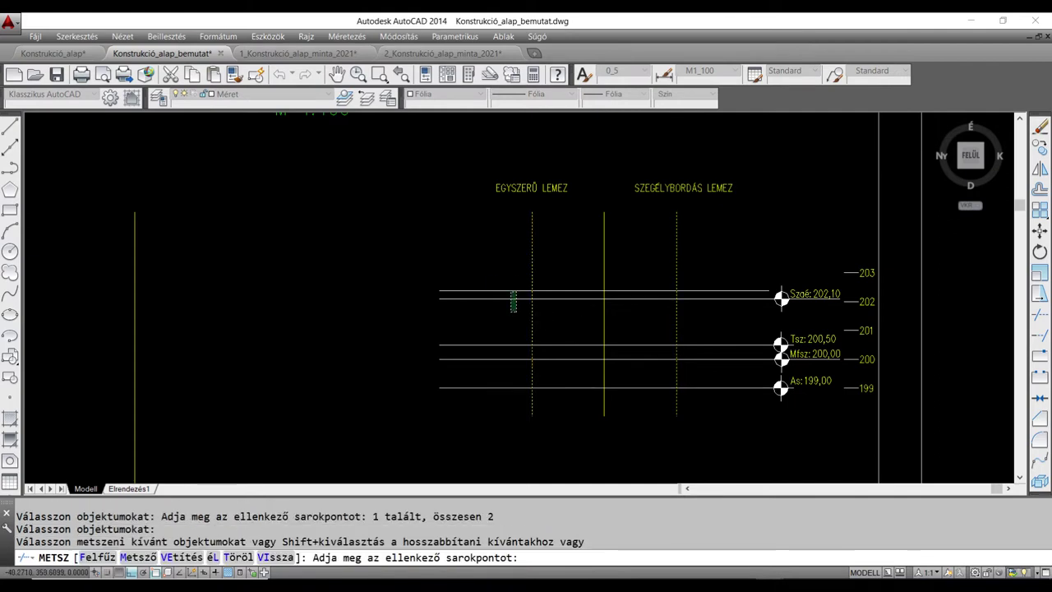
left_click(493, 271)
left_click(723, 321)
left_click(703, 279)
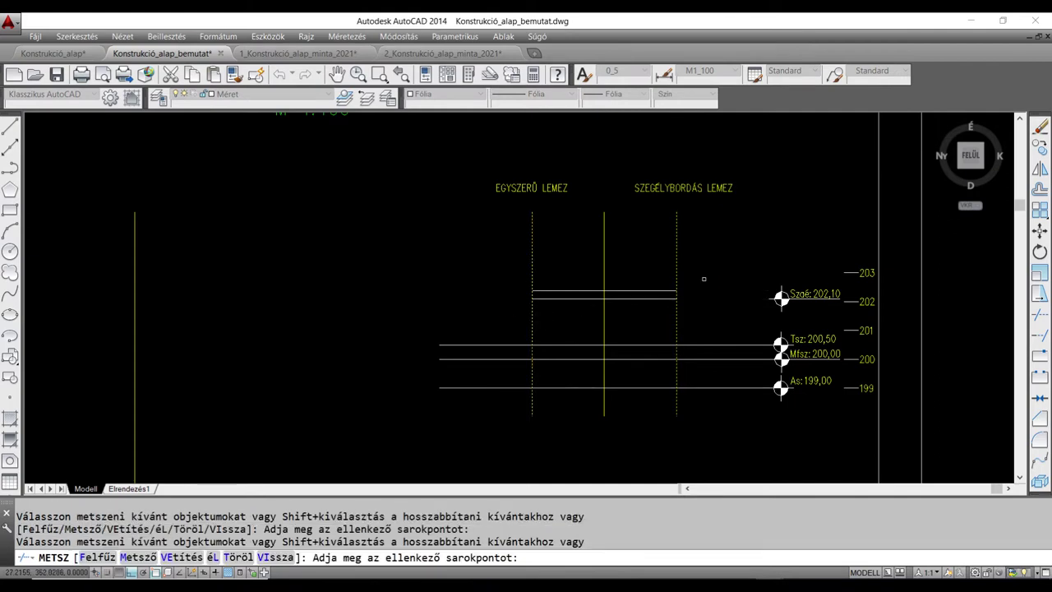
key("Escape")
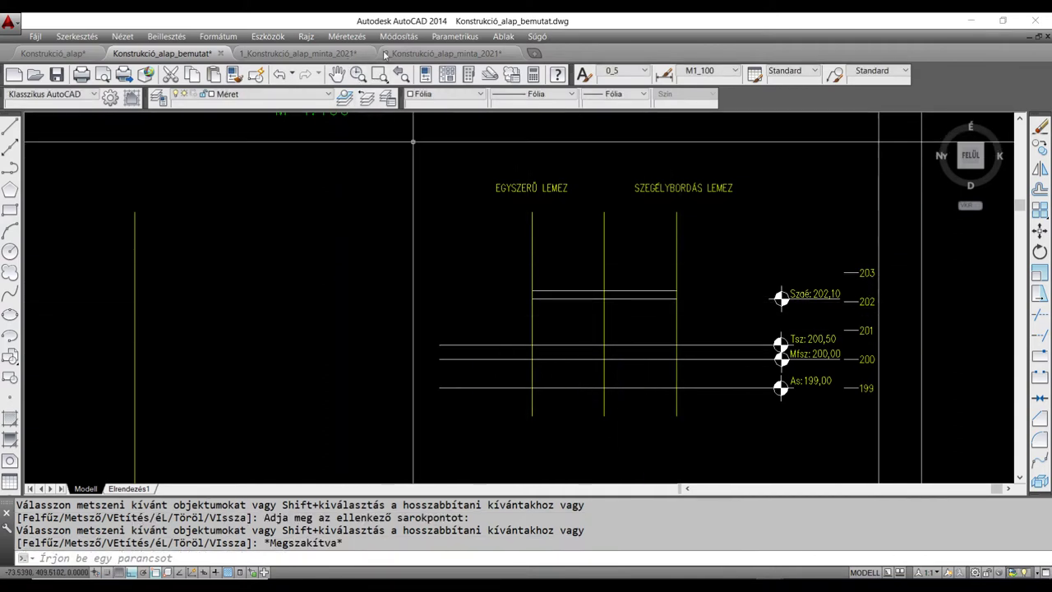
Make Szerkeszt the current layer for drawing the slab outline.
left_click(358, 74)
mouse_move(605, 402)
left_mouse_down()
mouse_move(679, 284)
mouse_move(698, 294)
left_mouse_up()
left_click_drag(646, 364, 688, 308)
mouse_move(686, 327)
middle_mouse_down()
mouse_move(469, 320)
mouse_move(476, 342)
mouse_move(504, 336)
middle_mouse_up()
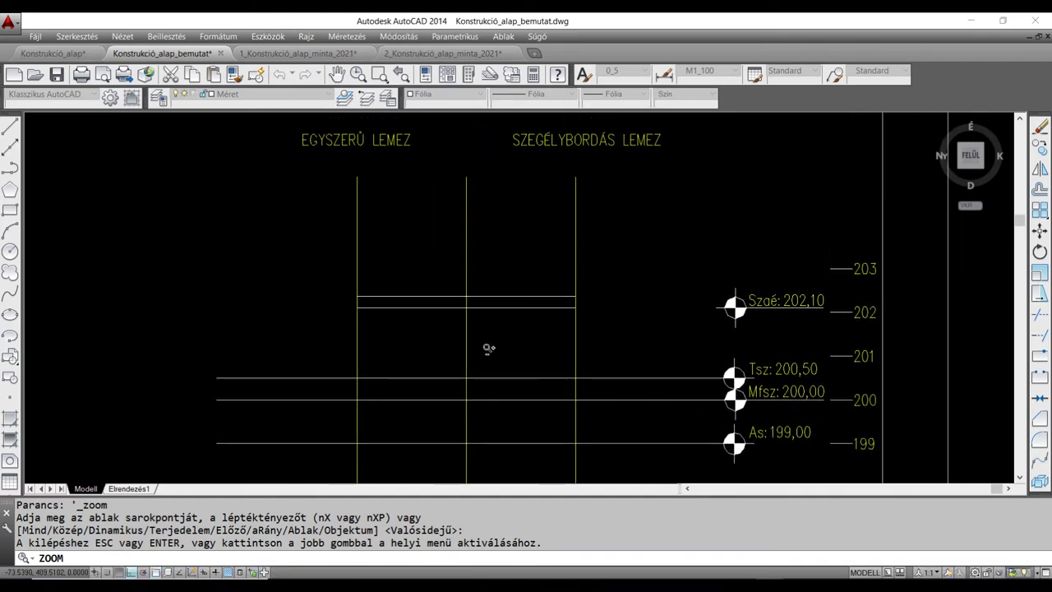
left_click_drag(485, 348, 493, 338)
right_click(225, 278)
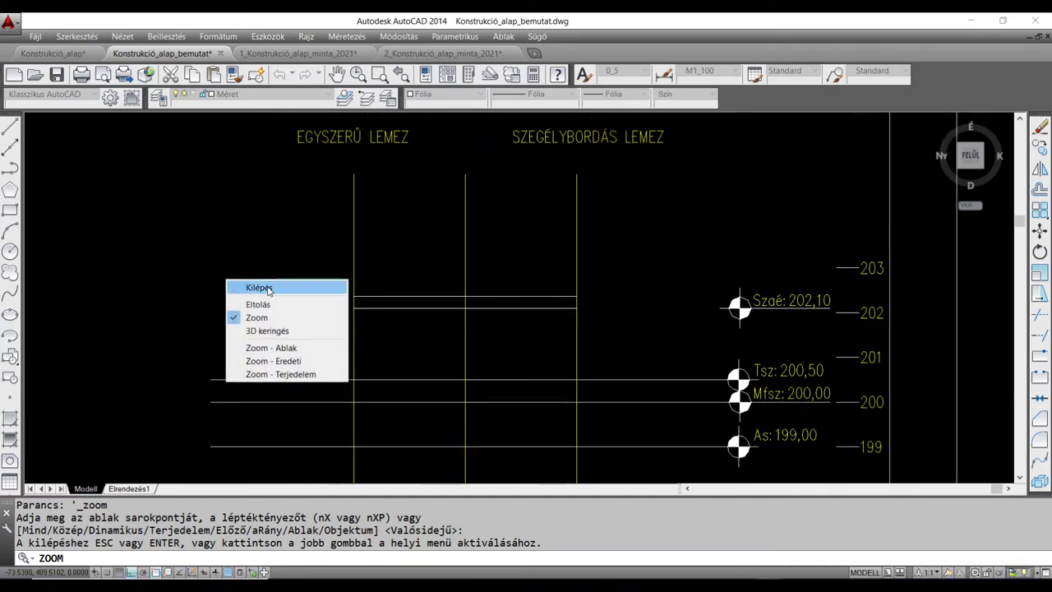
left_click(268, 289)
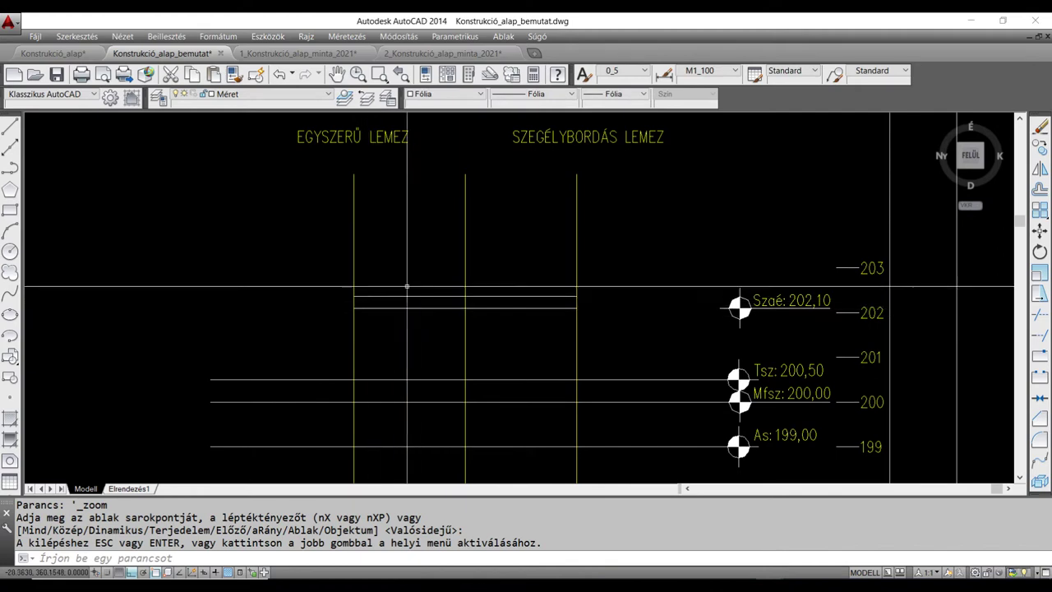
type("vo")
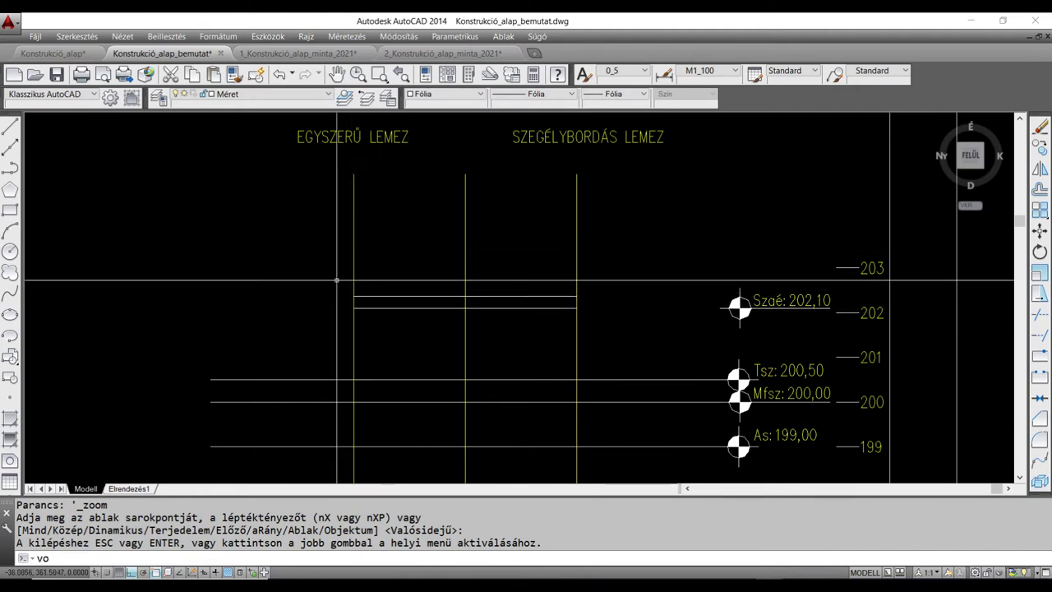
key("Escape")
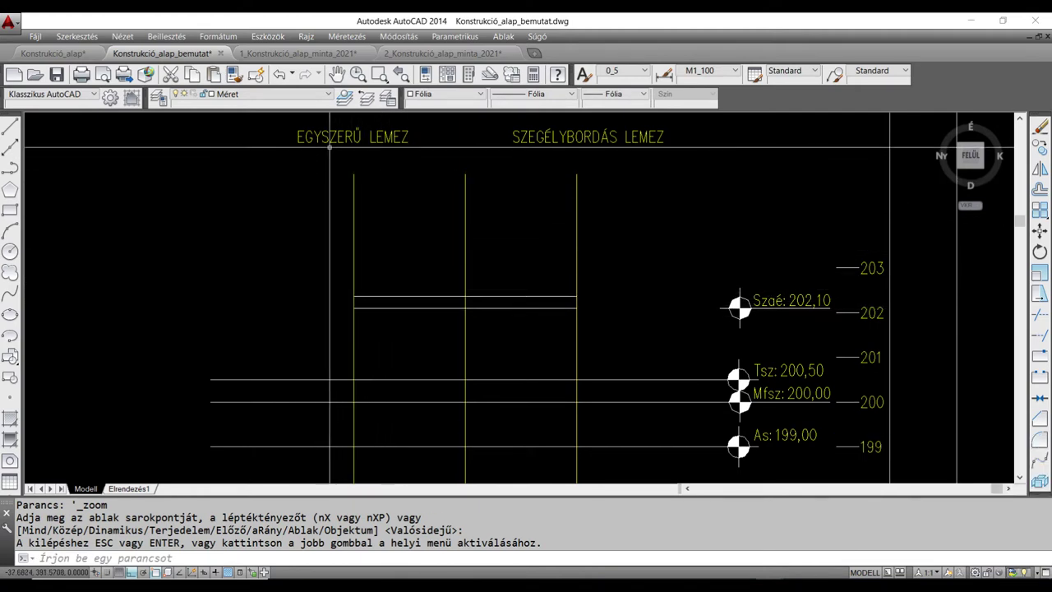
left_click(330, 94)
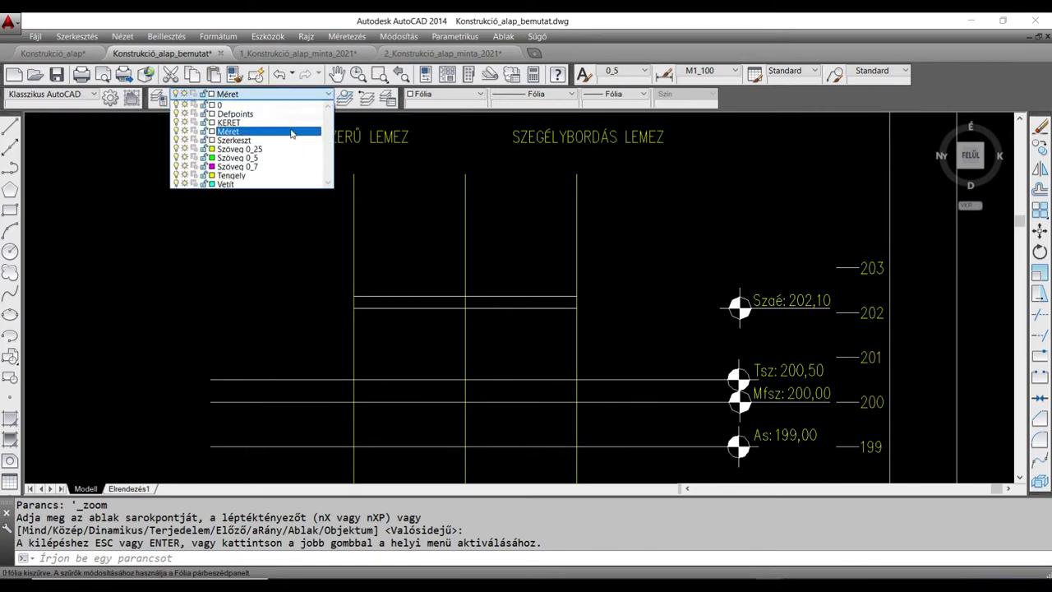
left_click(236, 140)
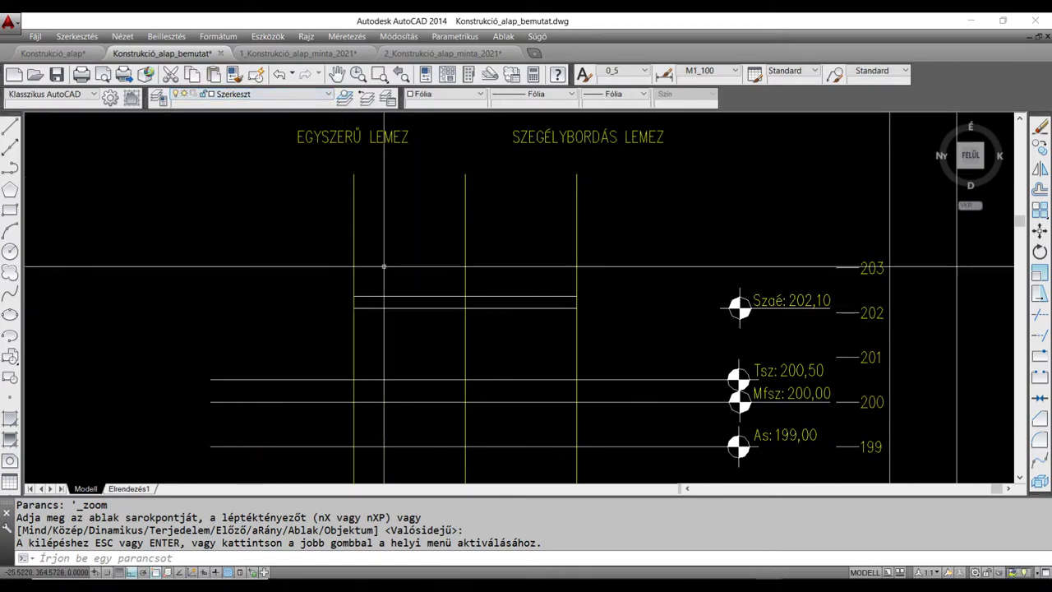
Close both ends of the slab with vertical lines connecting its upper and lower edges at the outer axes.
type("vo")
key("Return")
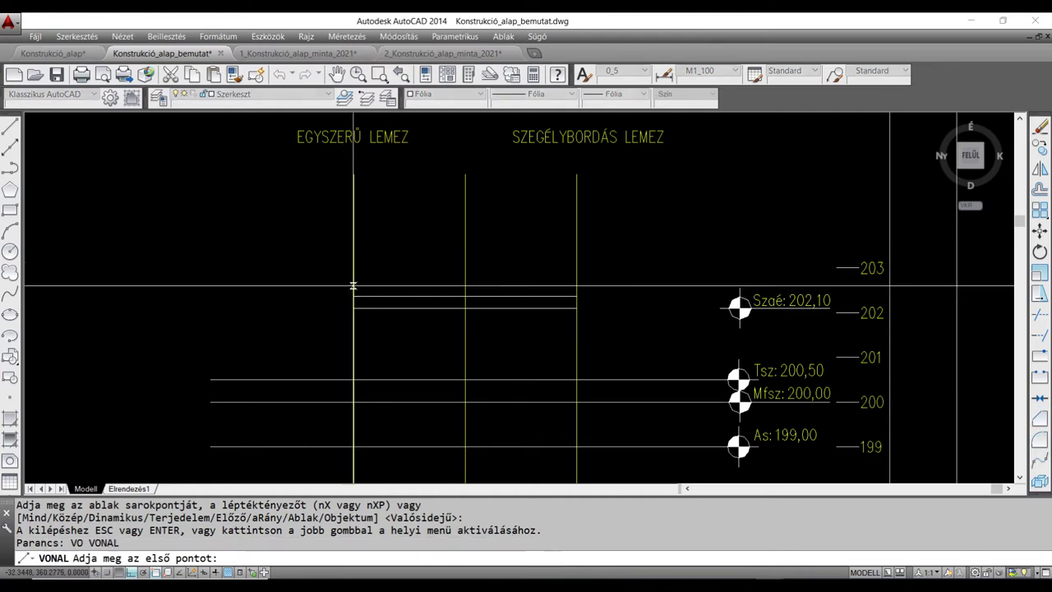
left_click(352, 308)
left_click(353, 307)
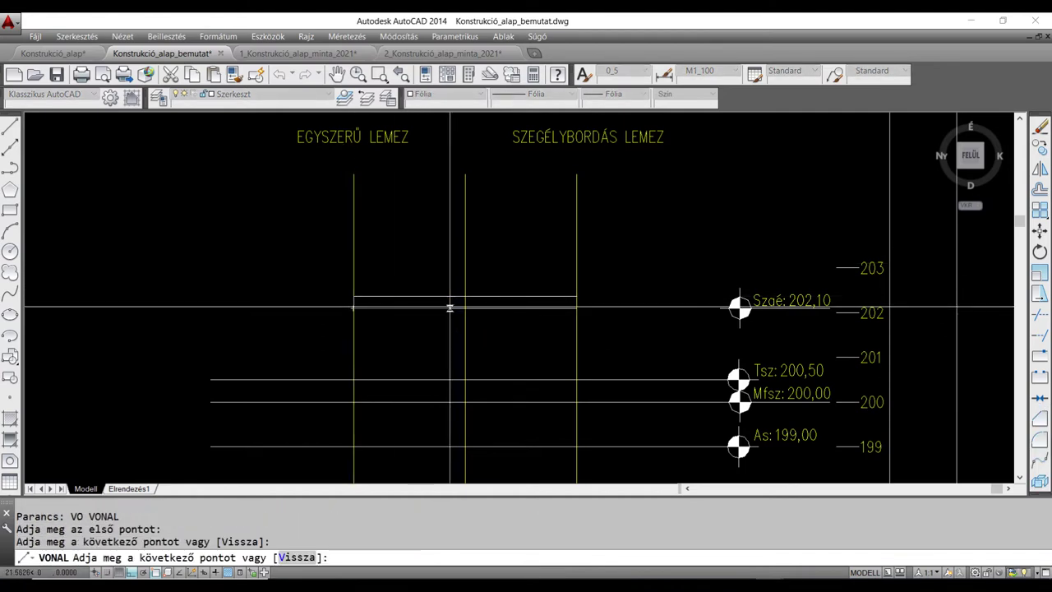
key("Return")
key("Return")
left_click(576, 296)
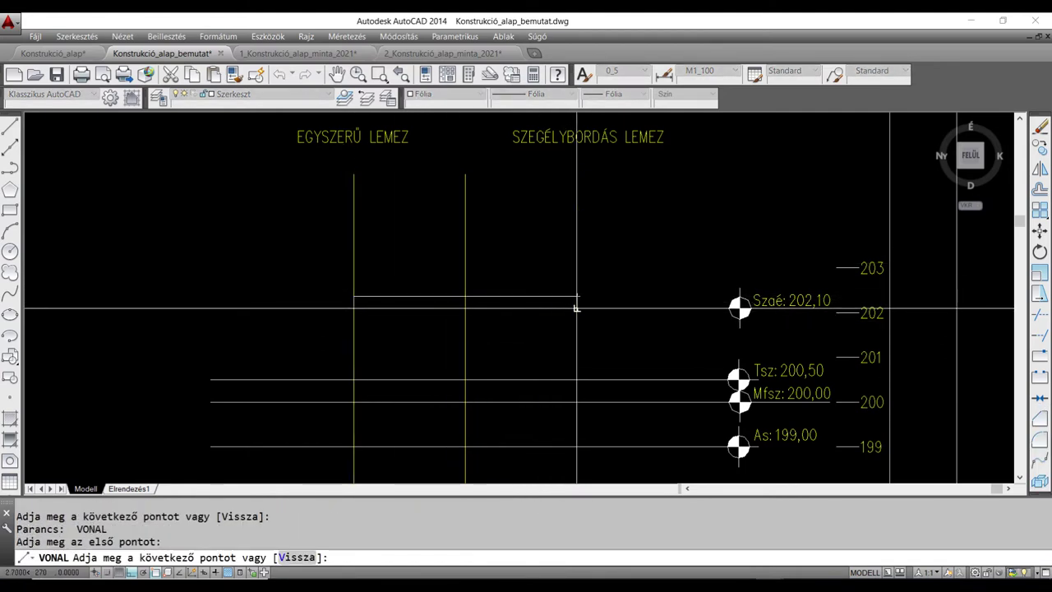
left_click(576, 307)
key("Return")
key("Return")
left_click(527, 307)
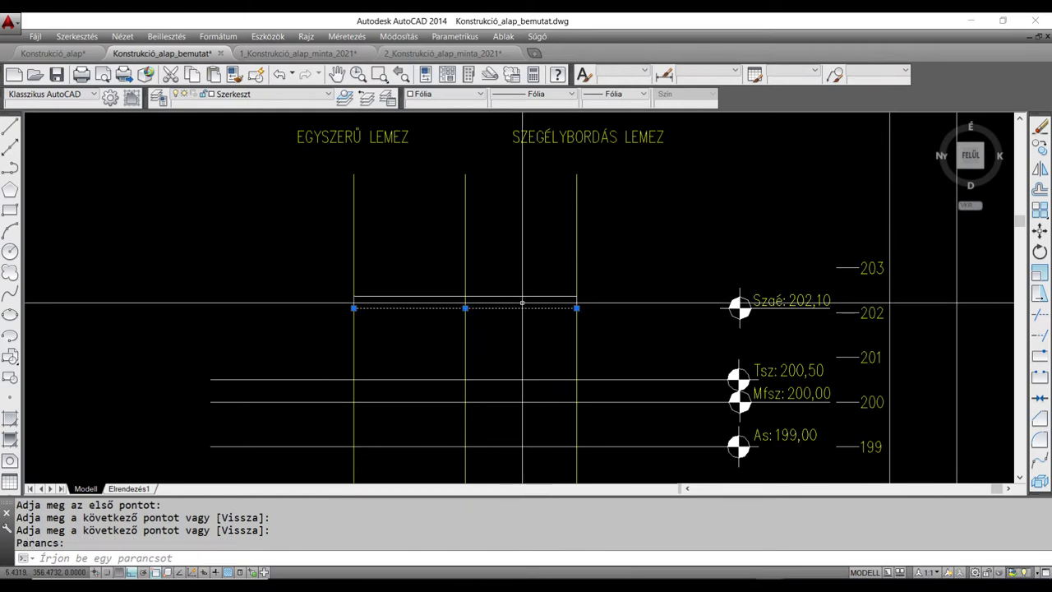
key("Escape")
key("Escape")
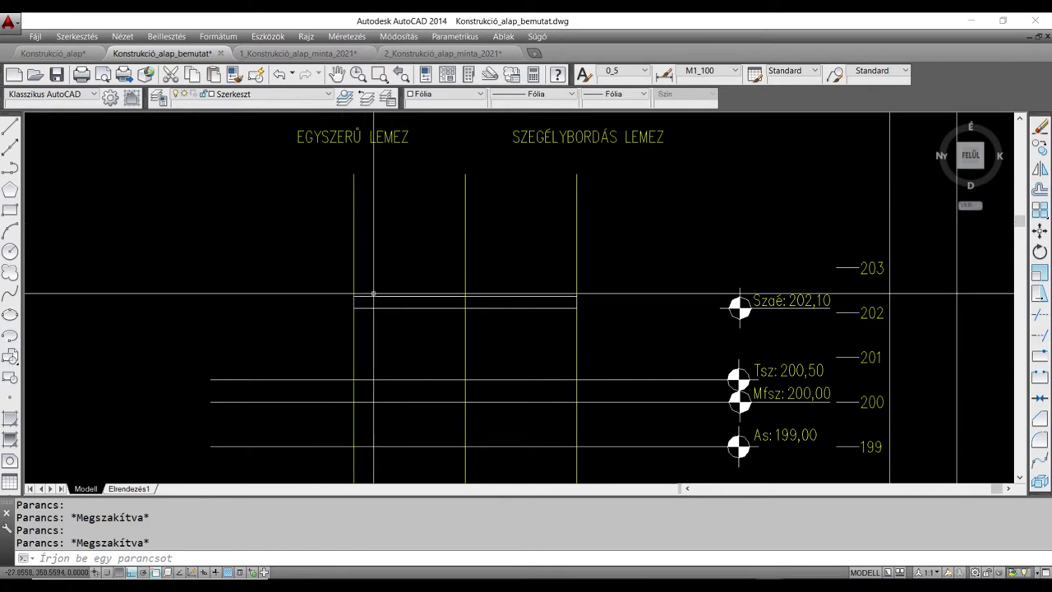
mouse_move(376, 296)
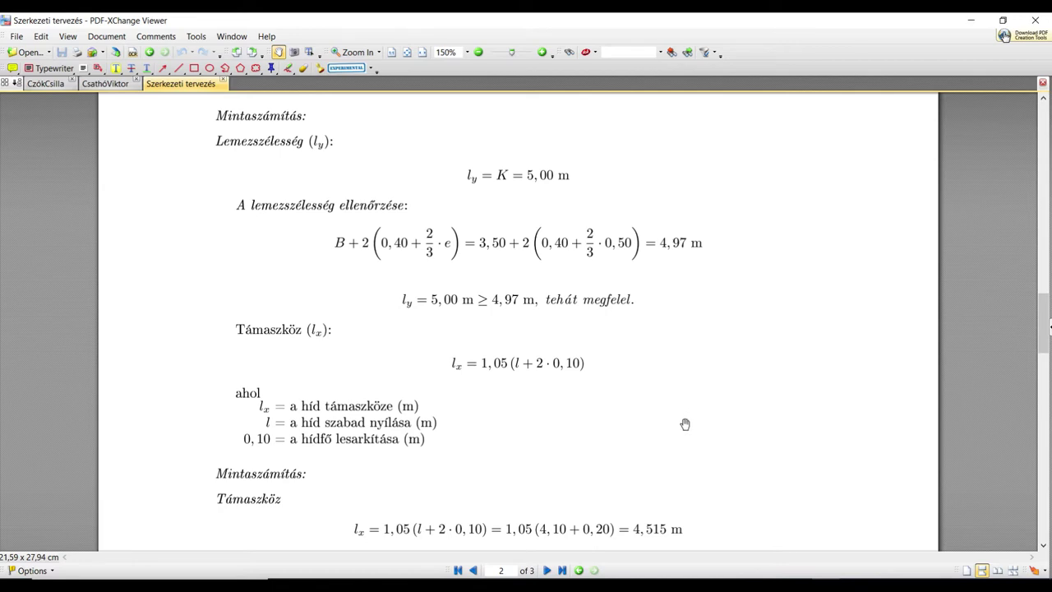
In the PDF design guide, examine the slab width check, the span formula and the rules for choosing and positioning the kerb (Kerékhárító).
left_click_drag(685, 424, 679, 406)
left_click_drag(677, 385, 673, 345)
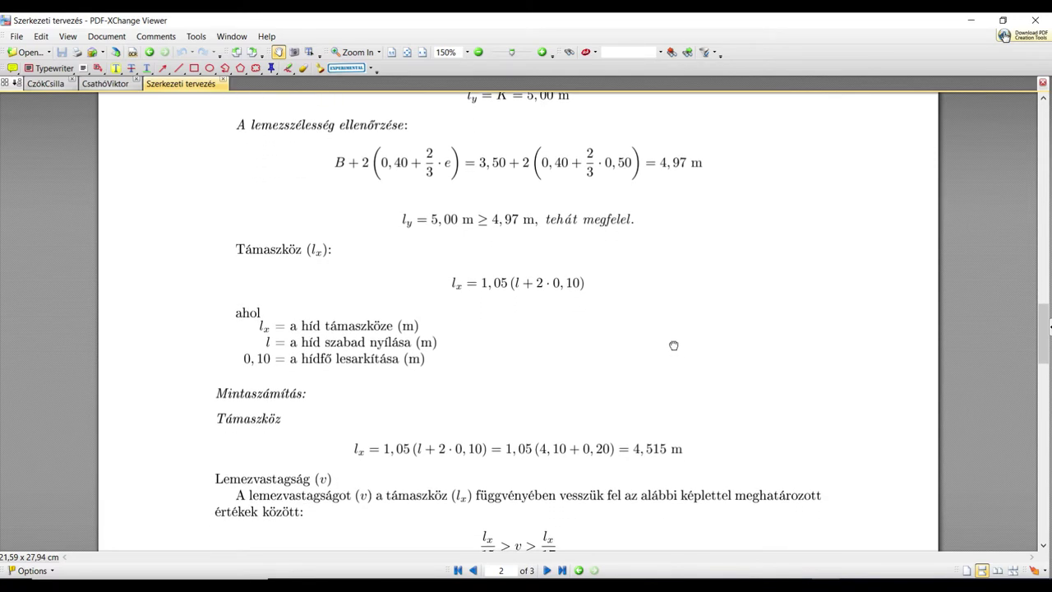
scroll(673, 345, "up", 5)
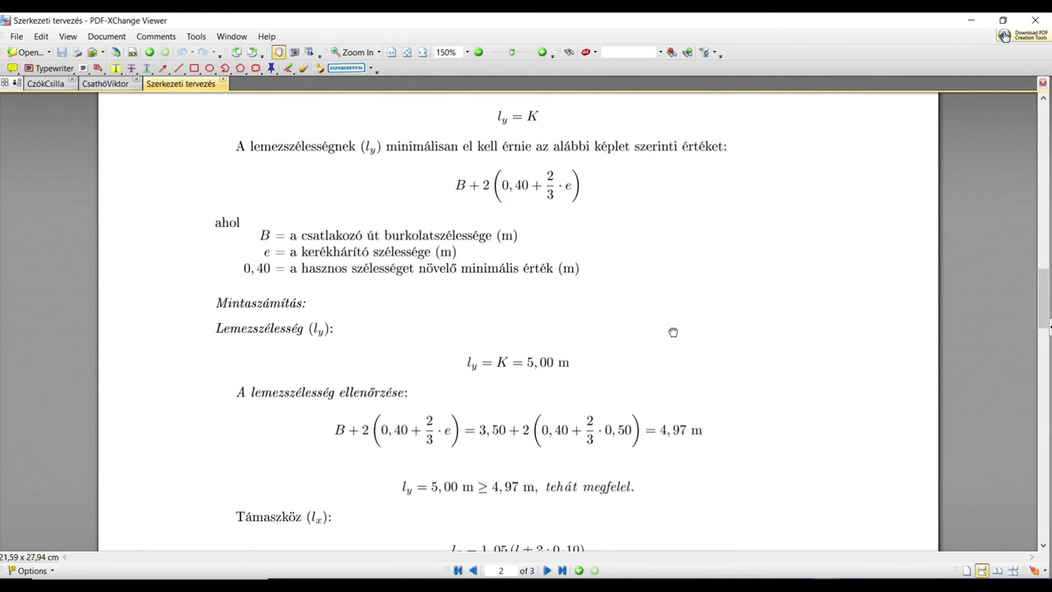
scroll(673, 332, "up", 1)
left_click_drag(651, 268, 652, 309)
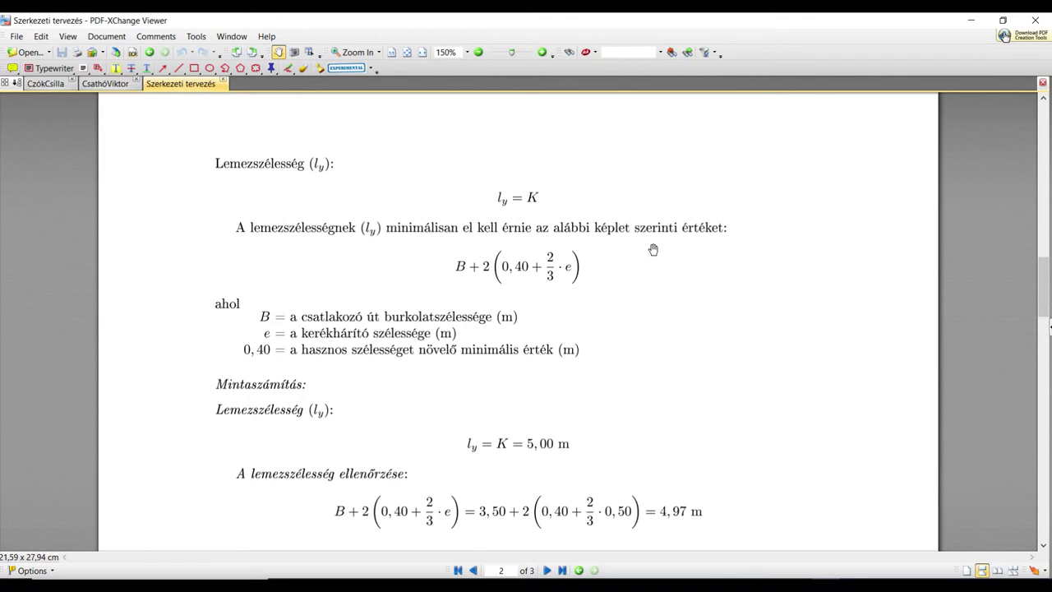
scroll(652, 254, "up", 3)
left_click_drag(652, 265, 650, 462)
left_click_drag(668, 327, 664, 394)
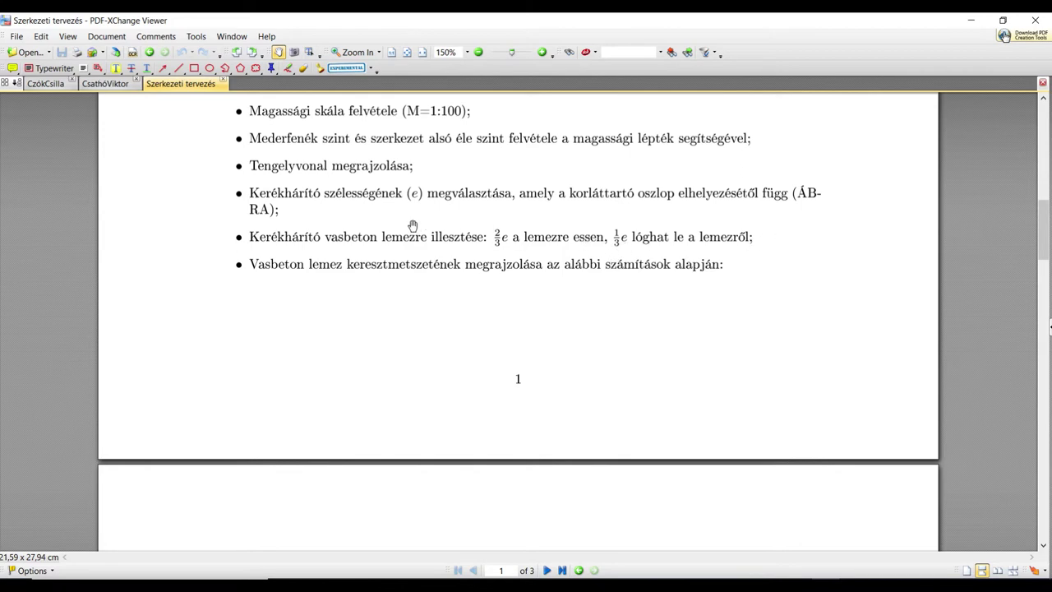
scroll(636, 331, "down", 5)
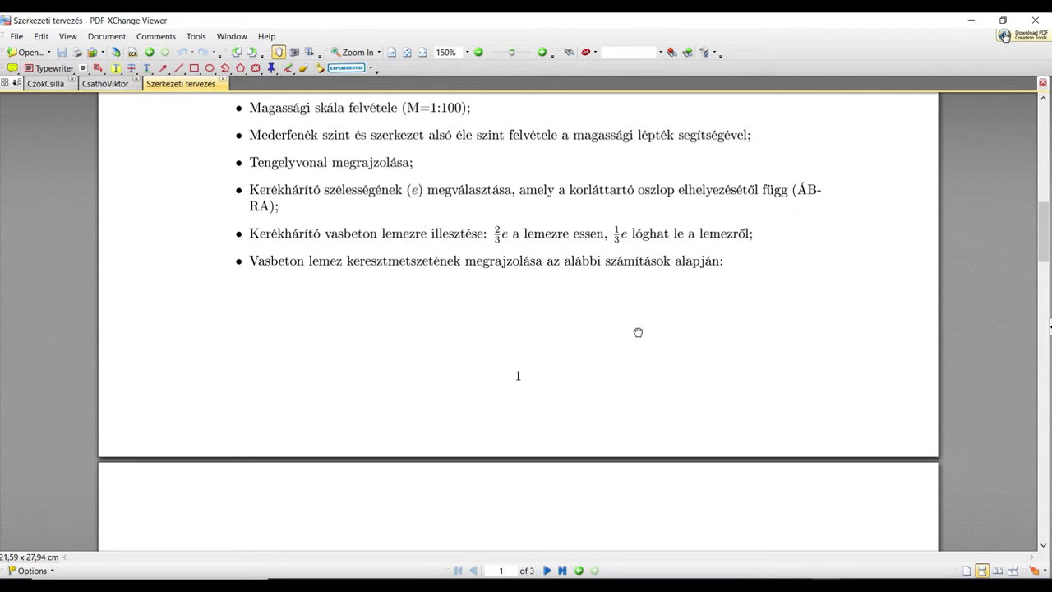
scroll(630, 237, "down", 2)
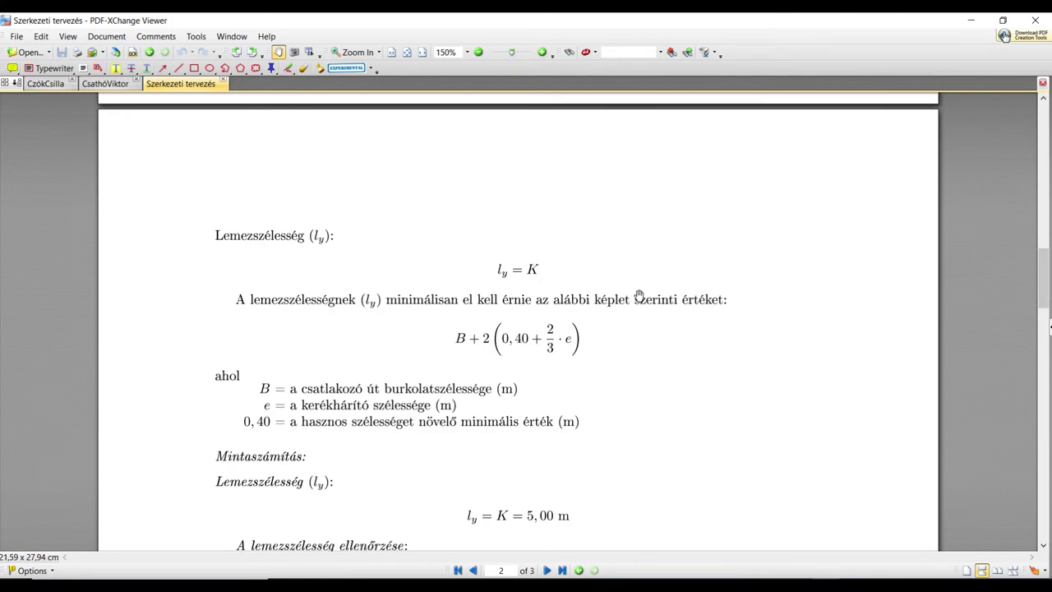
scroll(644, 340, "down", 1)
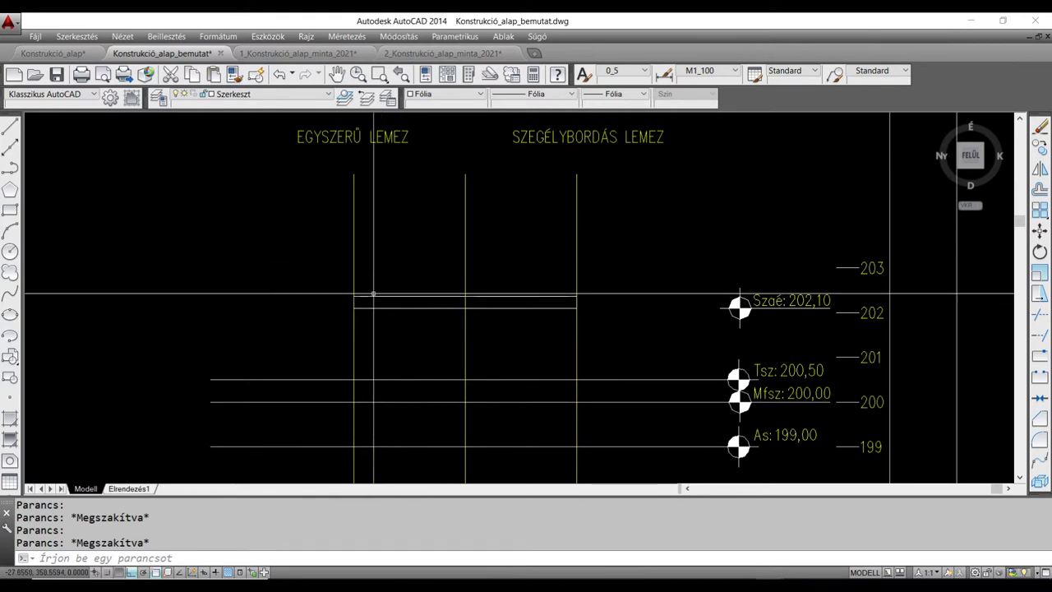
Back in AutoCAD, offset the left outer axis 1.5 units outward for the outer edge of the simple slab's kerb.
mouse_move(375, 297)
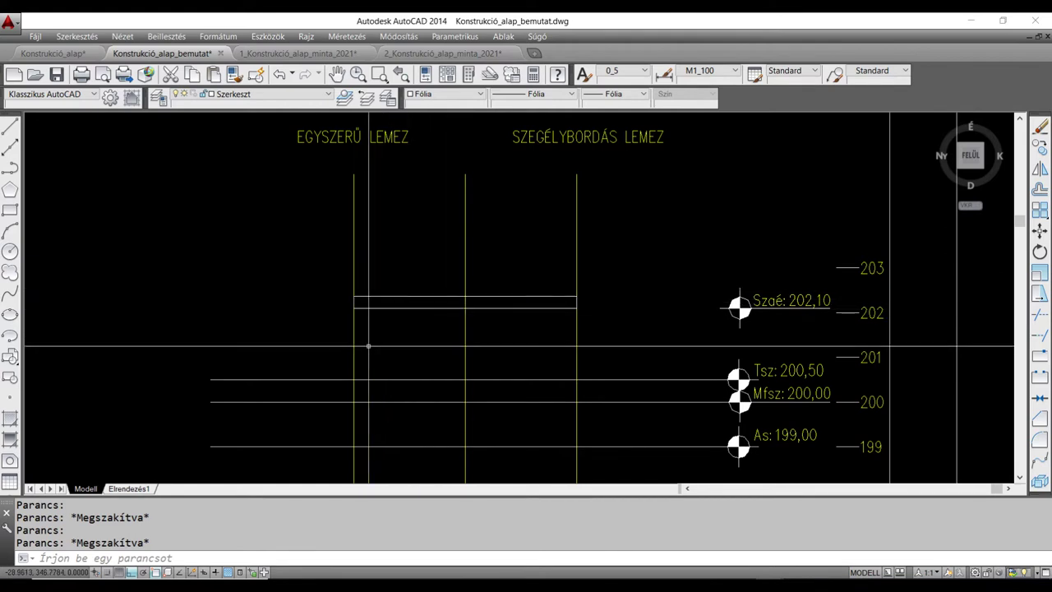
type("P")
key("Return")
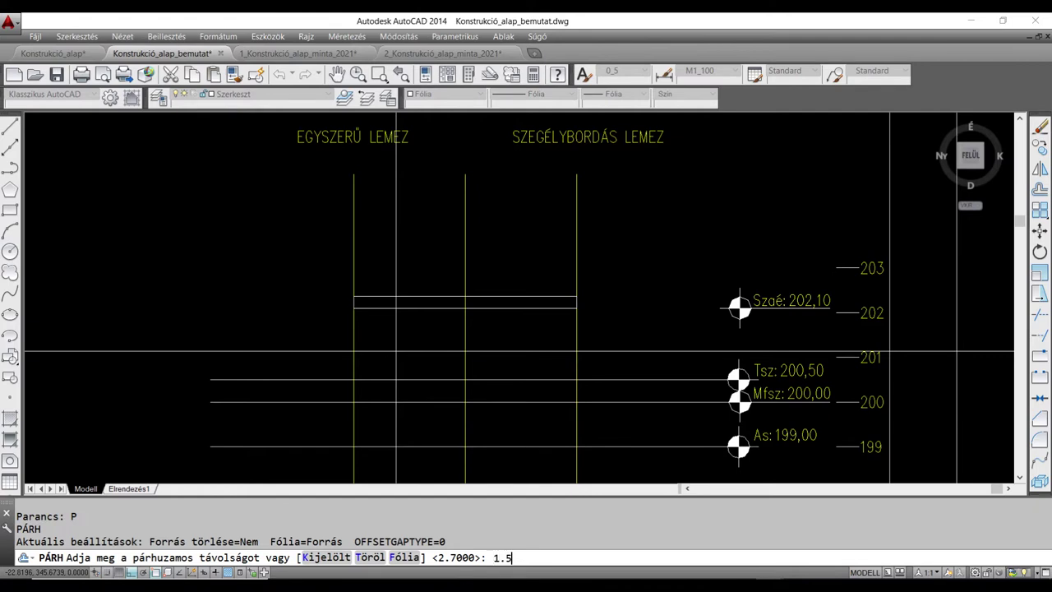
key("Return")
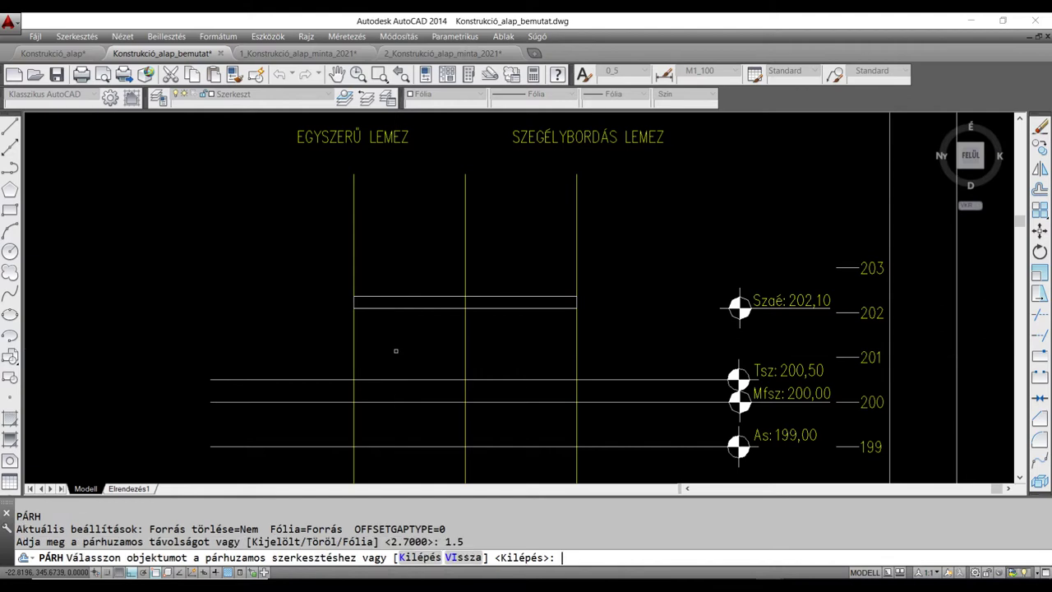
left_click(353, 353)
left_click(306, 346)
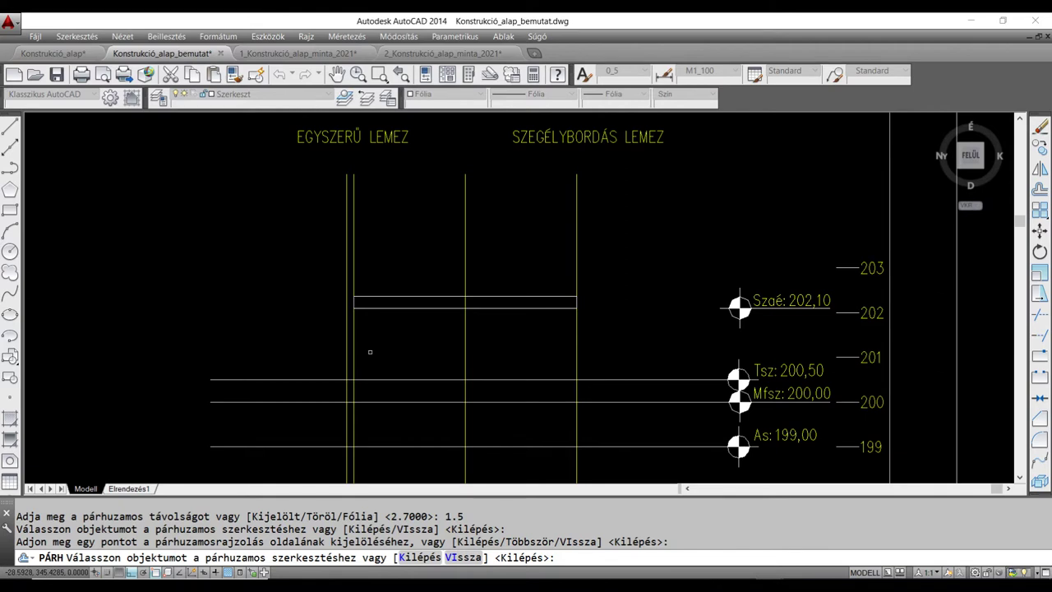
key("Return")
Offset the left outer axis 3.5 units toward the centre axis for the inner edge of the kerb.
key("Return")
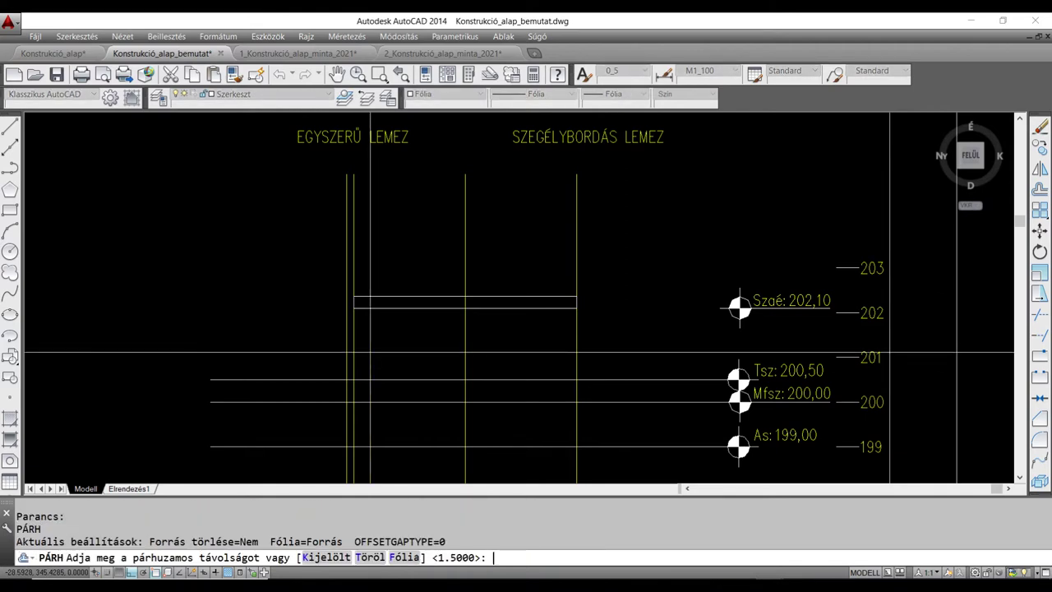
type("3.5")
key("Return")
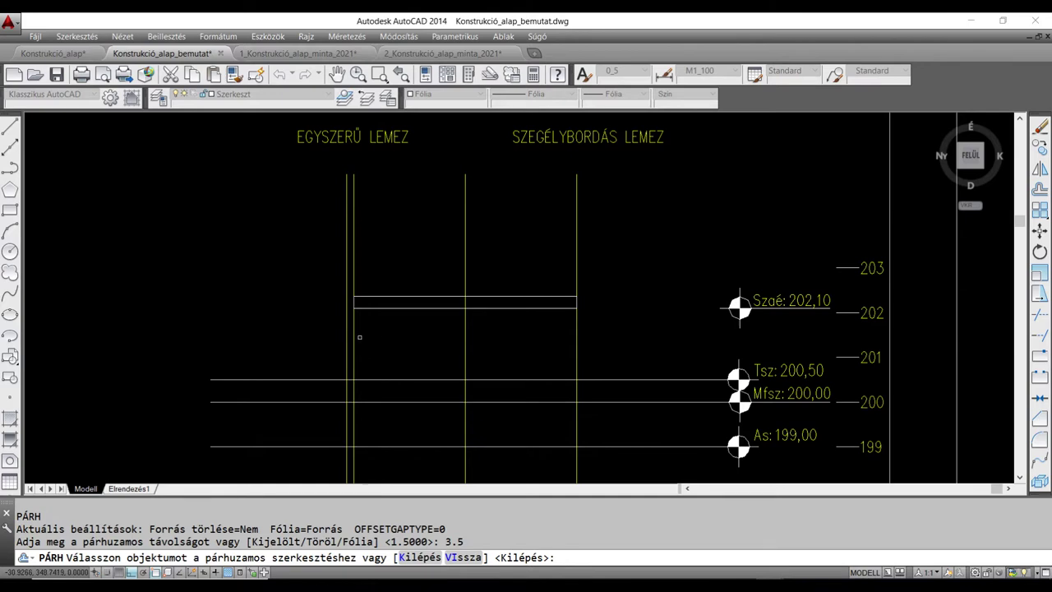
left_click(352, 342)
left_click(393, 342)
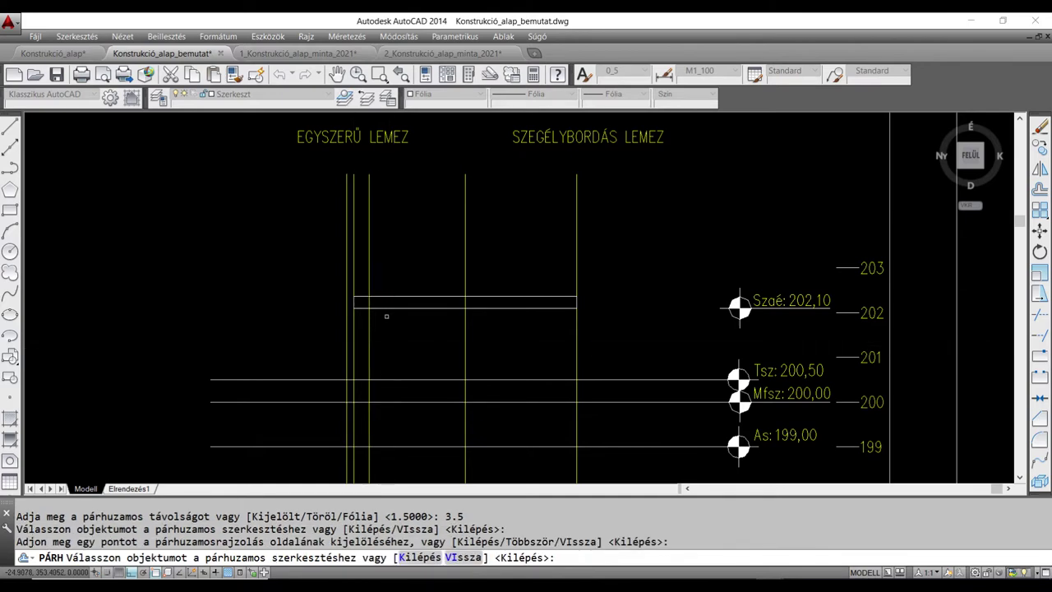
key("Escape")
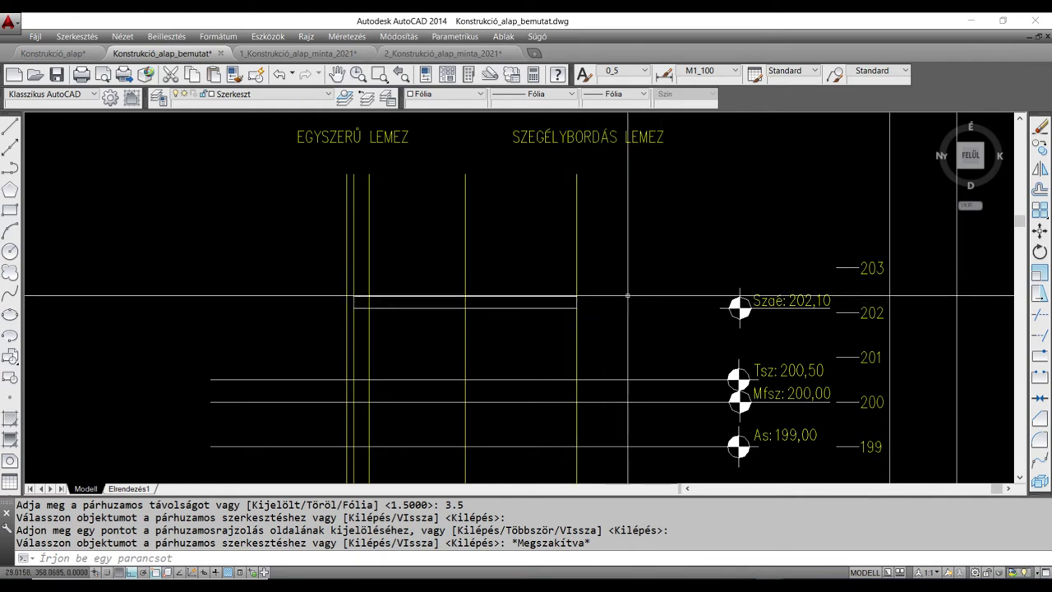
Offset the right outer axis 5 units toward the centre axis on the edge-ribbed slab side.
left_click(576, 260)
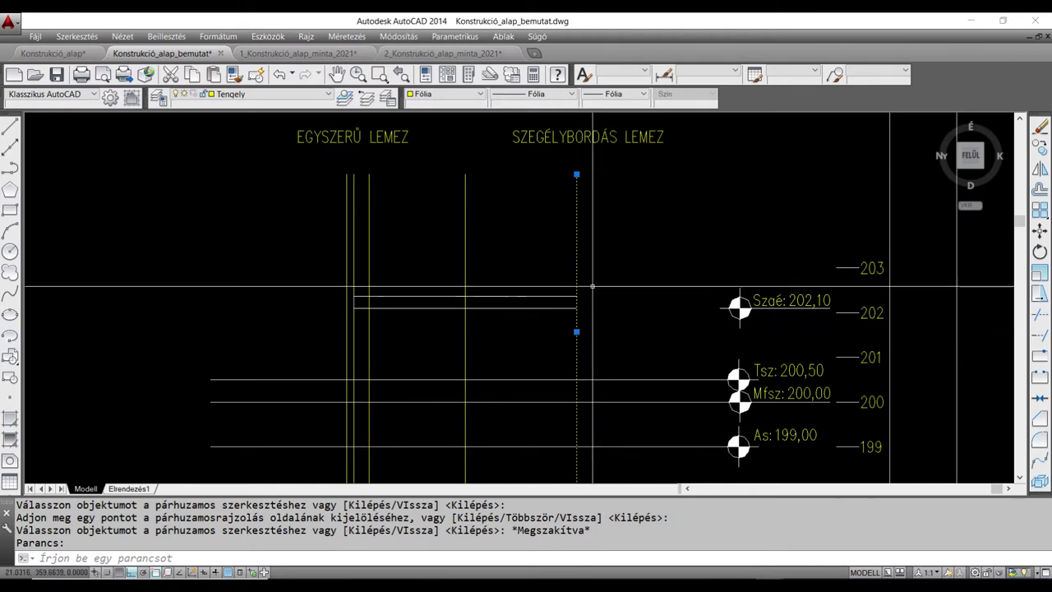
key("Escape")
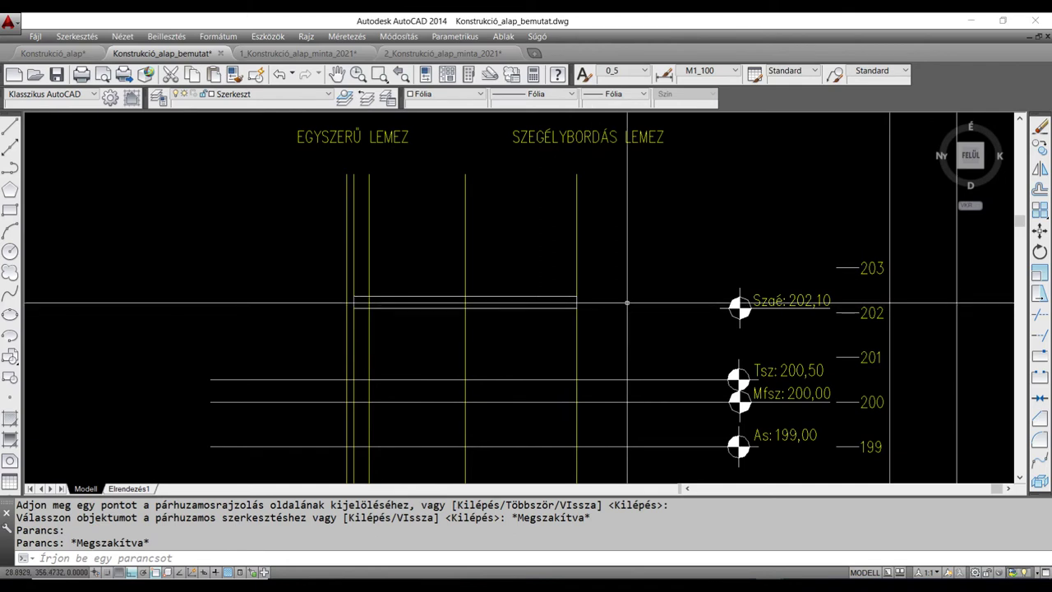
type("P")
key("Return")
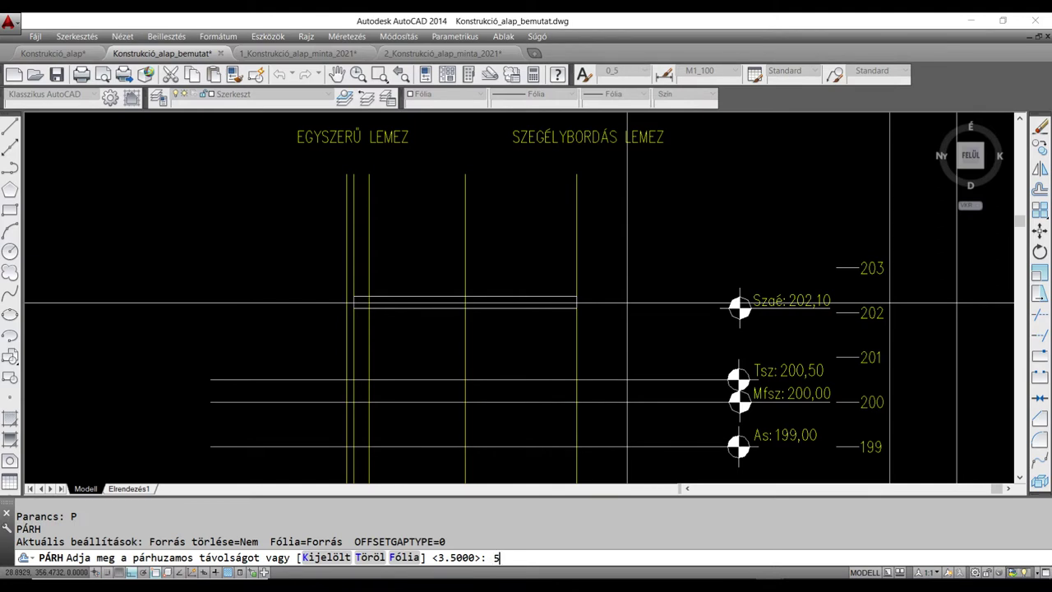
type("5")
key("Return")
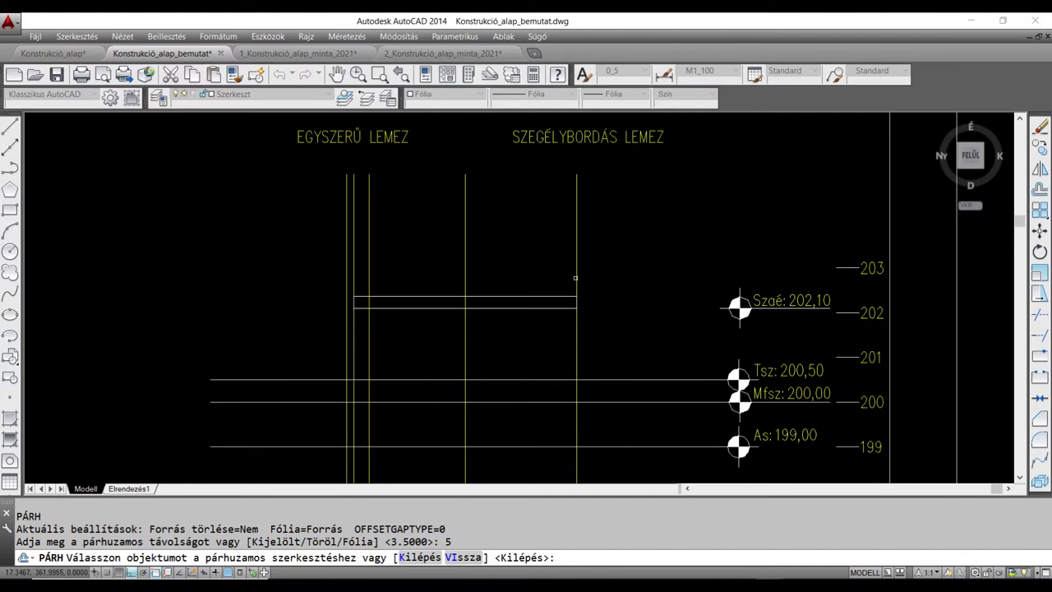
left_click(577, 280)
left_click(492, 276)
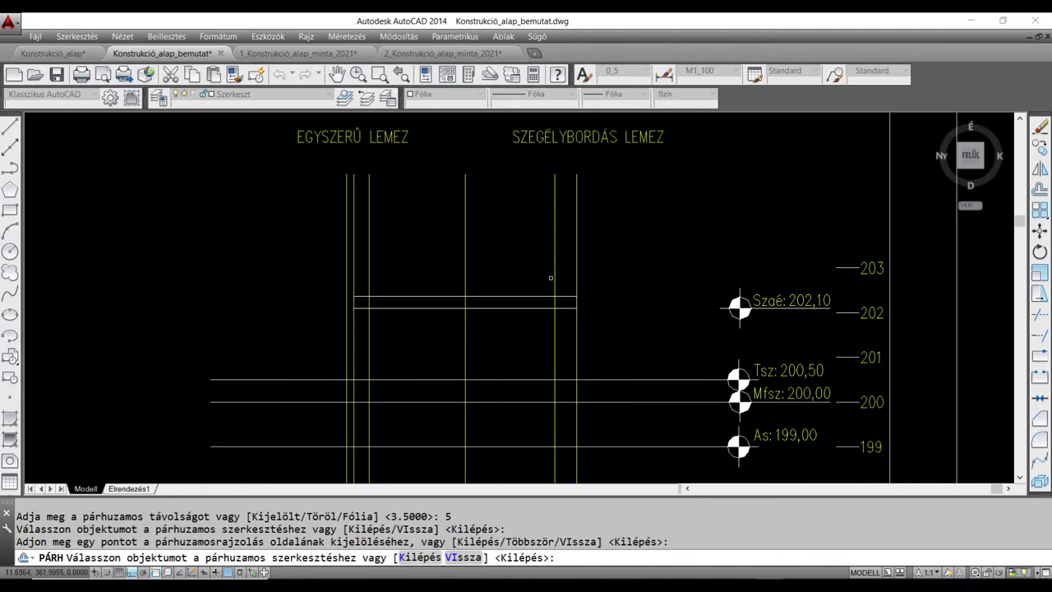
key("Return")
Offset the right outer axis 1.5 units outward, away from the edge-ribbed slab.
key("Return")
type("1")
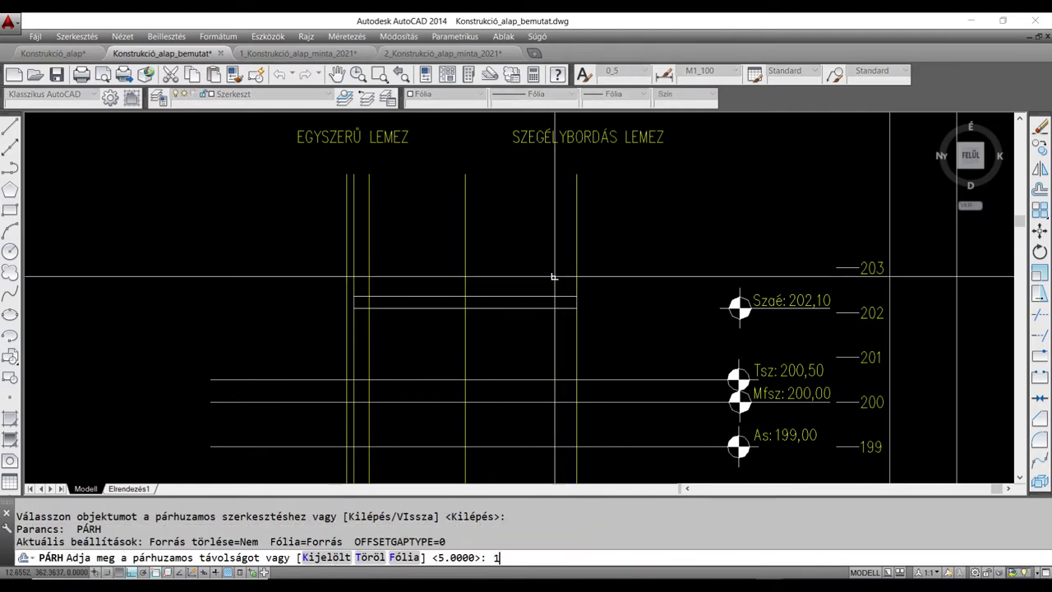
type(".5")
key("Return")
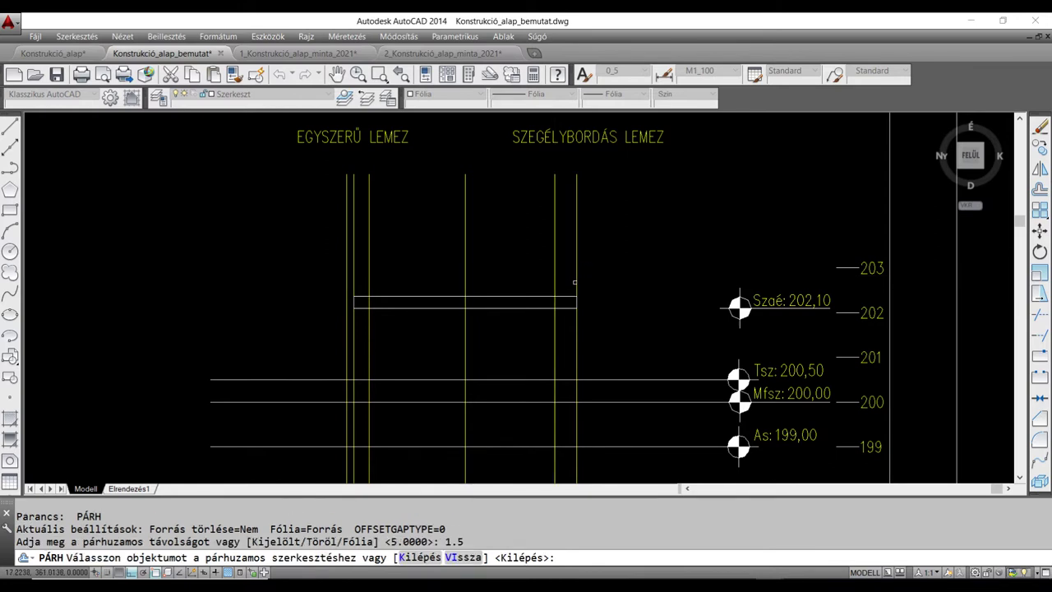
left_click(577, 284)
left_click(613, 289)
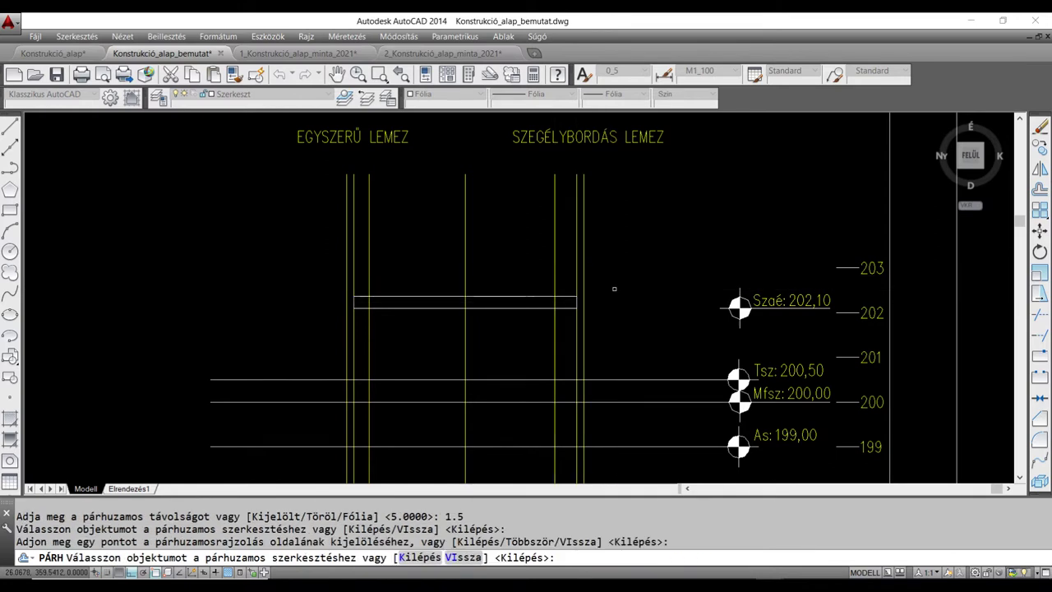
key("Escape")
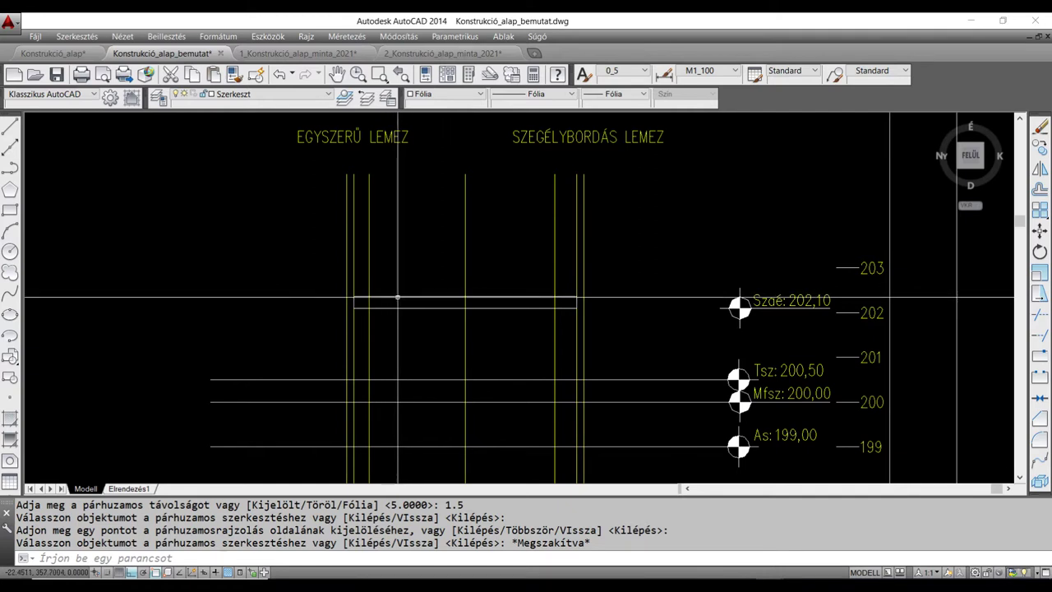
Examine the deck pavement layer thicknesses, slopes and kerb thickness calculation in the PDF design guide, and return to the slab in AutoCAD.
middle_click_drag(397, 298, 430, 293)
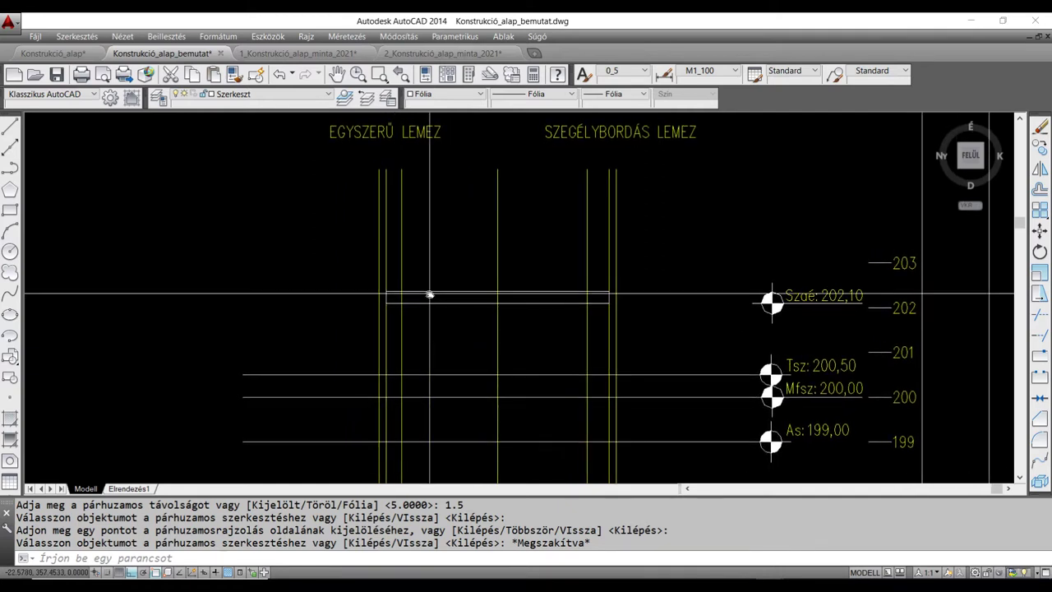
scroll(410, 289, "up", 2)
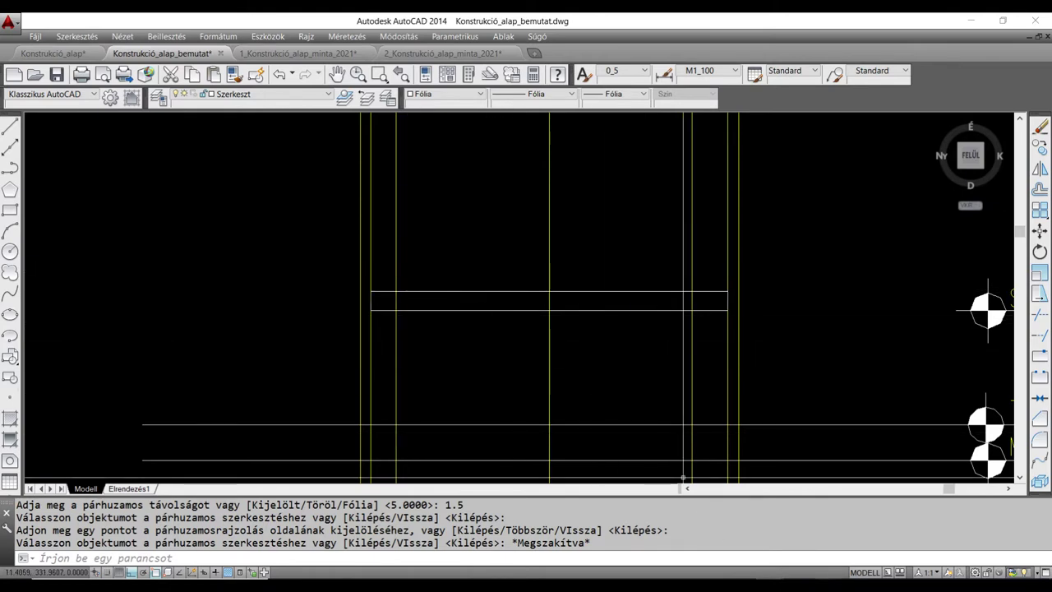
left_click(830, 534)
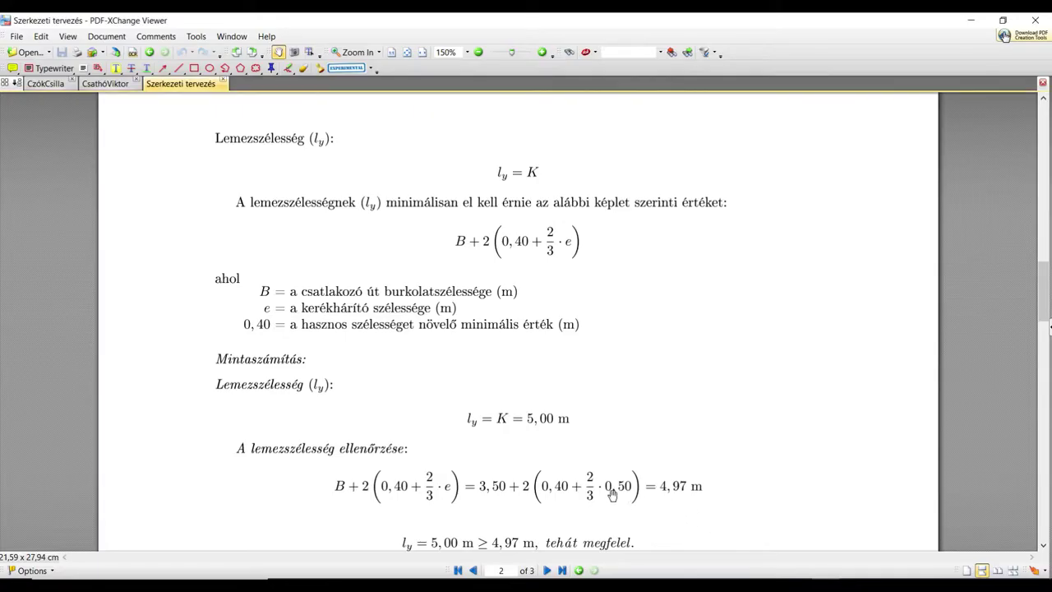
left_click_drag(584, 480, 575, 186)
scroll(575, 139, "down", 2)
scroll(557, 343, "down", 3)
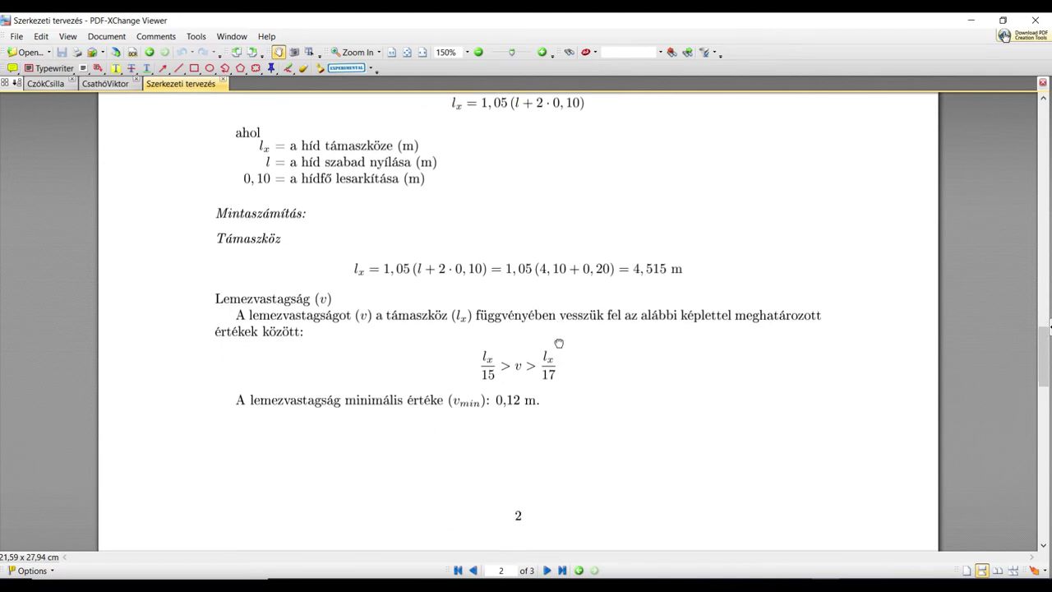
scroll(558, 343, "down", 3)
scroll(564, 429, "down", 8)
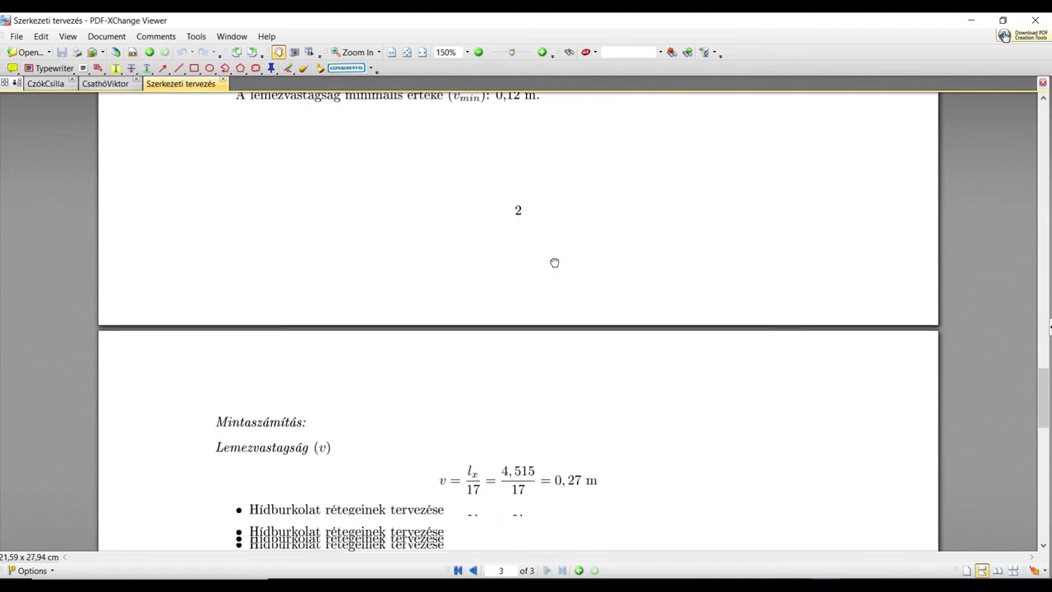
scroll(553, 331, "down", 5)
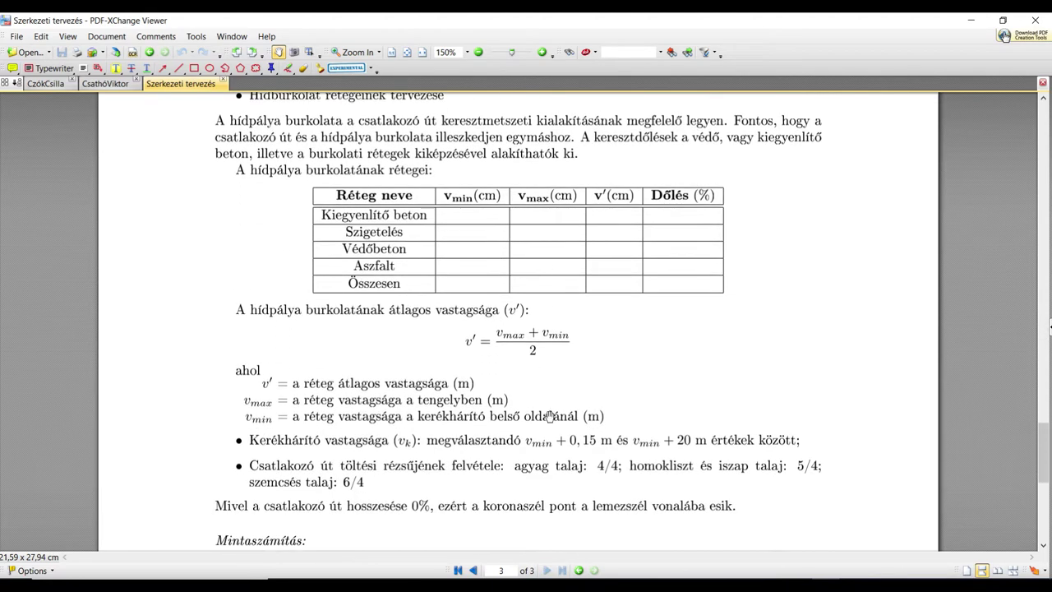
scroll(559, 445, "down", 4)
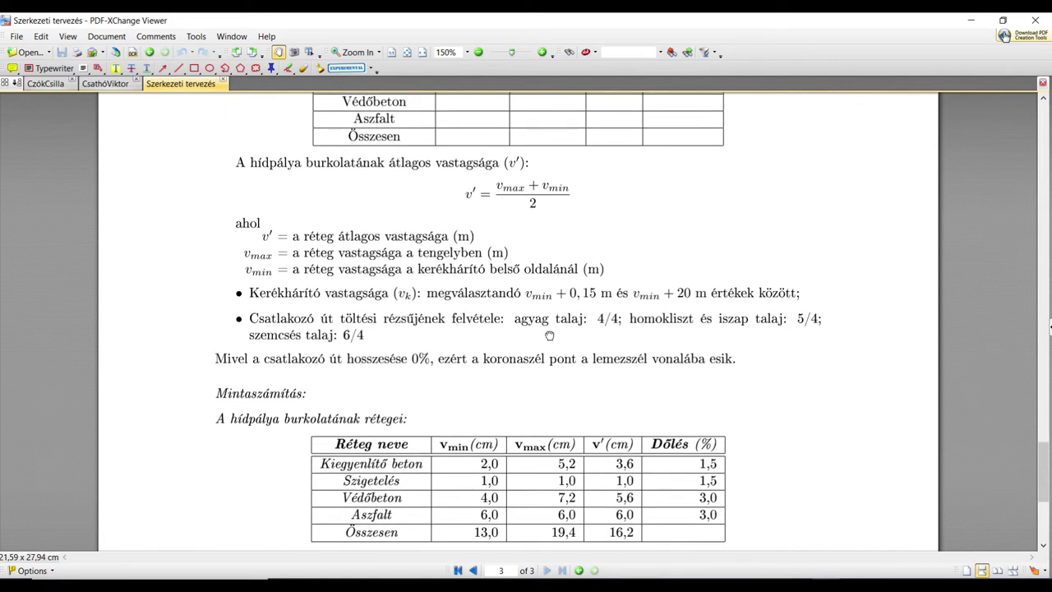
scroll(550, 444, "down", 4)
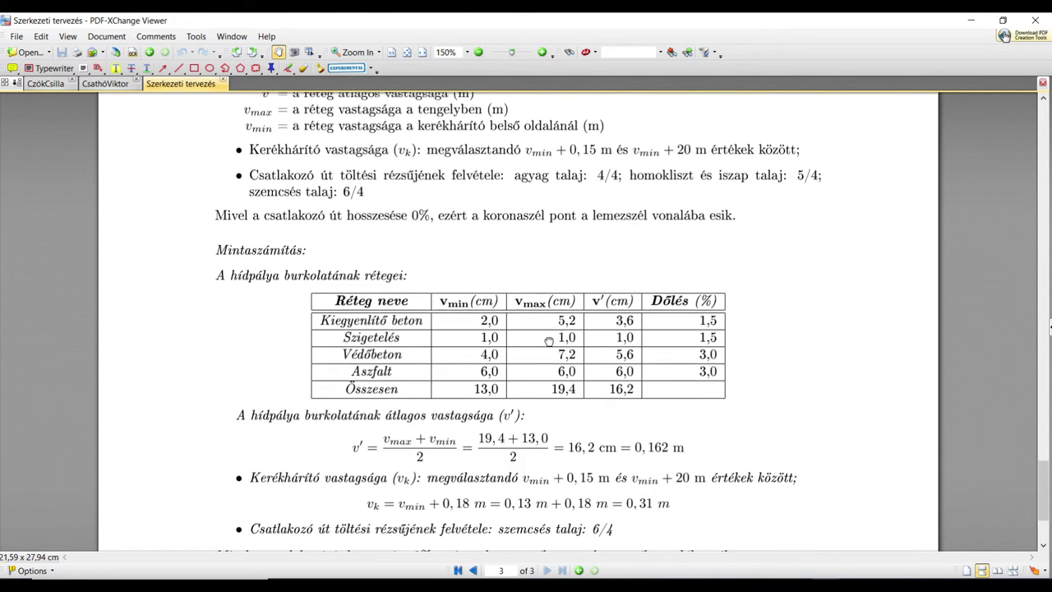
left_click_drag(529, 475, 525, 424)
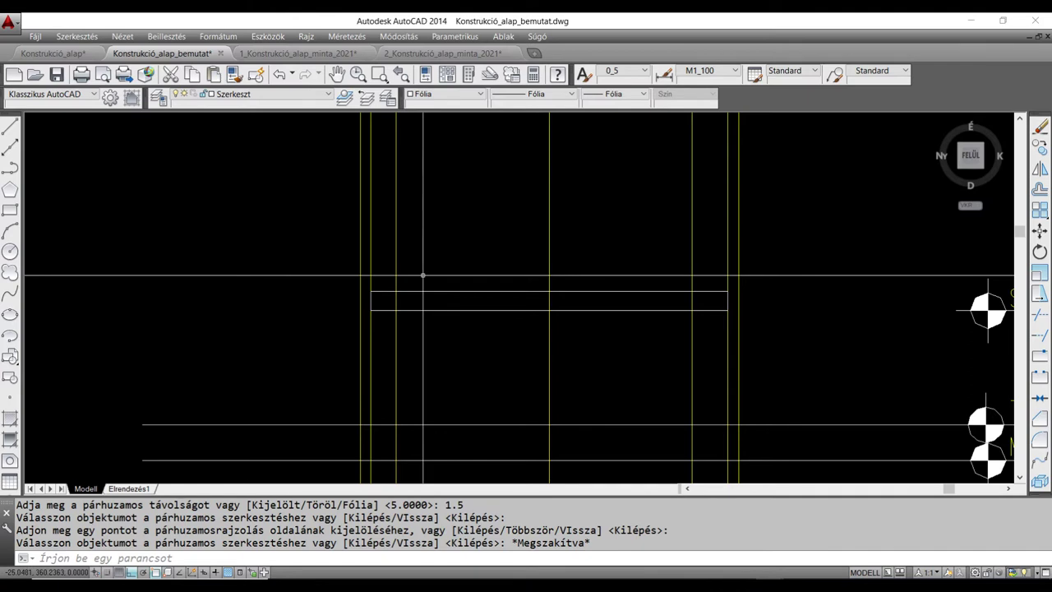
middle_click_drag(422, 275, 423, 296)
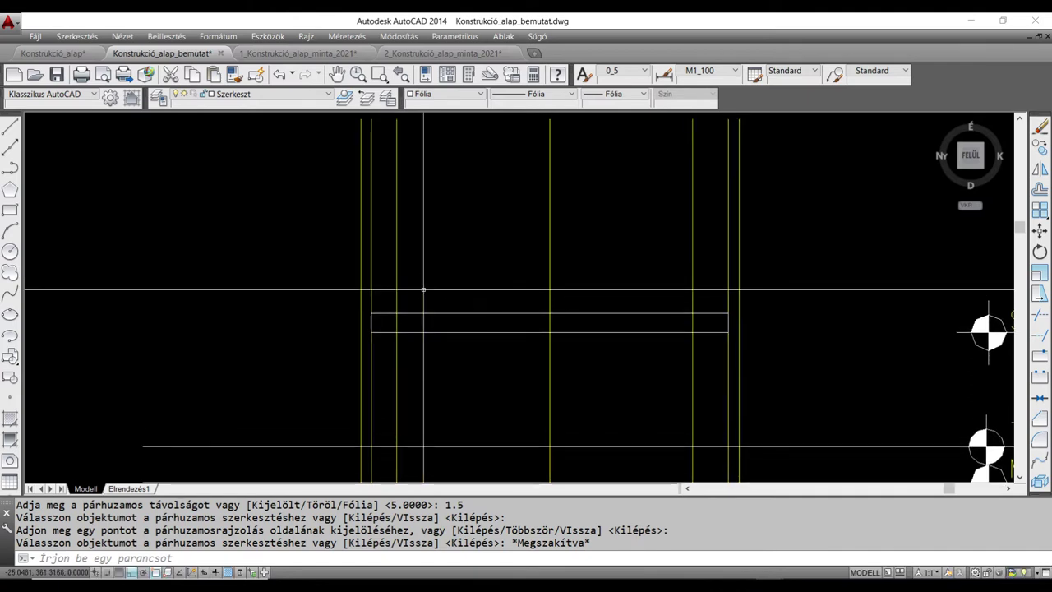
scroll(421, 291, "up", 2)
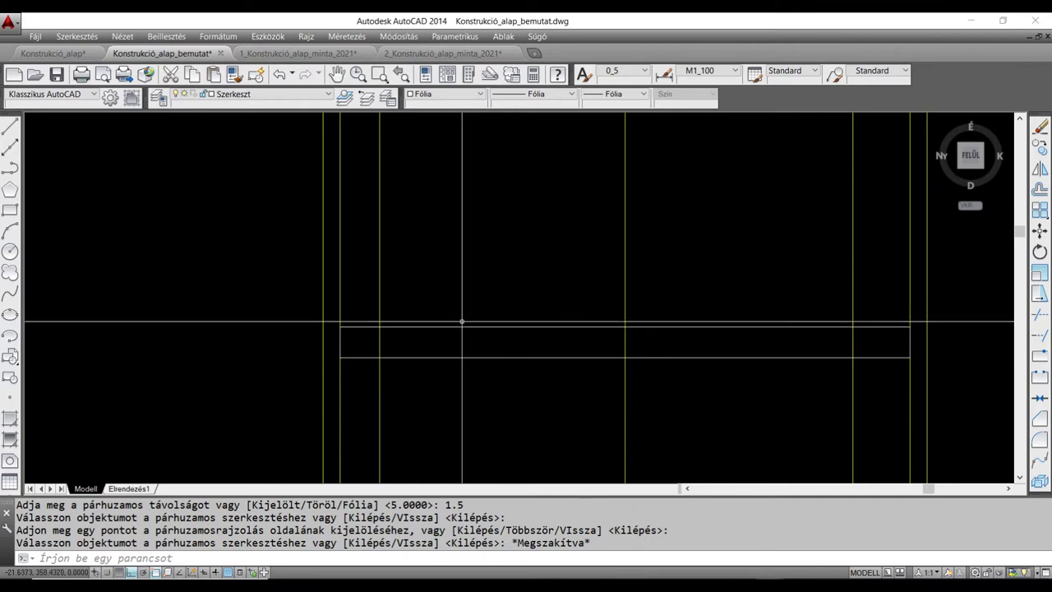
Draw a 5-unit horizontal line at slab-top level from the left kerb's inner-edge axis to the outermost left axis.
left_click(379, 349)
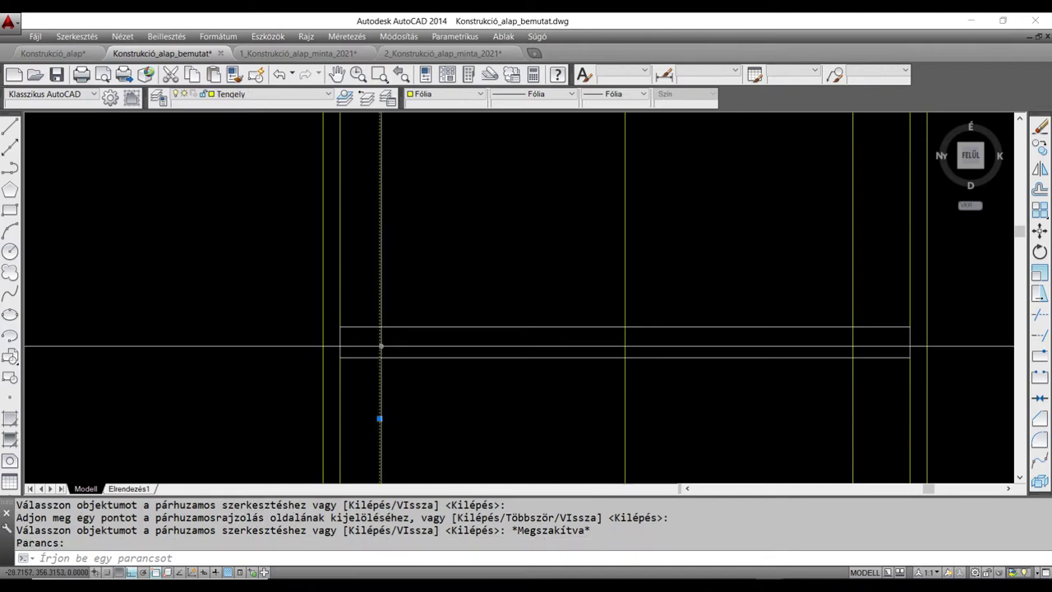
key("Escape")
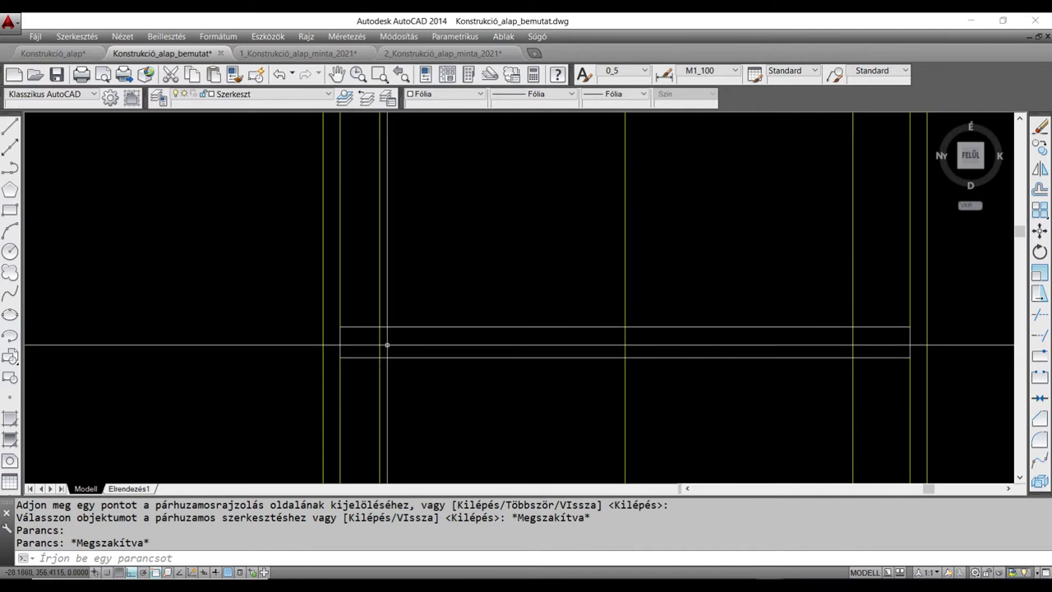
type("vo")
key("Return")
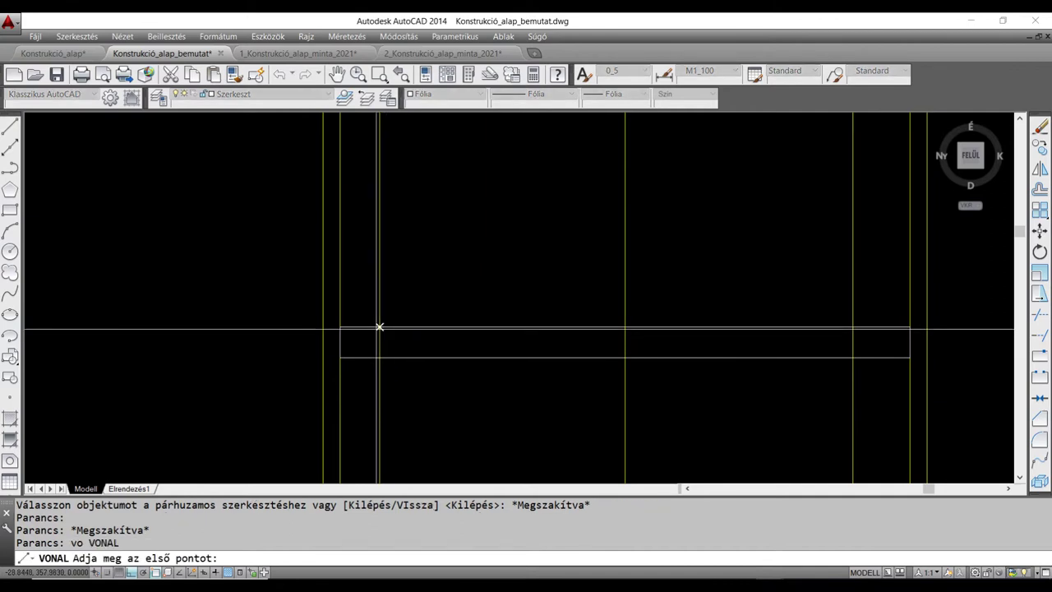
left_click(378, 326)
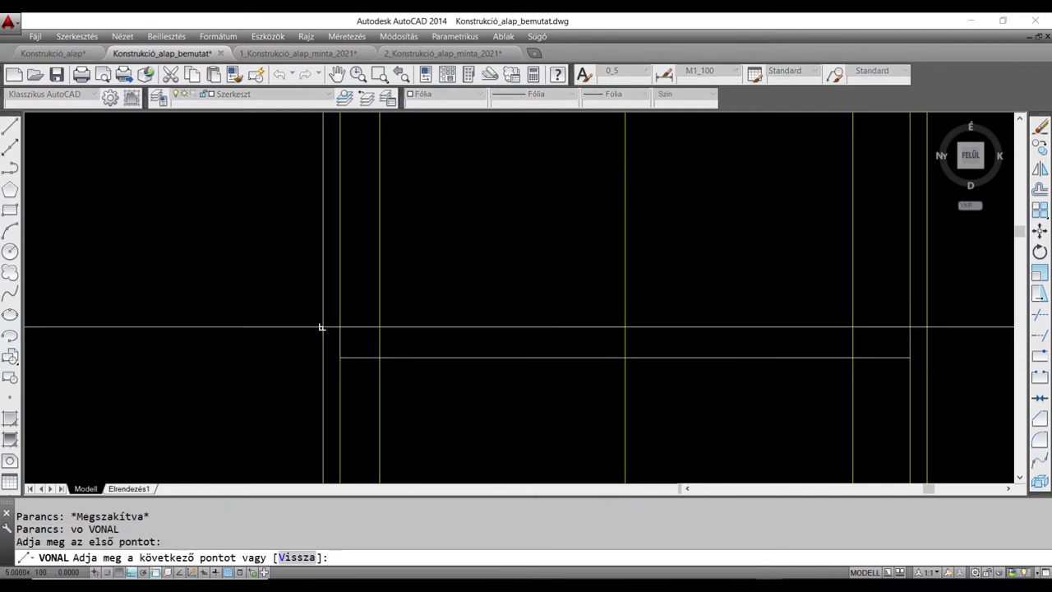
left_click(322, 328)
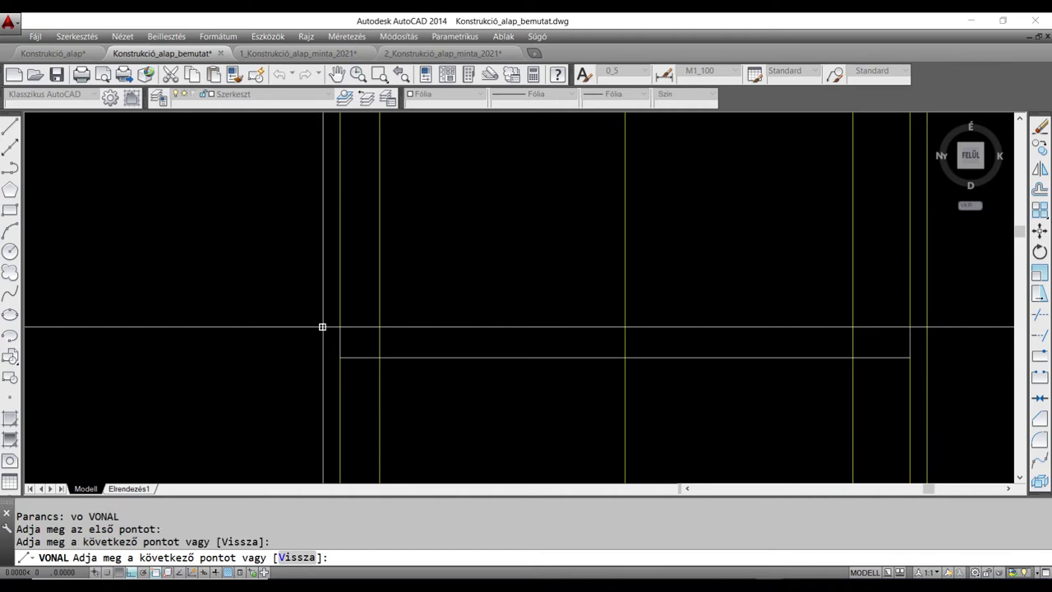
key("Escape")
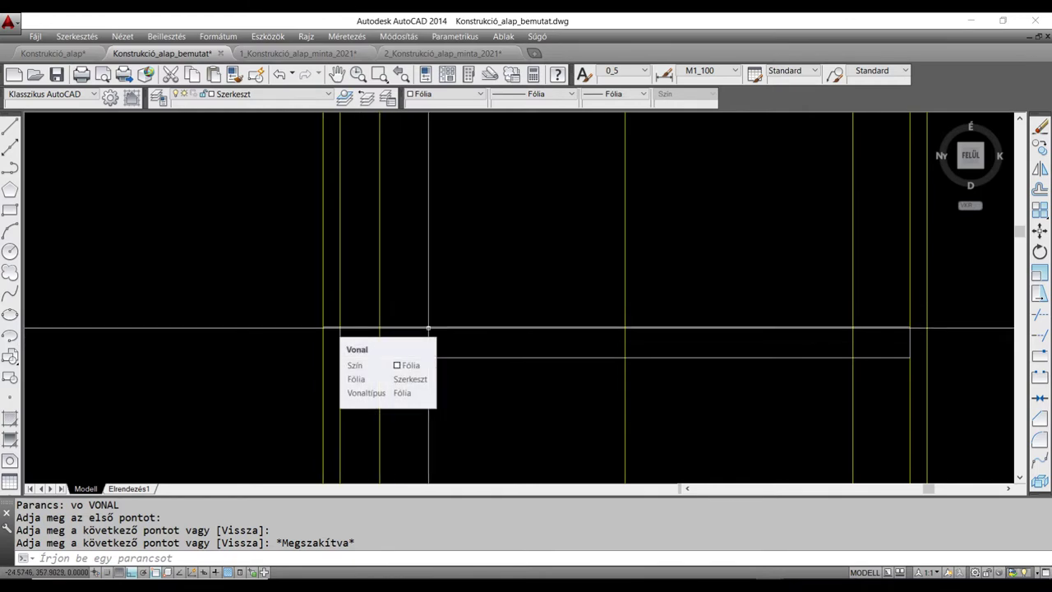
Offset the left kerb's base line 0.2 units upward.
type("P")
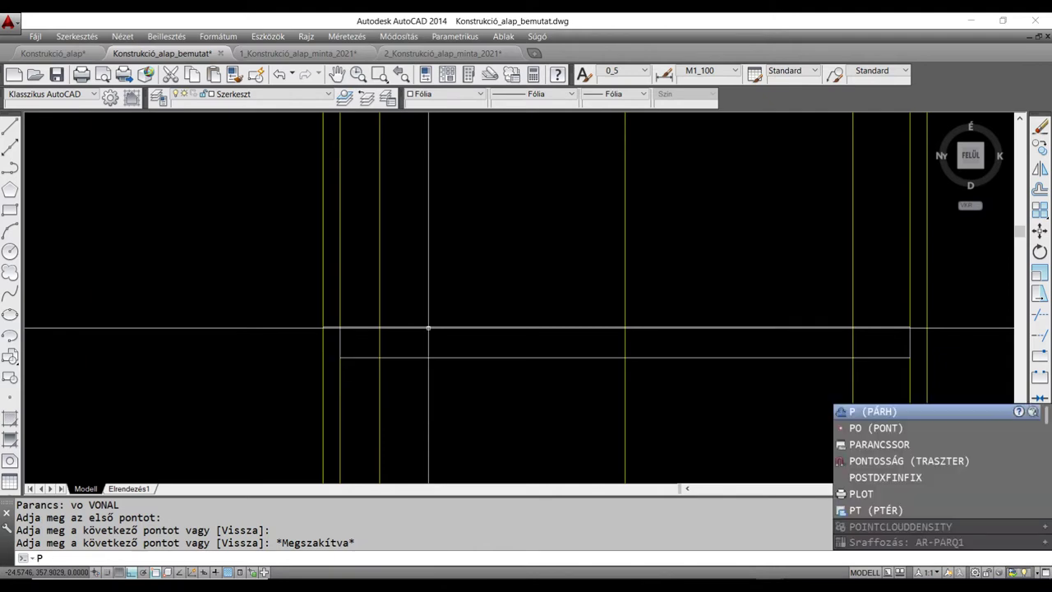
key("Return")
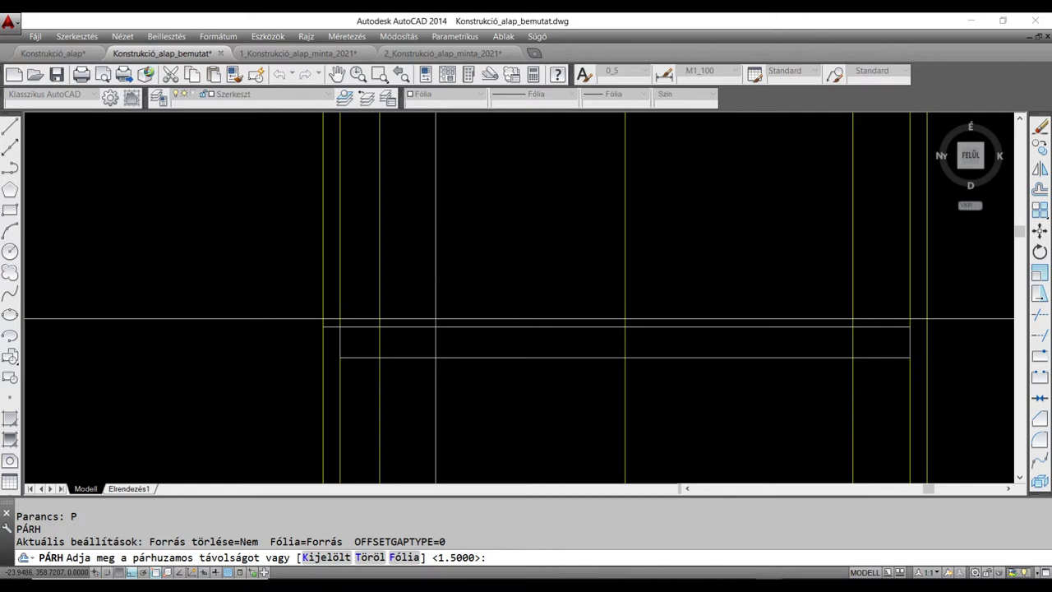
type("0.2")
key("Return")
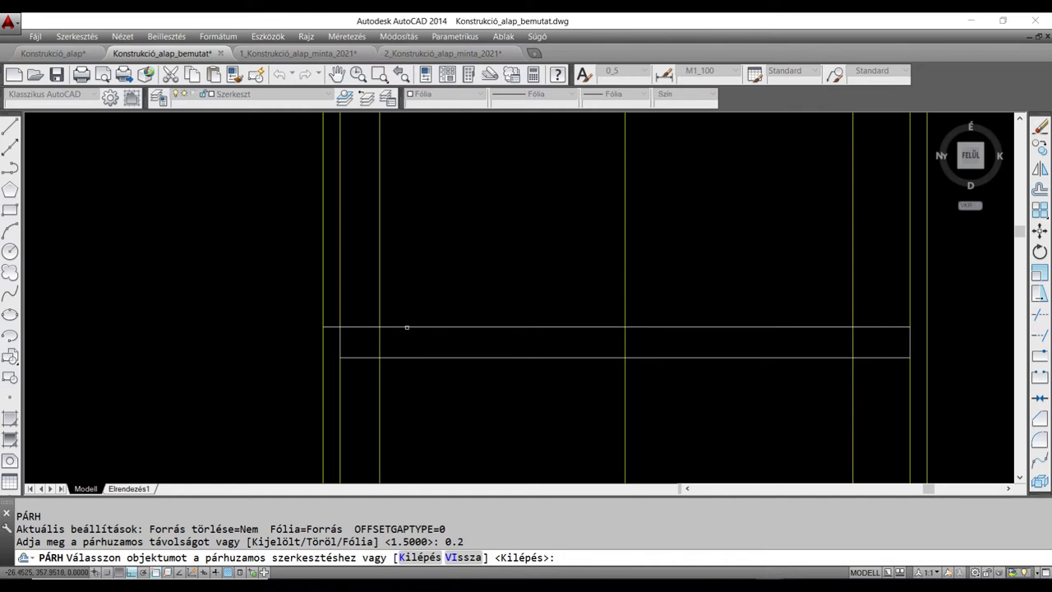
left_click(352, 327)
left_click(365, 297)
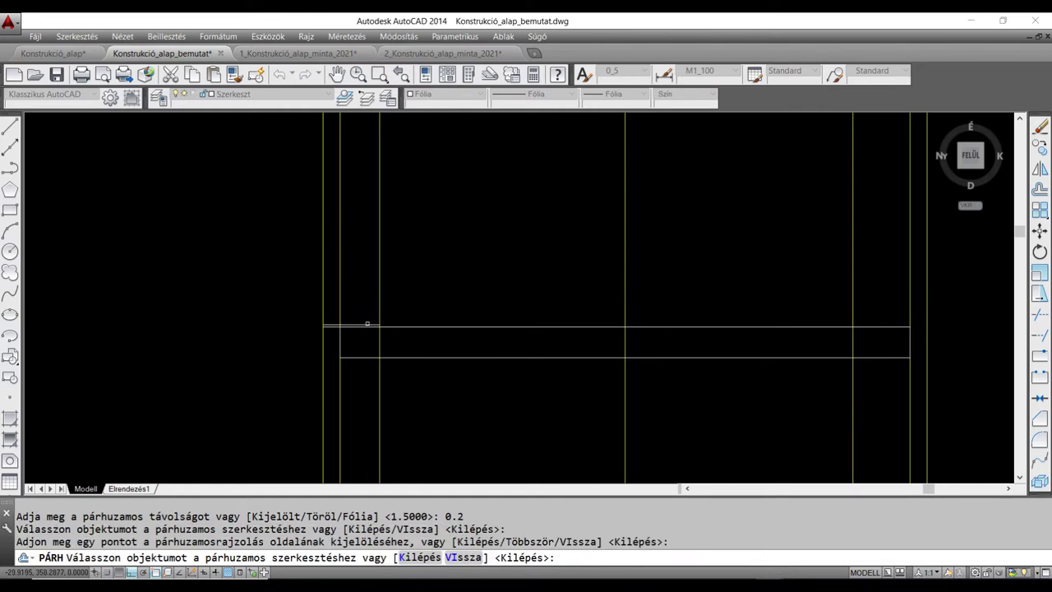
scroll(367, 322, "up", 4)
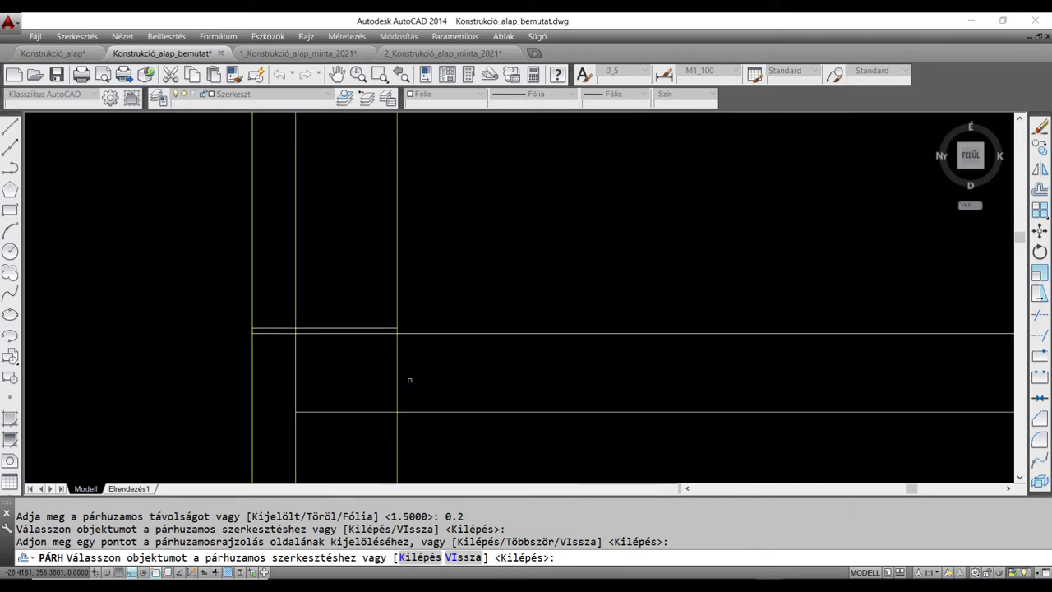
right_click(416, 381)
left_click(444, 387)
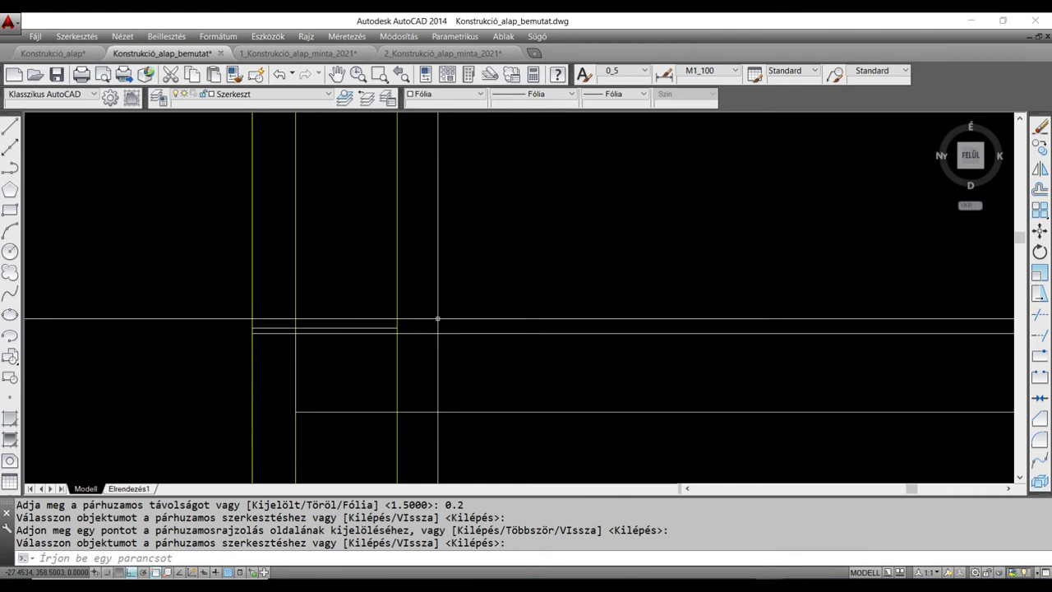
Offset the uppermost line of the left kerb 0.1 units upward for the next layer.
type("P")
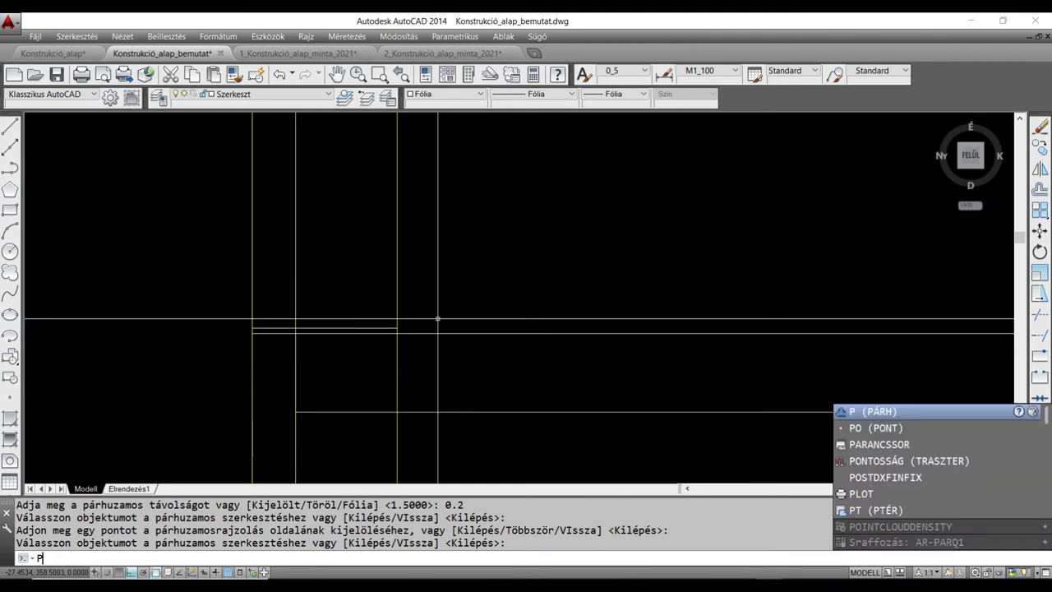
key("Return")
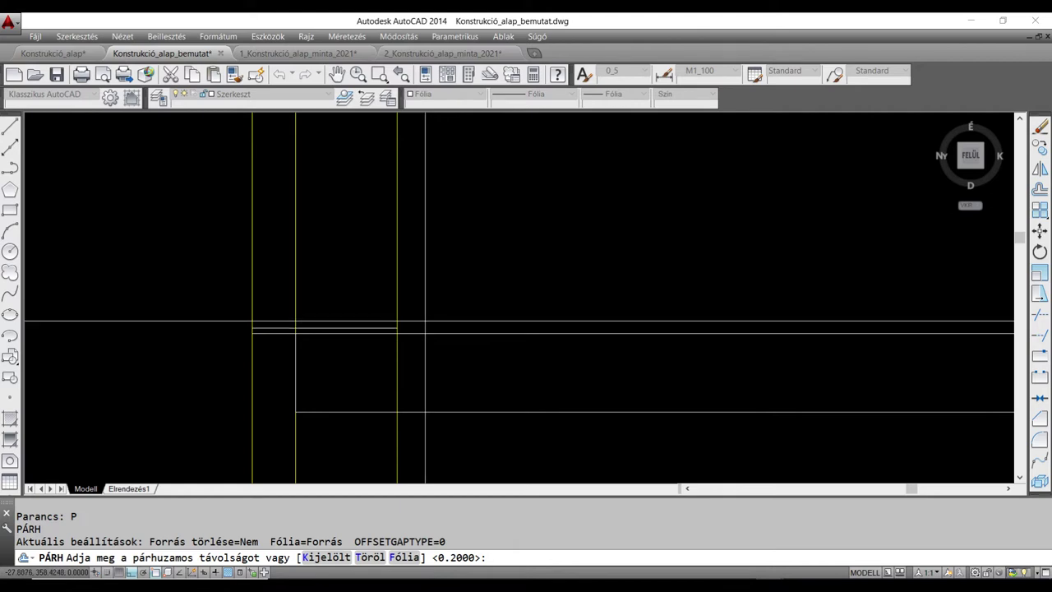
type("0.1")
key("Return")
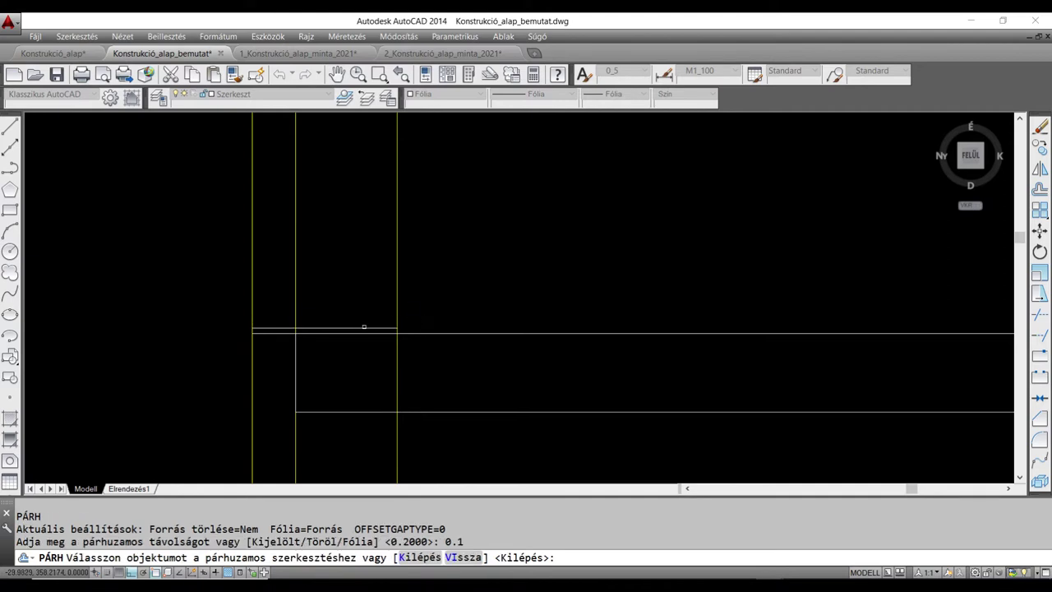
left_click(365, 329)
left_click(364, 309)
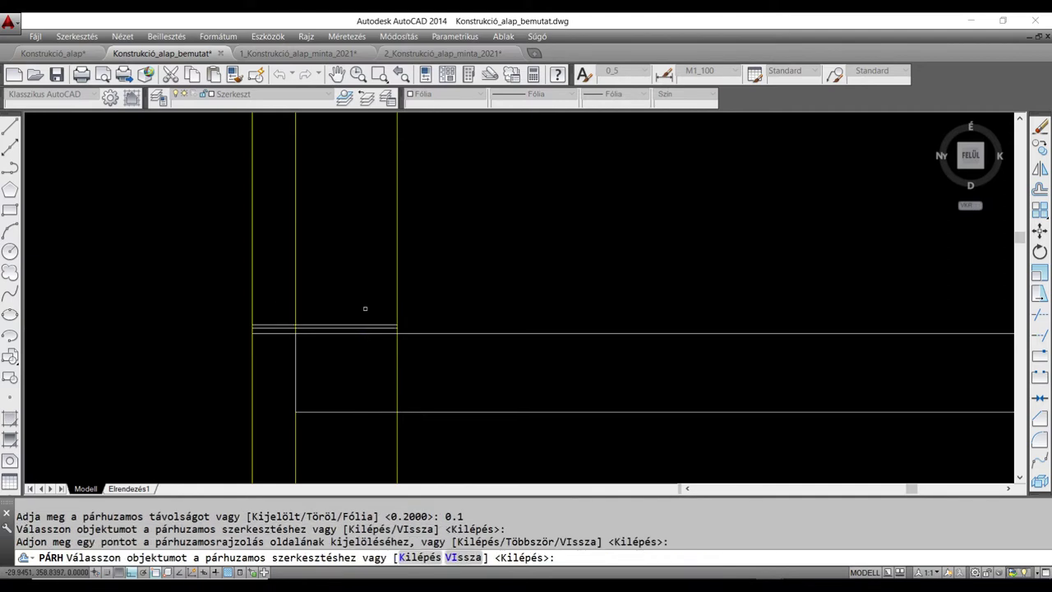
key("Return")
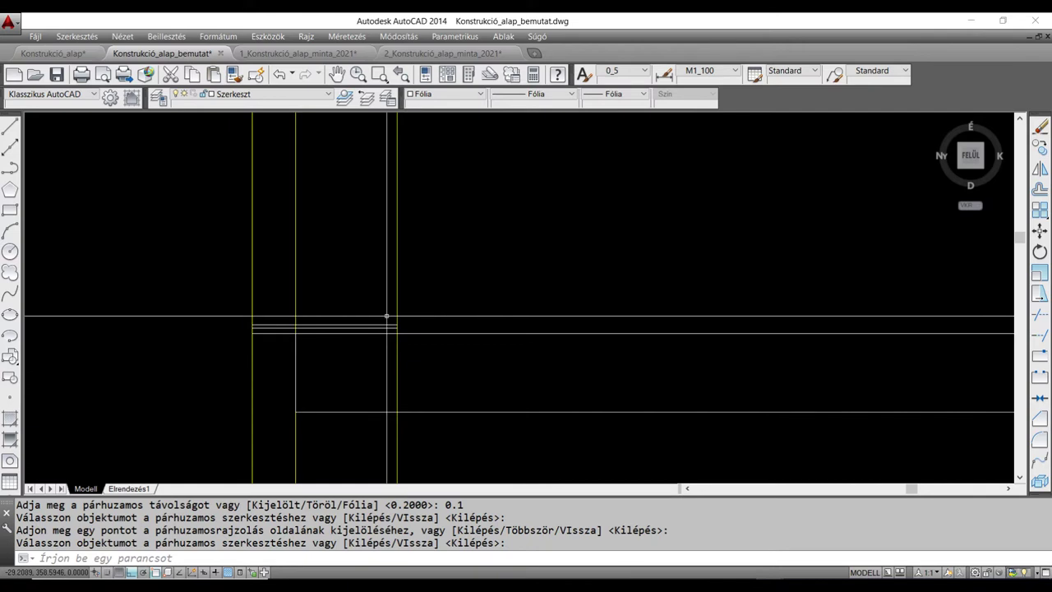
Add another layer line in the left kerb by offsetting its top line 0.4 units upward.
key("Return")
type("0.")
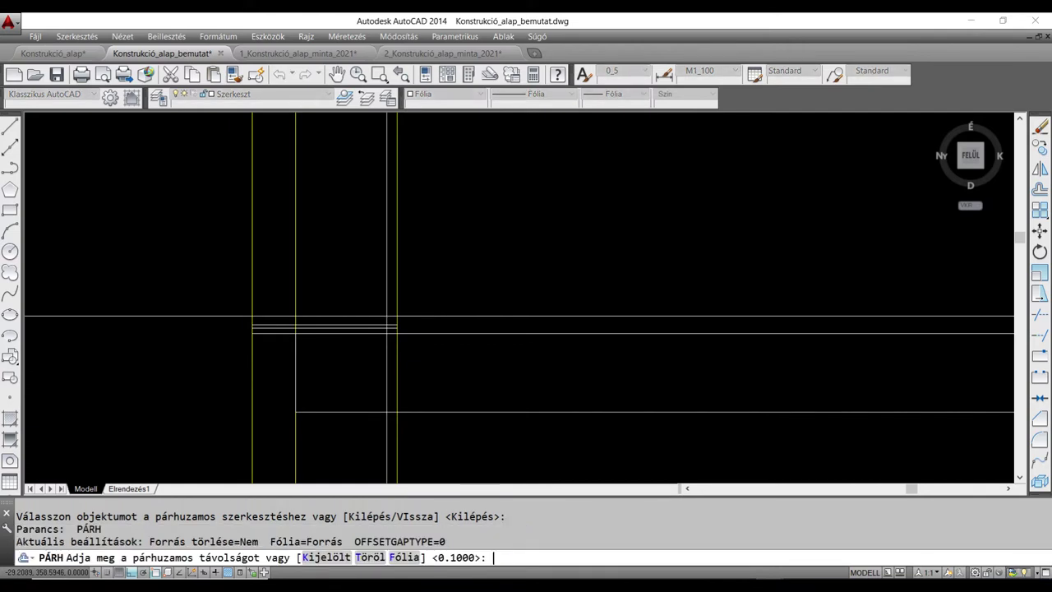
type("4")
key("Return")
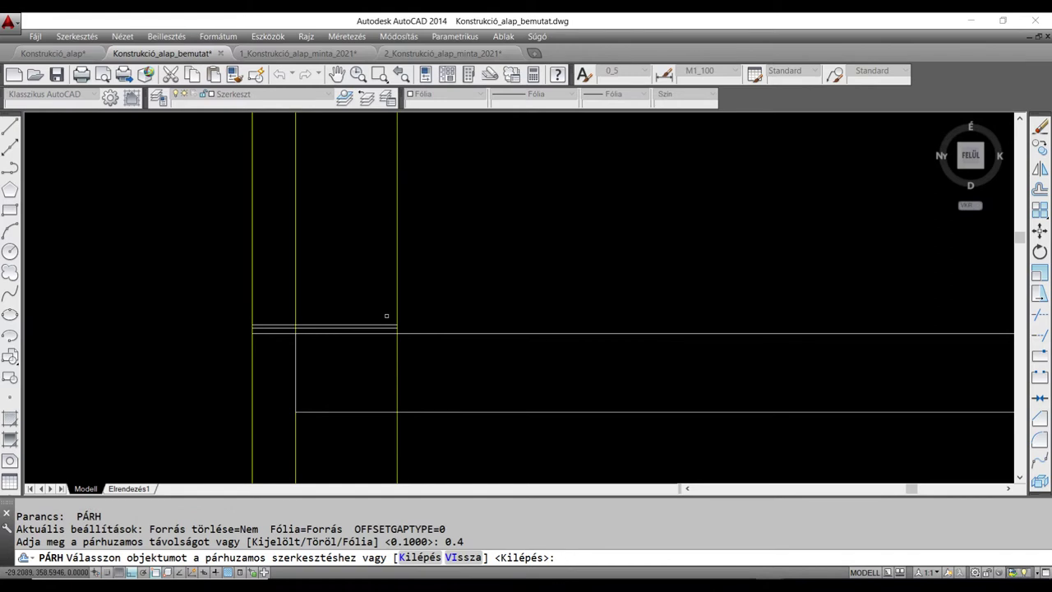
left_click(383, 324)
left_click(373, 299)
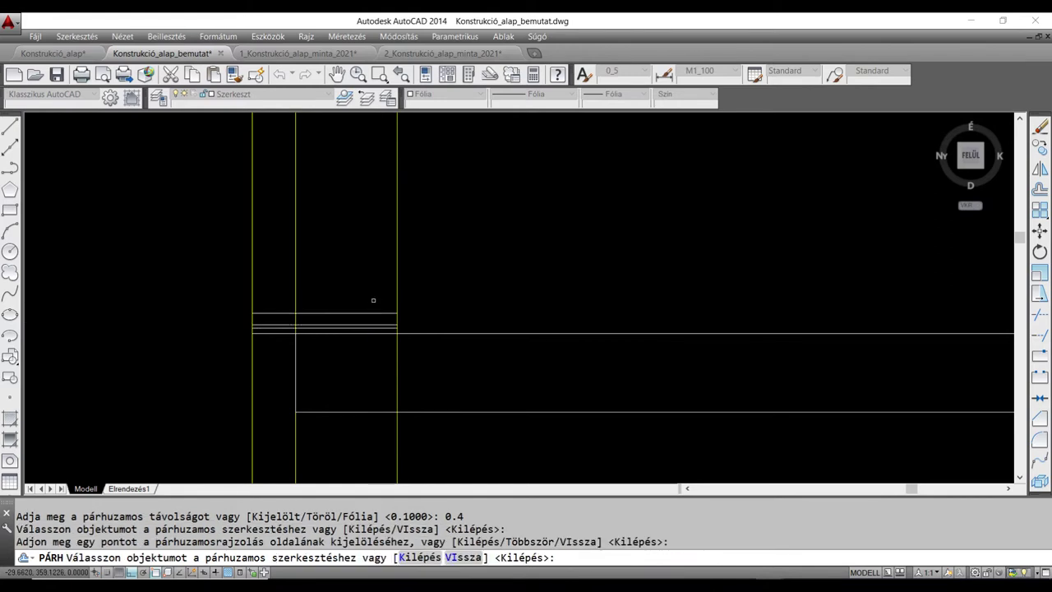
key("Return")
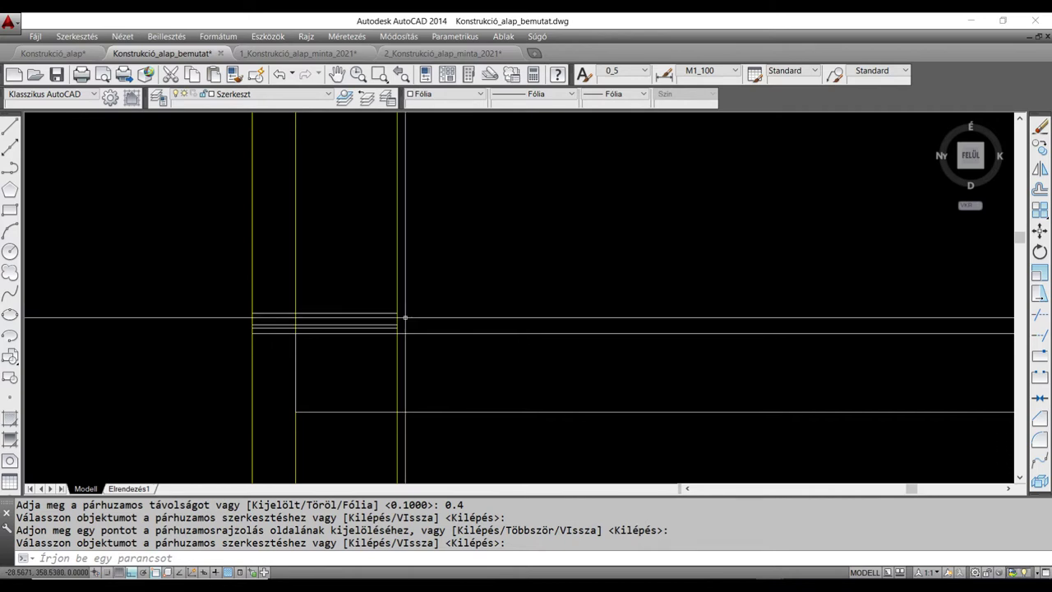
Offset the left kerb's top layer line a further 0.6 units upward.
type("P")
key("Return")
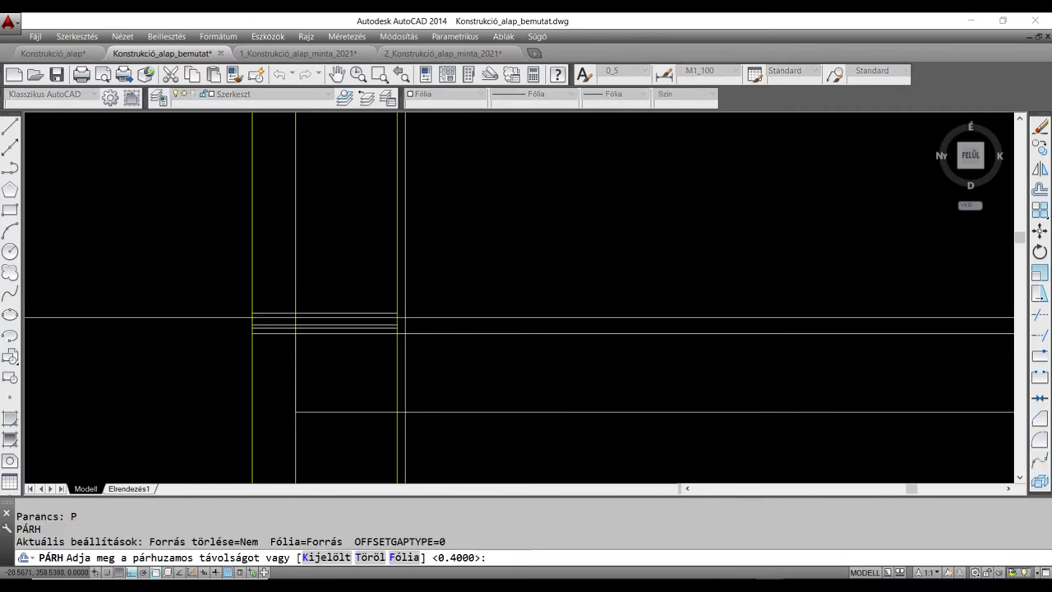
type("0.6")
key("Return")
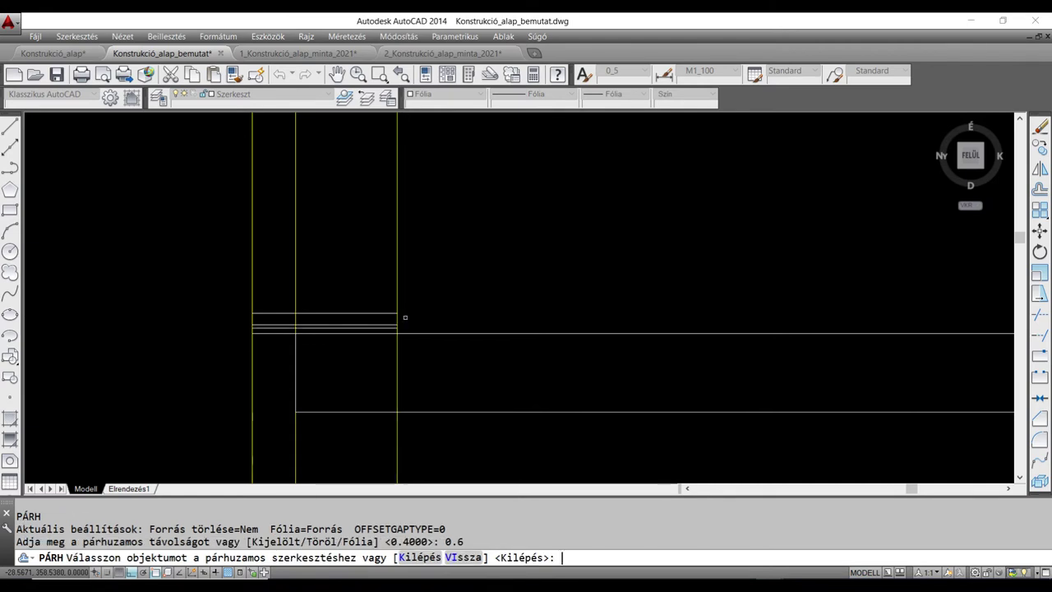
left_click(380, 313)
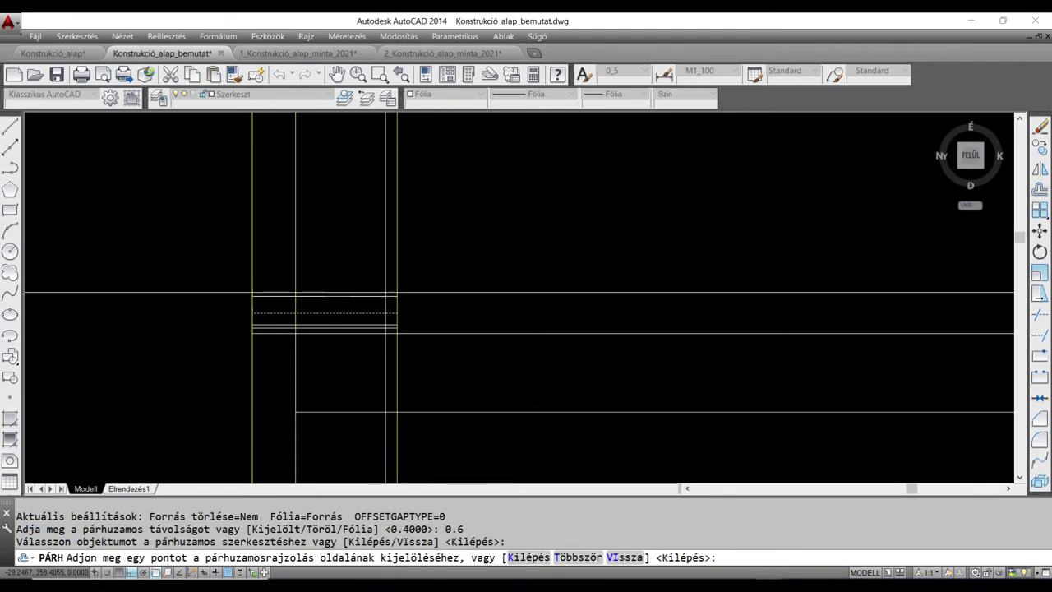
left_click(385, 293)
key("Escape")
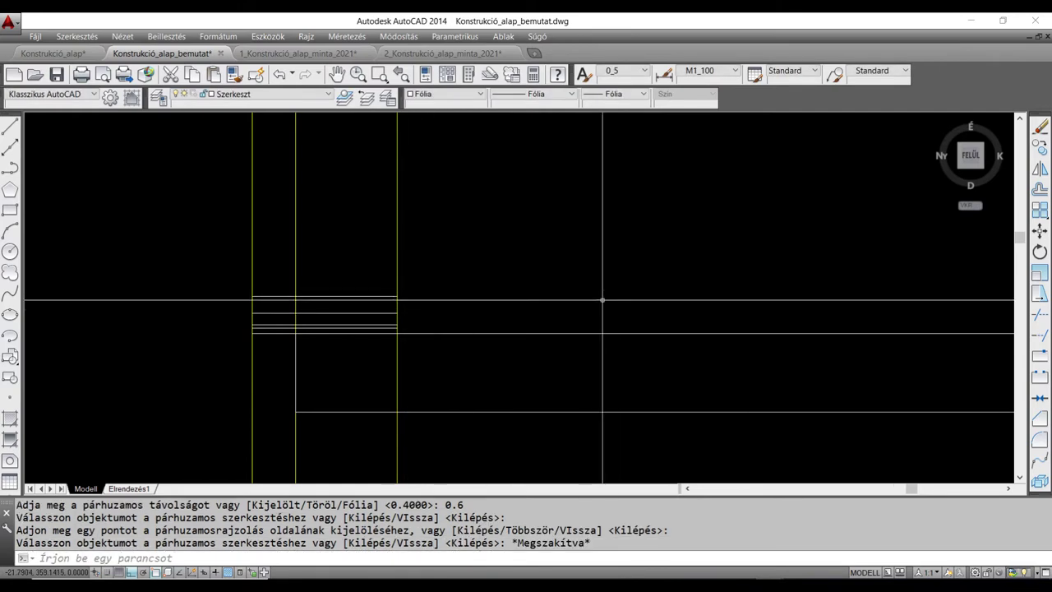
middle_click_drag(486, 302, 439, 298)
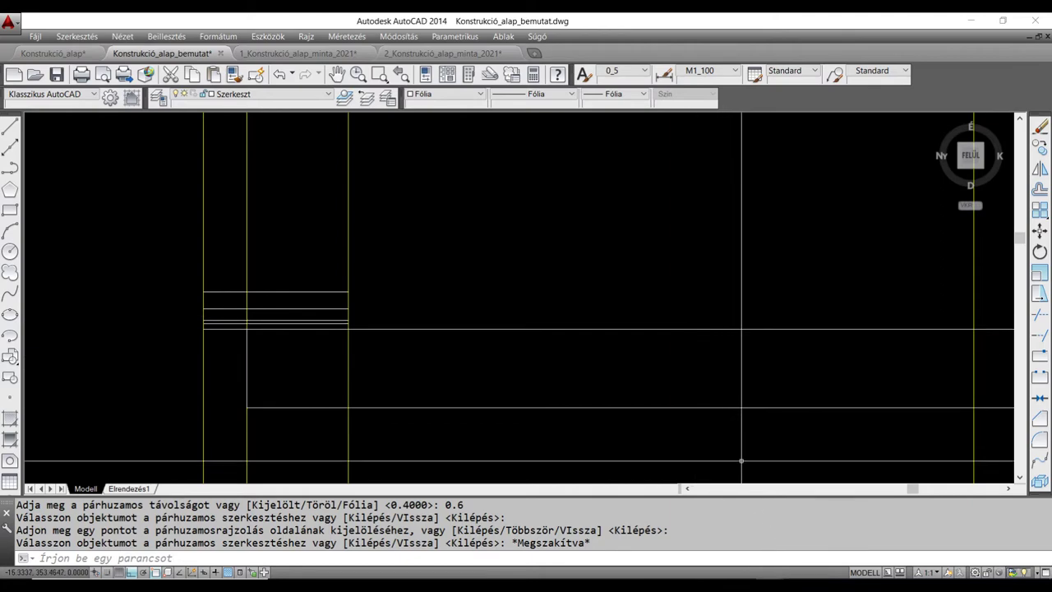
key("alt+Tab")
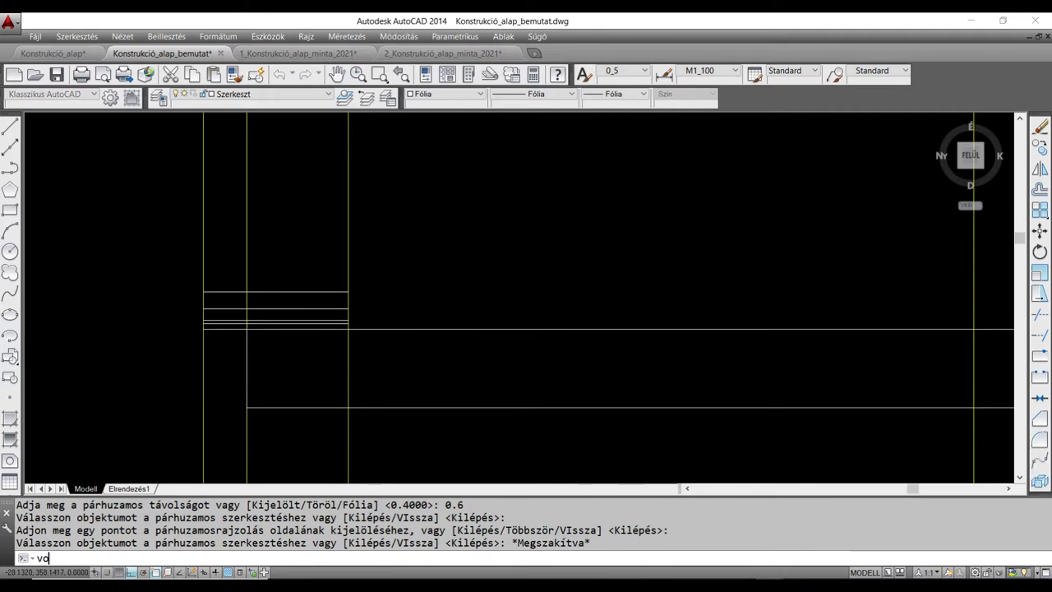
key("Return")
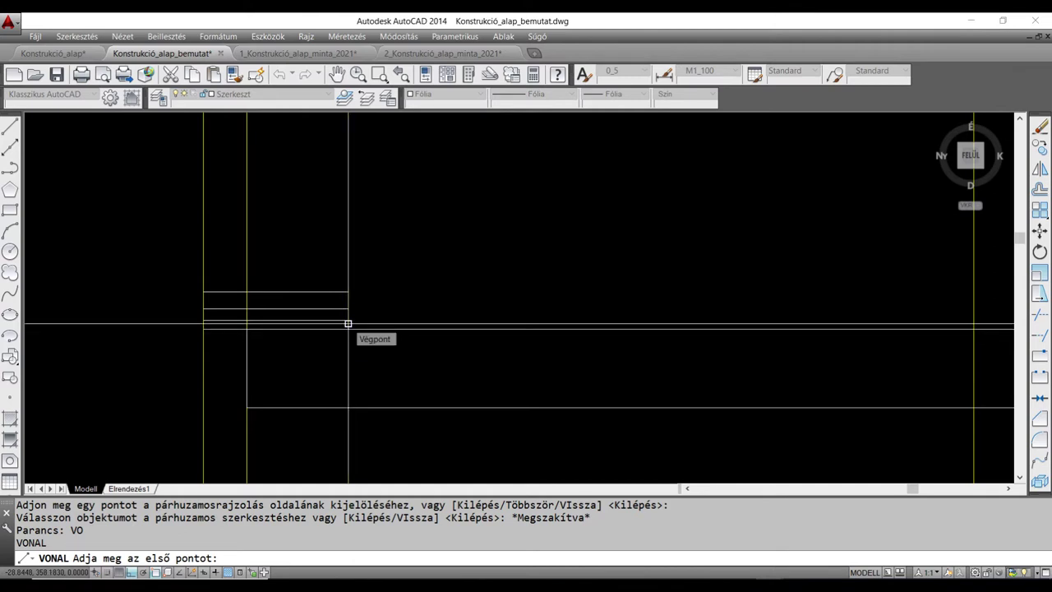
left_click(347, 323)
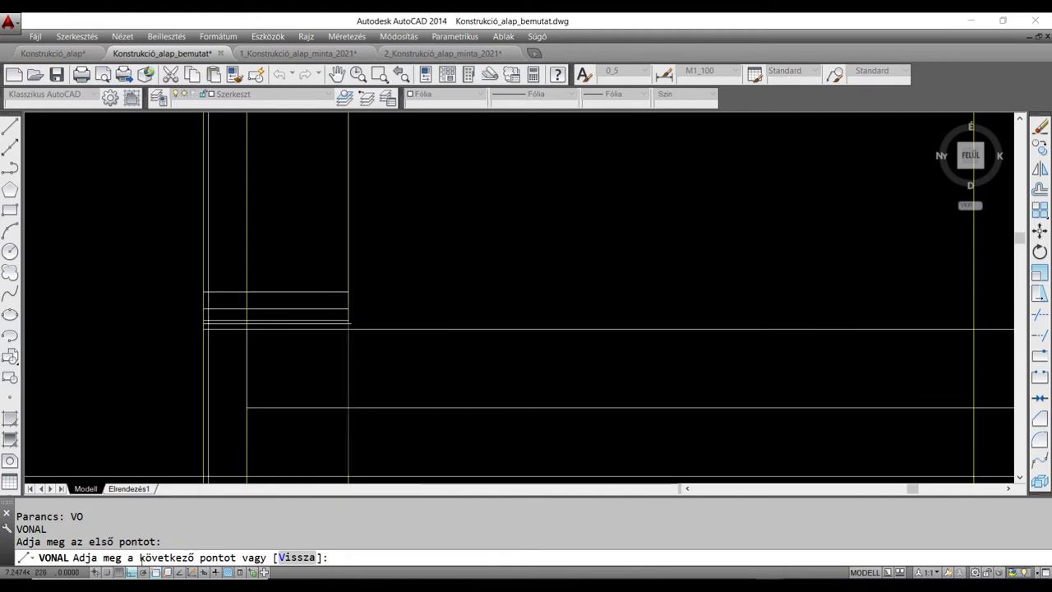
left_click(131, 573)
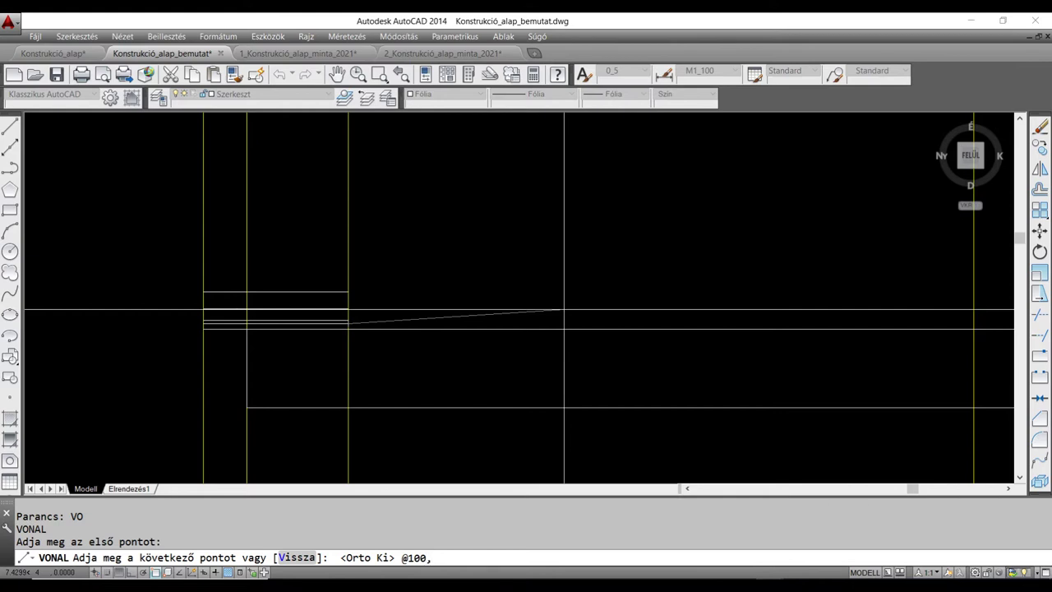
type("1.5")
key("Return")
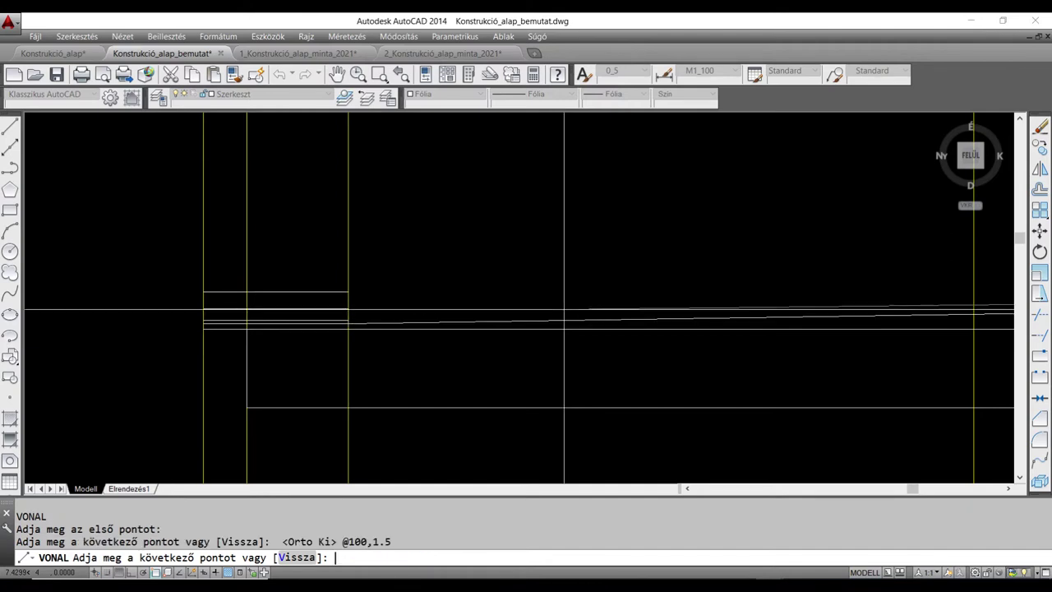
key("Escape")
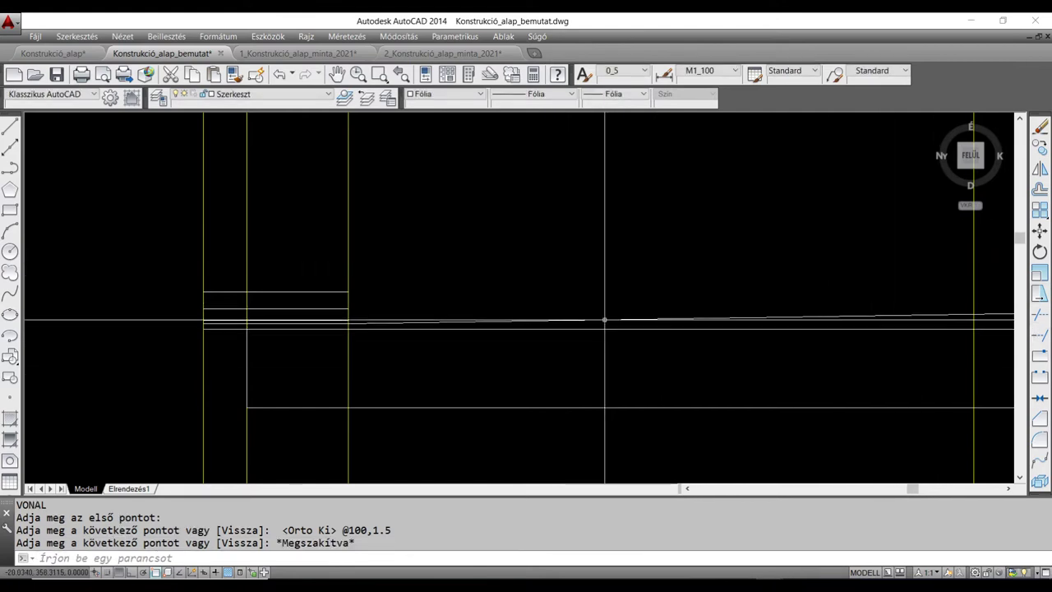
Copy the sloped layer line from its kerb end to the inner end of the second layer line above the slab top.
type("m")
key("Return")
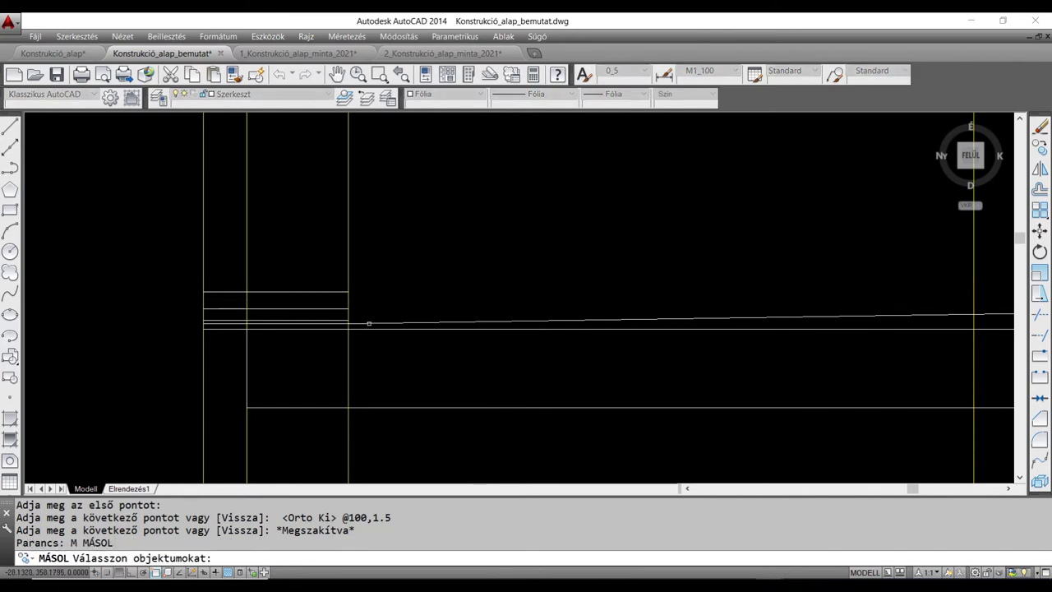
left_click(369, 324)
key("Return")
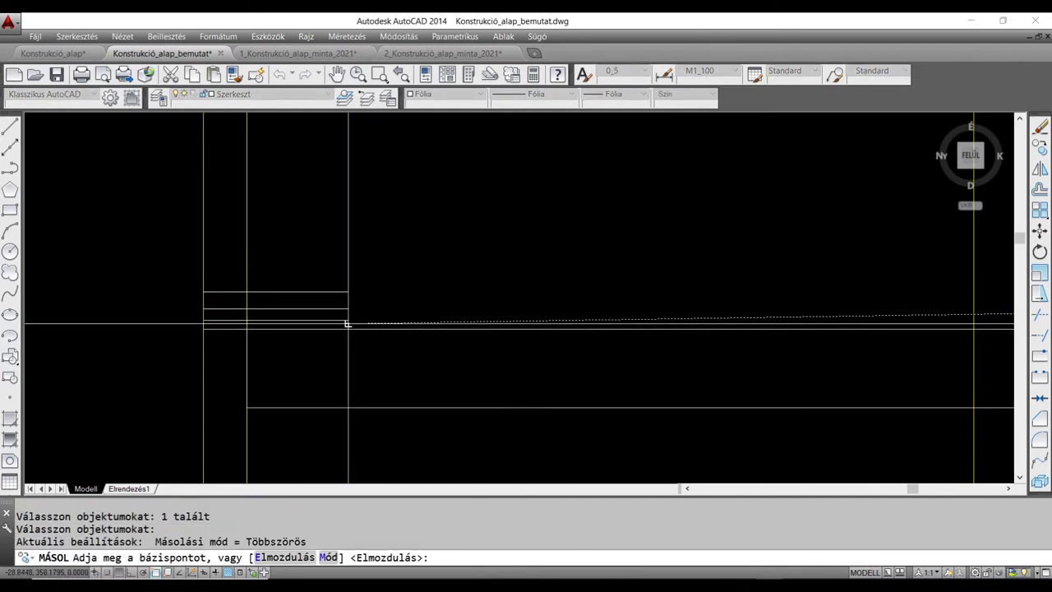
left_click(346, 323)
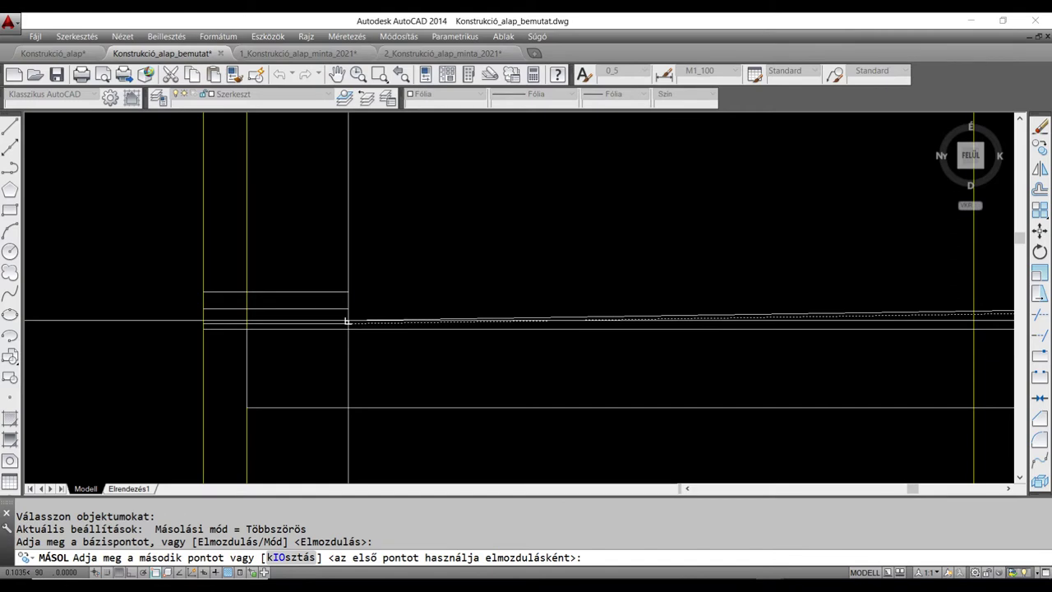
left_click(348, 326)
key("Escape")
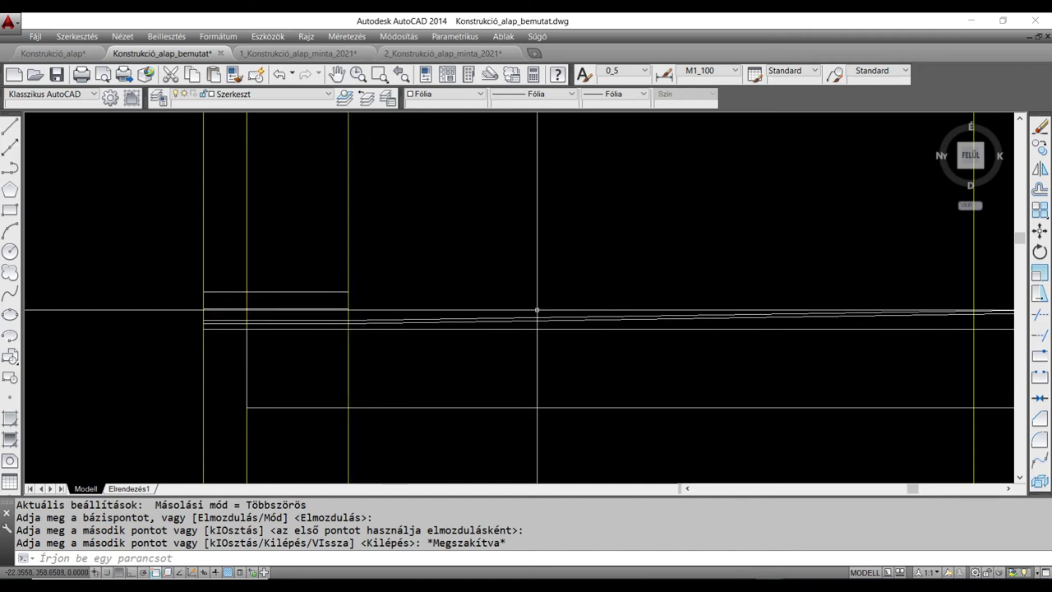
key("Return")
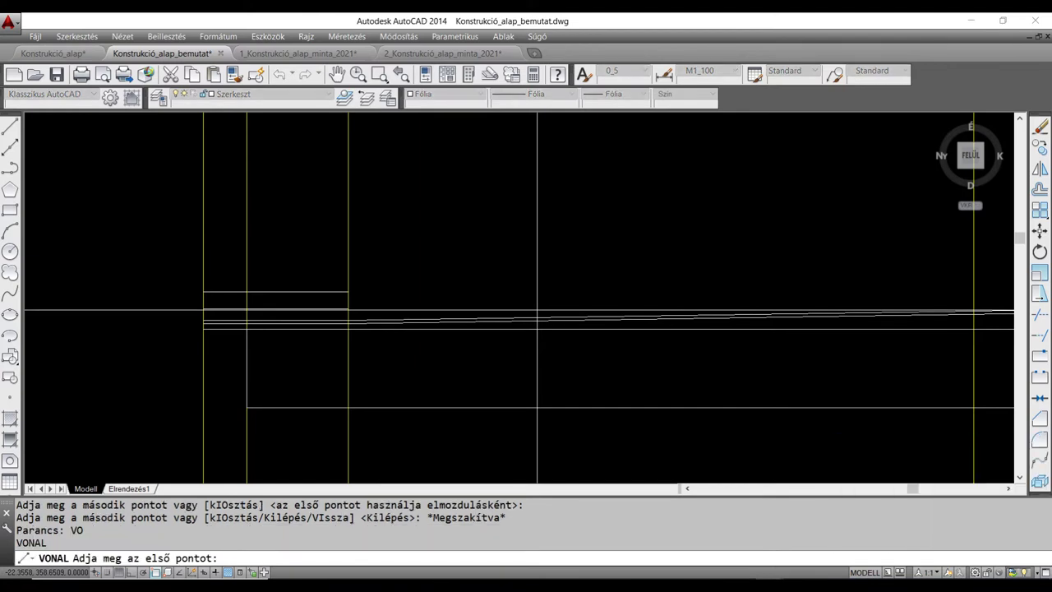
left_click(349, 309)
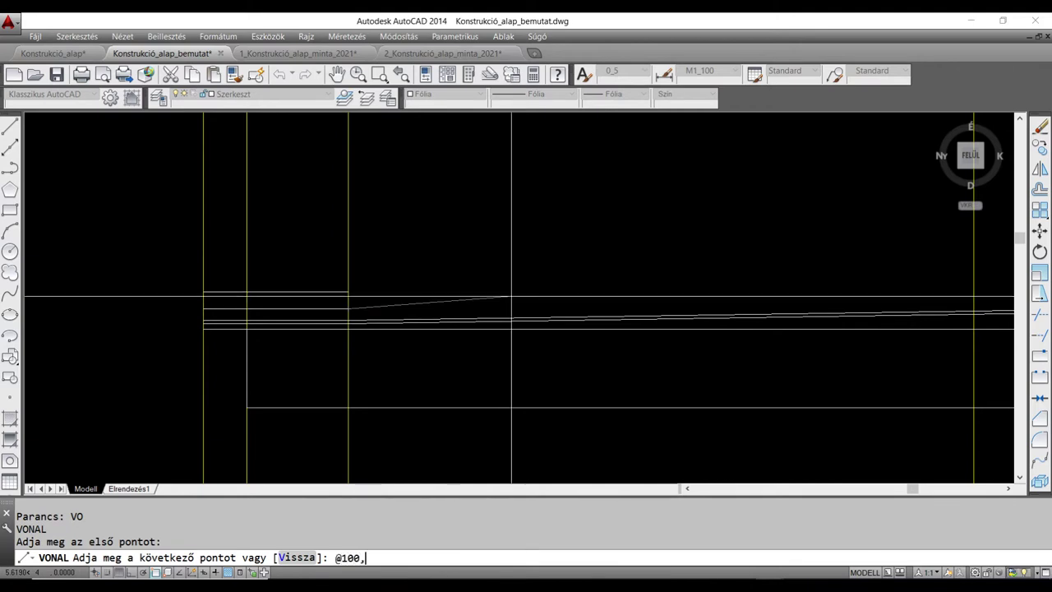
key("Return")
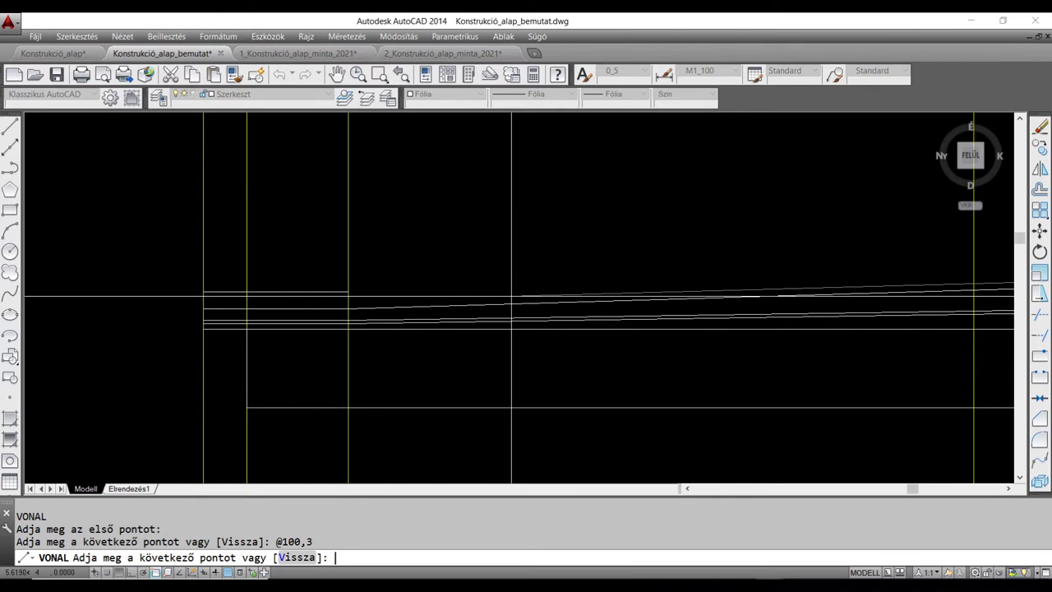
key("Escape")
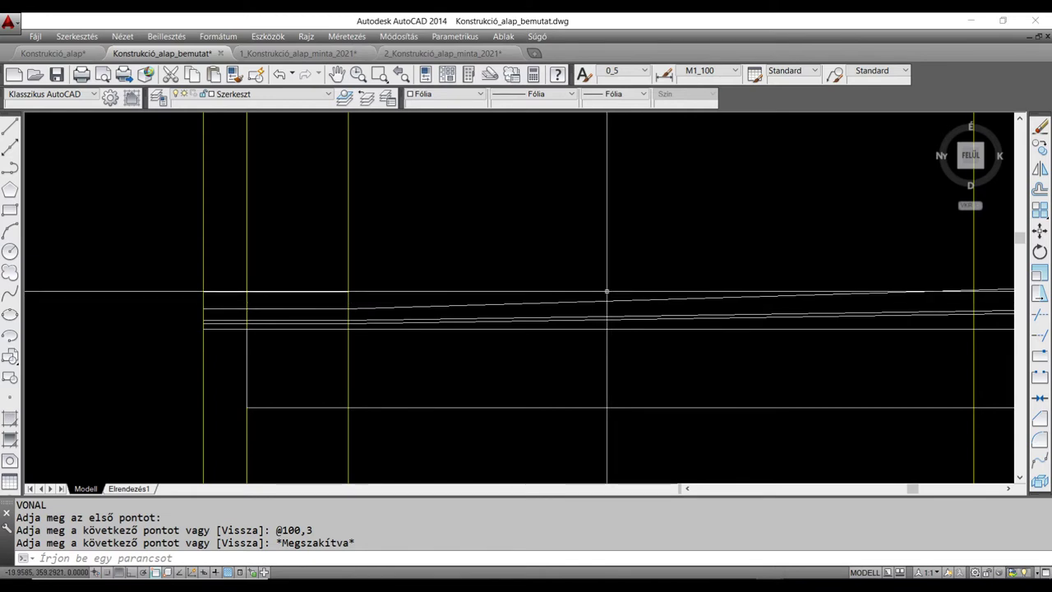
Copy the steeper sloped line from its kerb end up to the inner end of the left kerb's top layer line.
type("m")
key("Return")
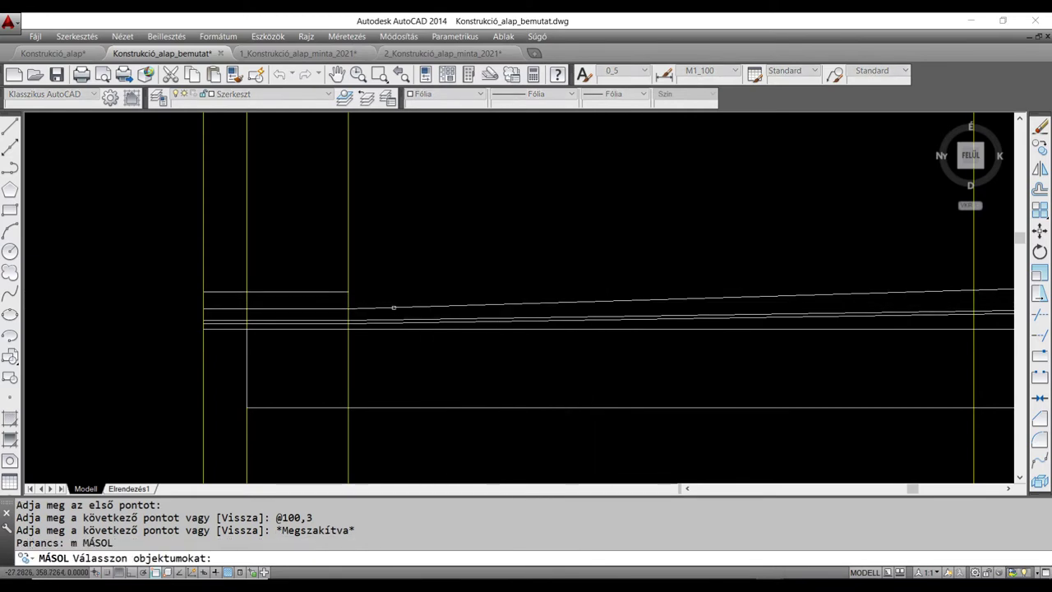
left_click(386, 307)
key("Return")
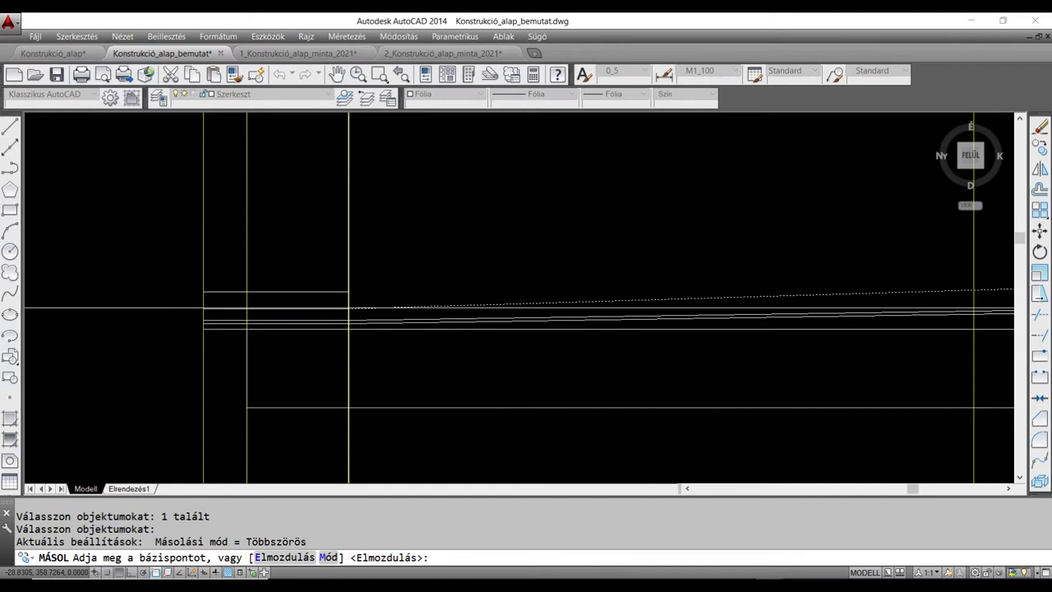
left_click(347, 308)
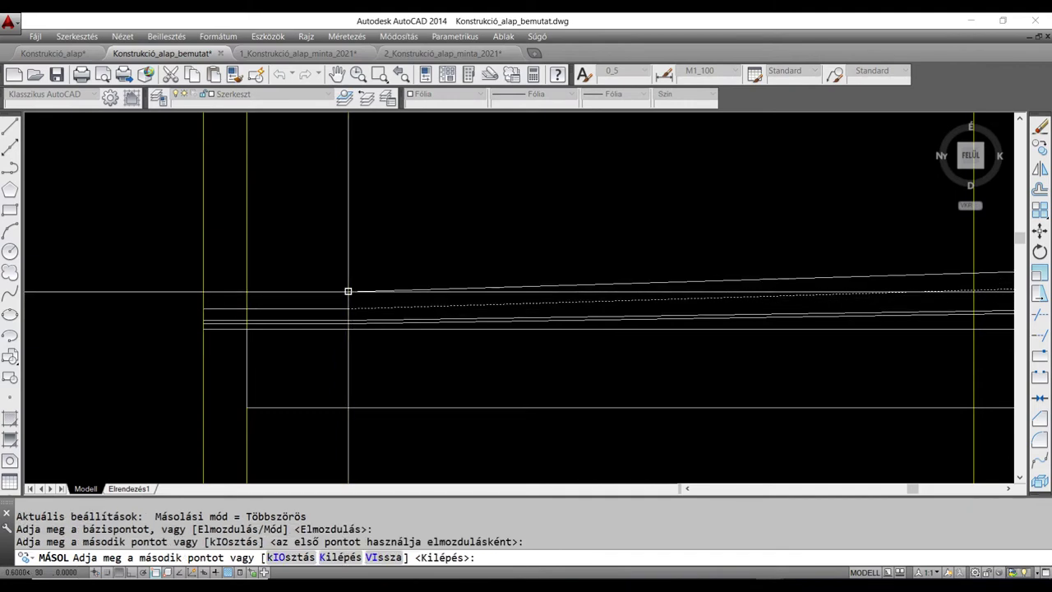
key("Escape")
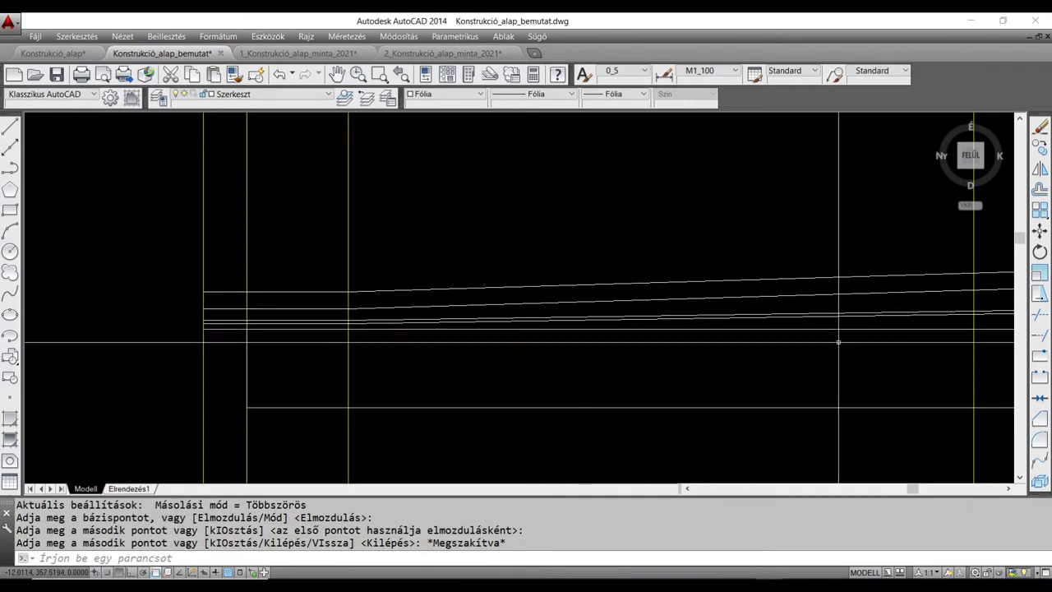
Trim all four sloped layer lines where they extend past the next vertical construction line to the right of the kerb.
middle_click_drag(808, 361, 605, 353)
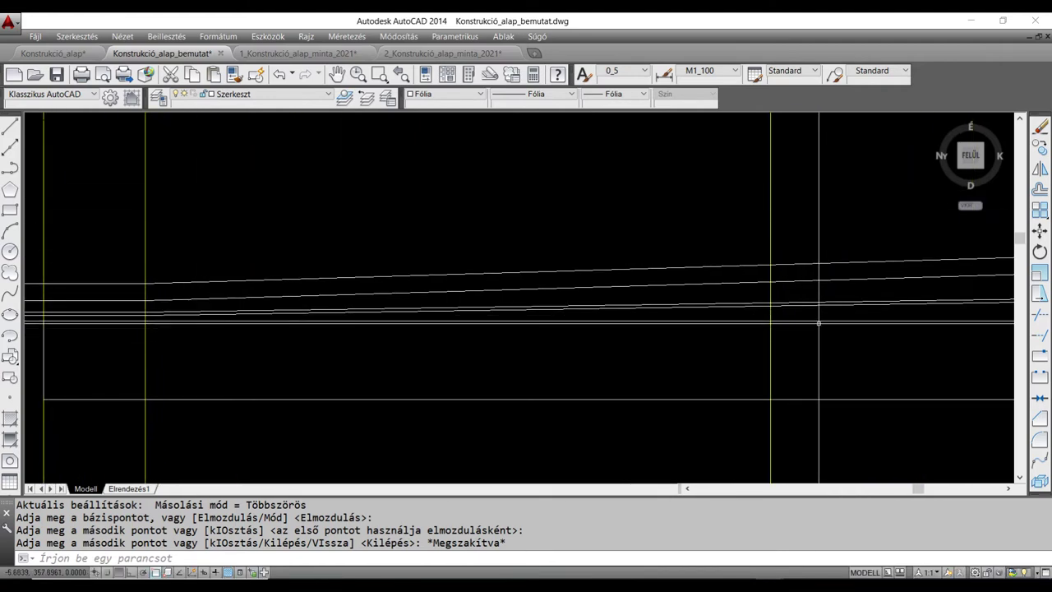
type("me")
key("Return")
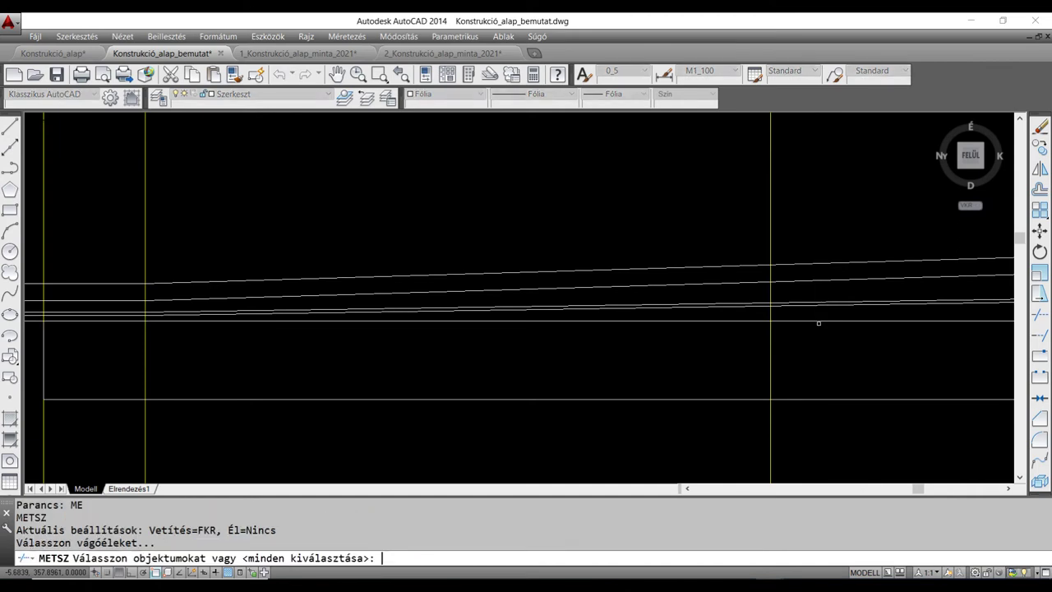
left_click(770, 251)
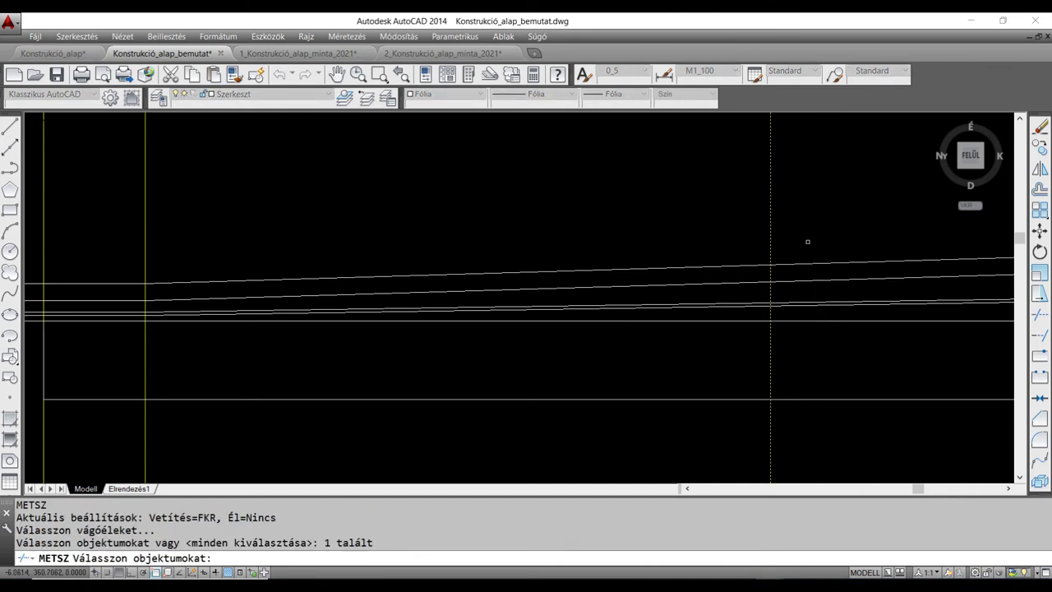
key("Return")
left_click(780, 250)
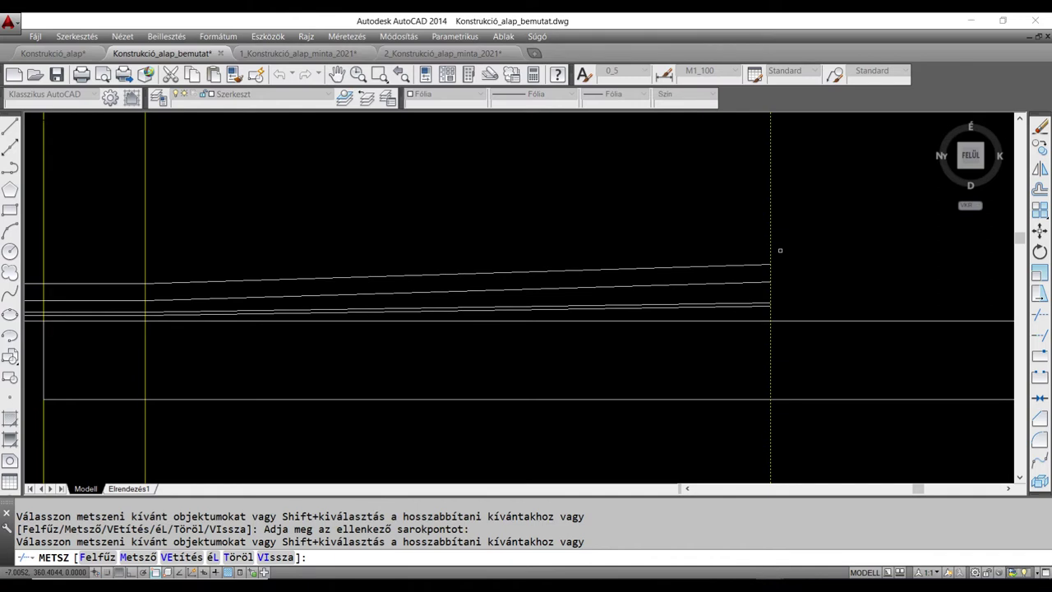
key("Escape")
Offset the left kerb's top layer line 1.8 units upward to form the kerb's top edge.
scroll(446, 353, "down", 2)
mouse_move(446, 353)
middle_mouse_down()
mouse_move(490, 326)
mouse_move(520, 329)
middle_mouse_up()
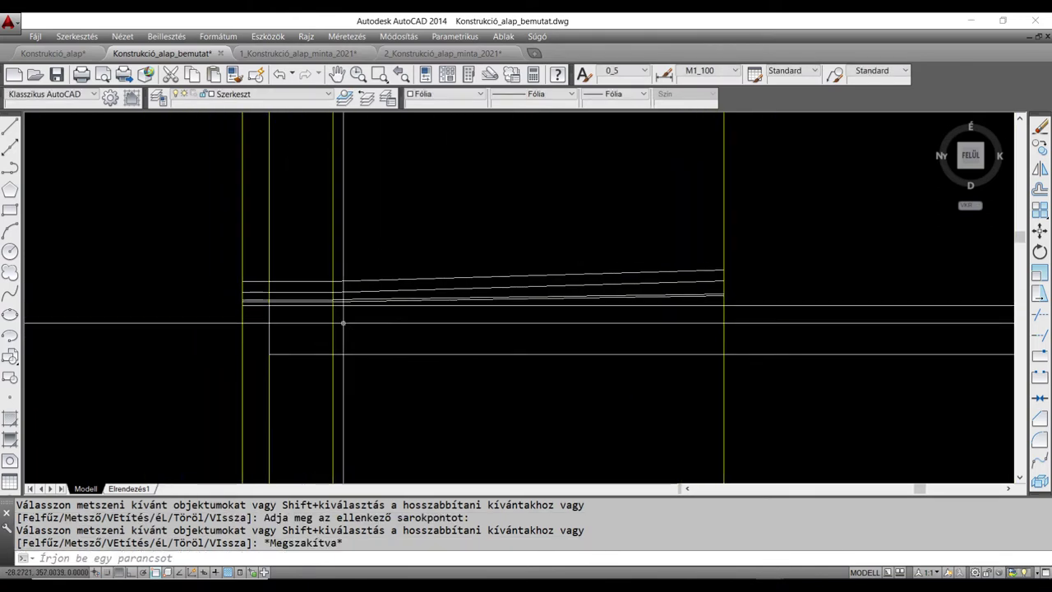
middle_click_drag(348, 350, 351, 392)
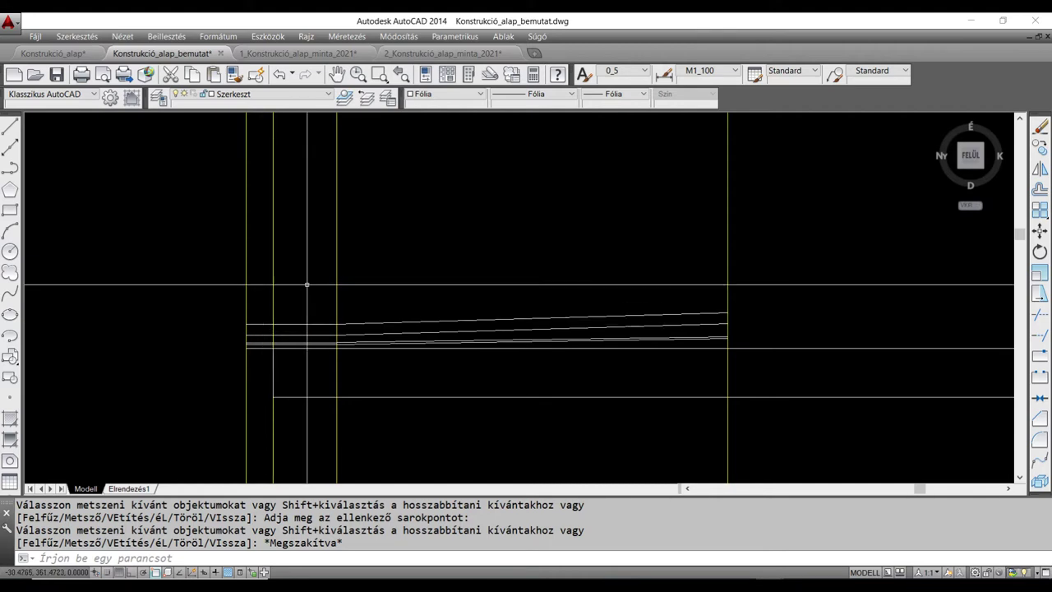
left_click(305, 324)
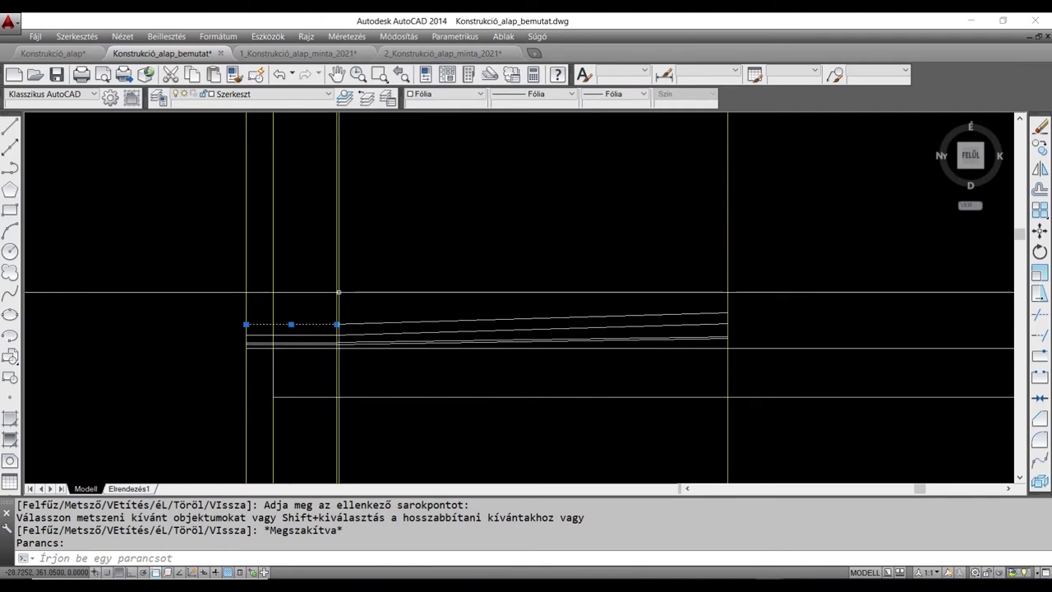
key("Escape")
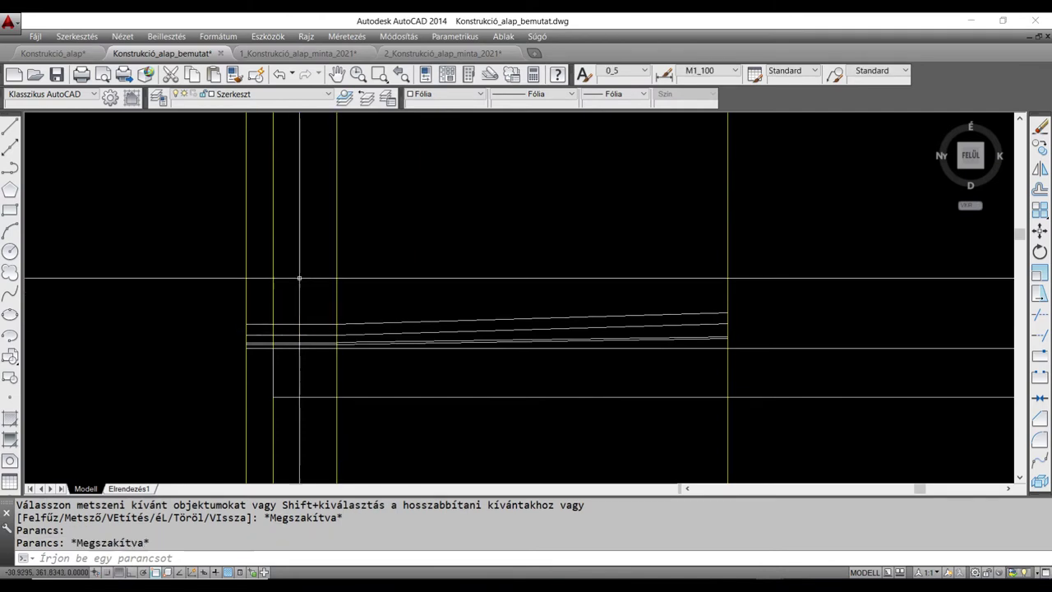
key("Return")
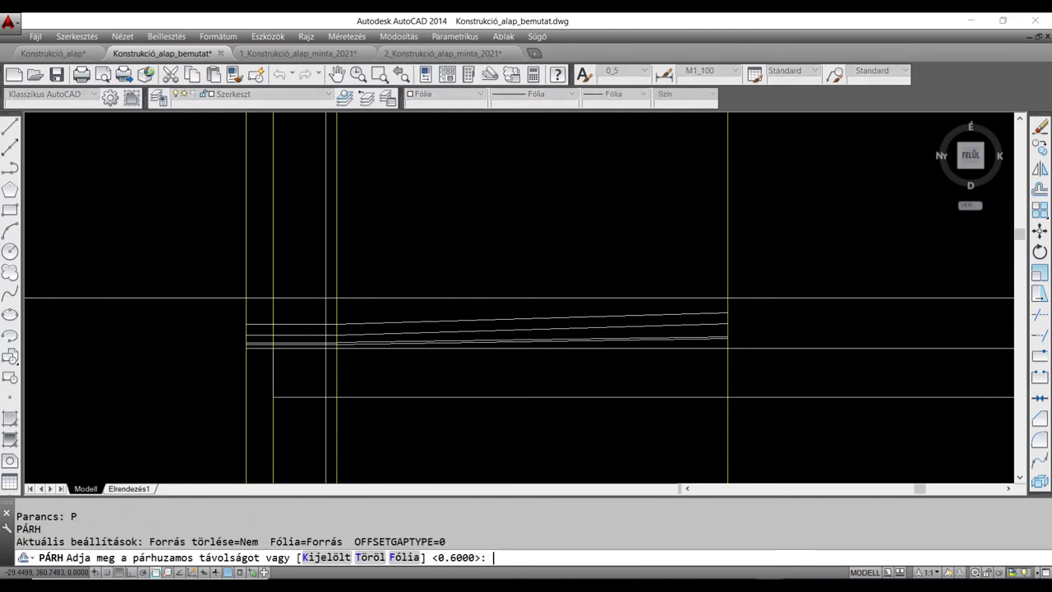
type("1.8")
key("Return")
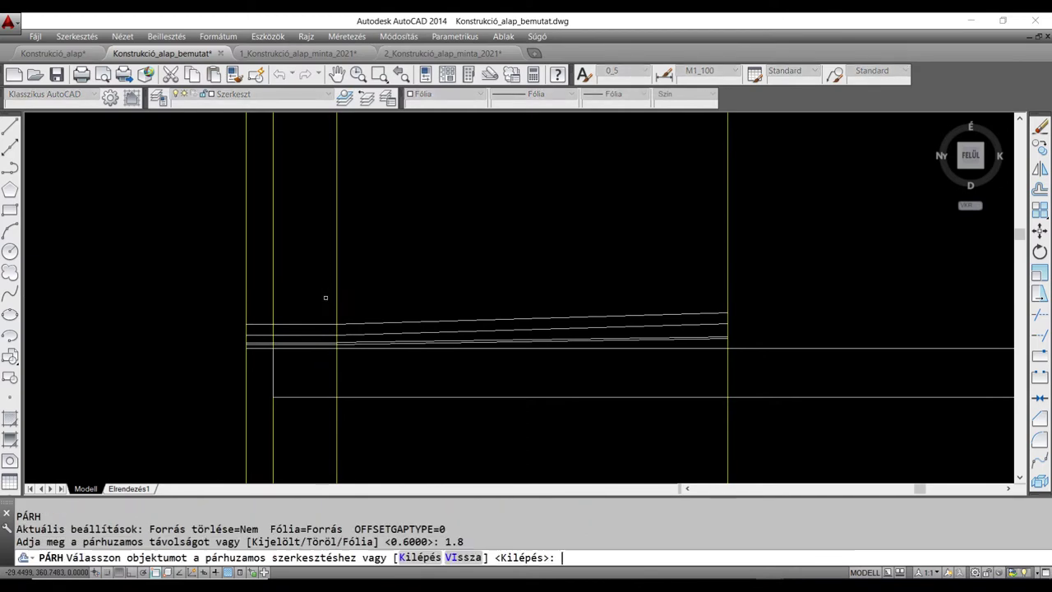
left_click(315, 324)
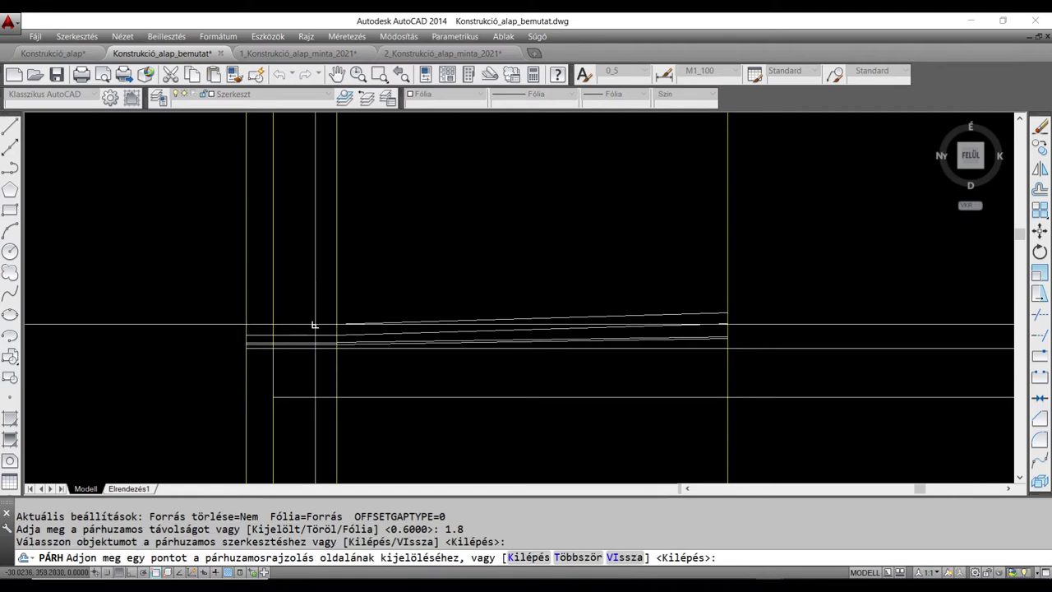
left_click(324, 276)
key("Escape")
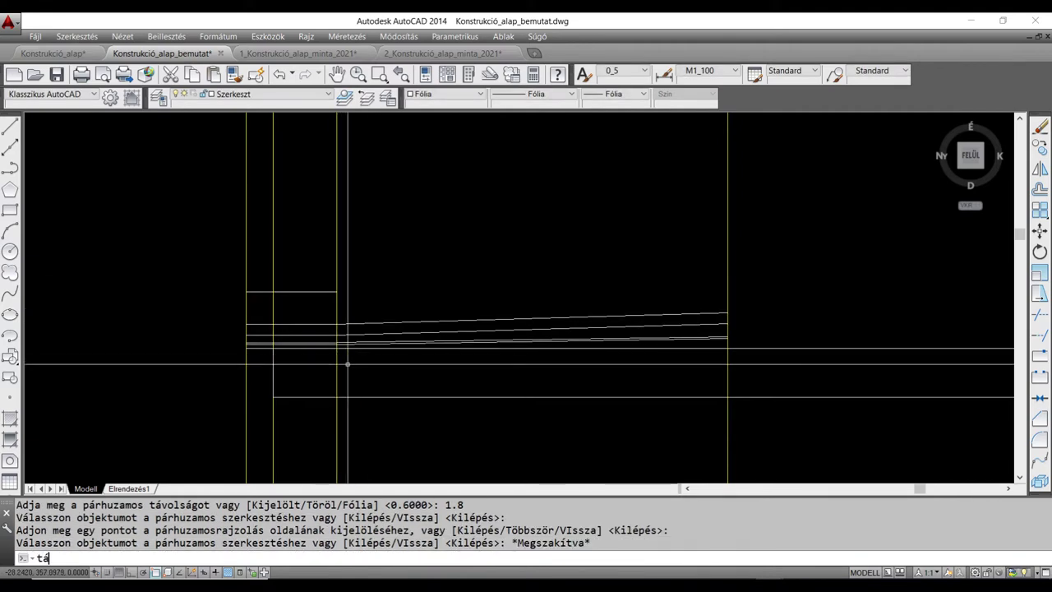
Measure the vertical distance from the slab top to the kerb's top edge along the kerb's inner side.
type("tá")
key("Return")
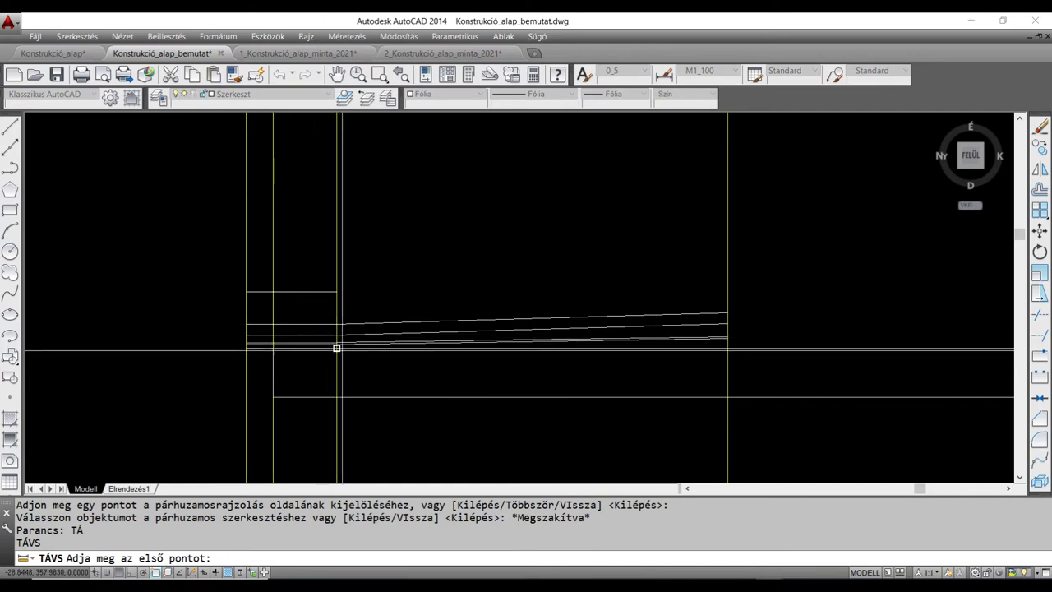
left_click(336, 348)
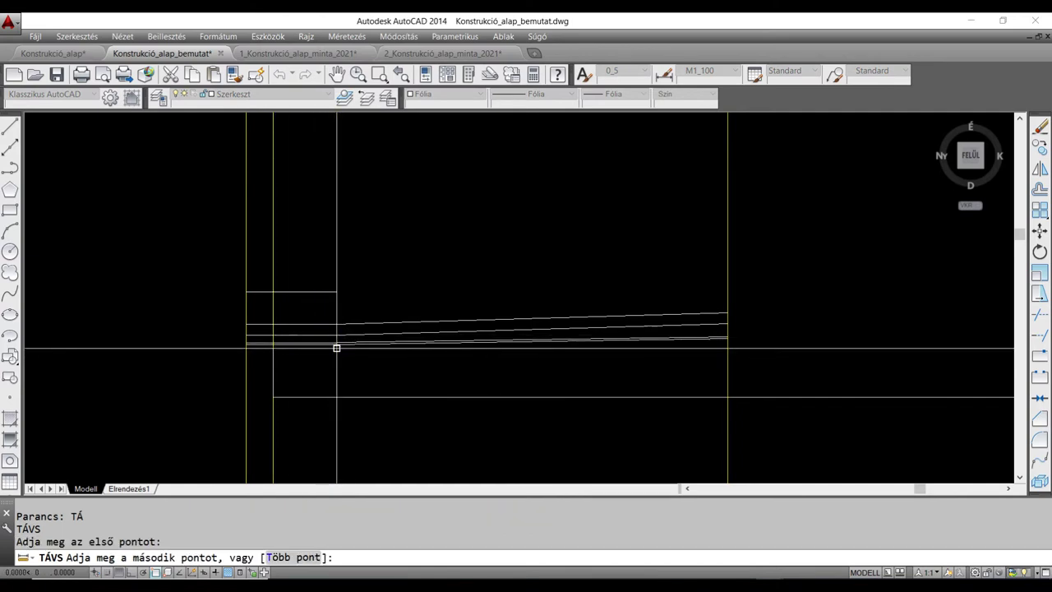
left_click(336, 292)
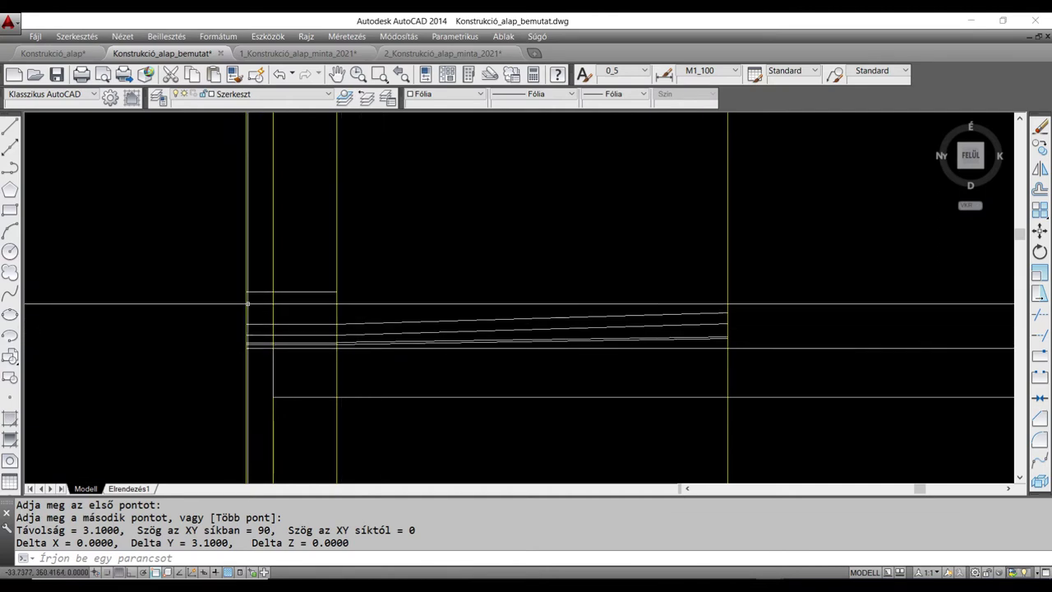
Draw the left kerb's outer and inner vertical edges as lines from its top edge down to the slab top.
type("O")
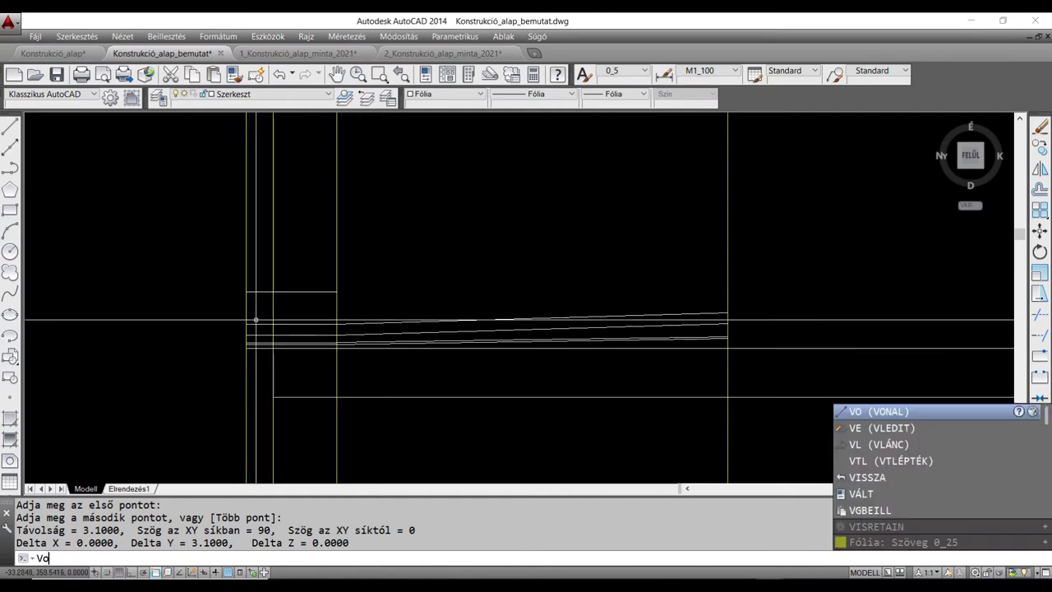
key("Return")
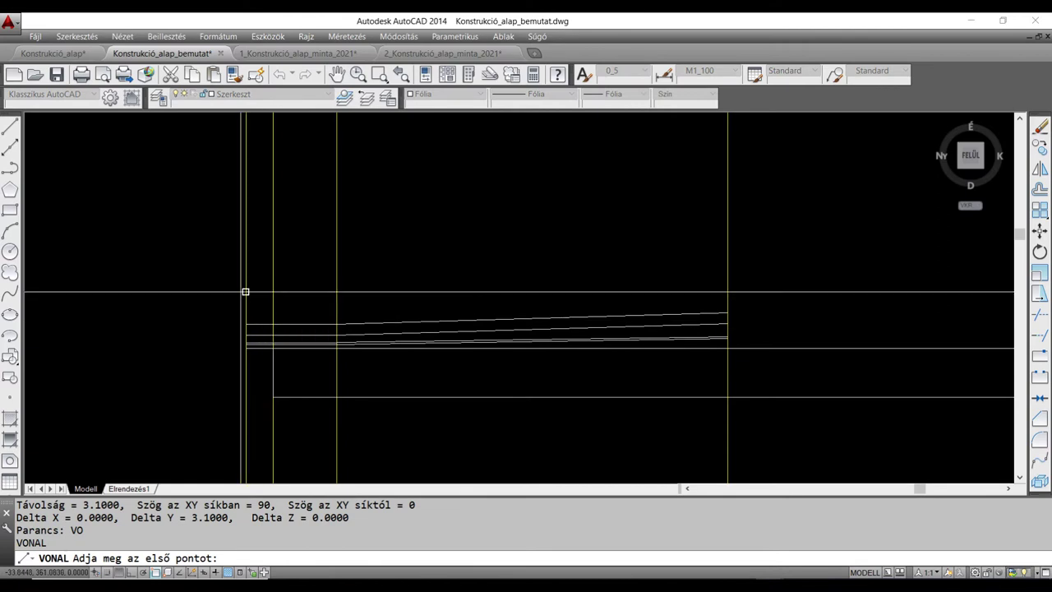
left_click(245, 292)
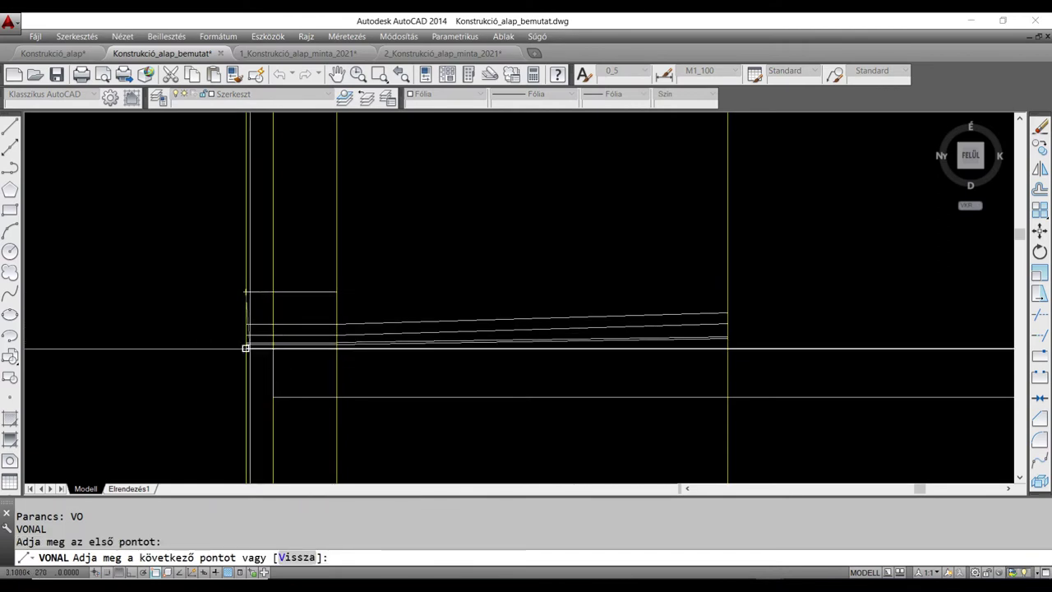
left_click(245, 348)
key("Return")
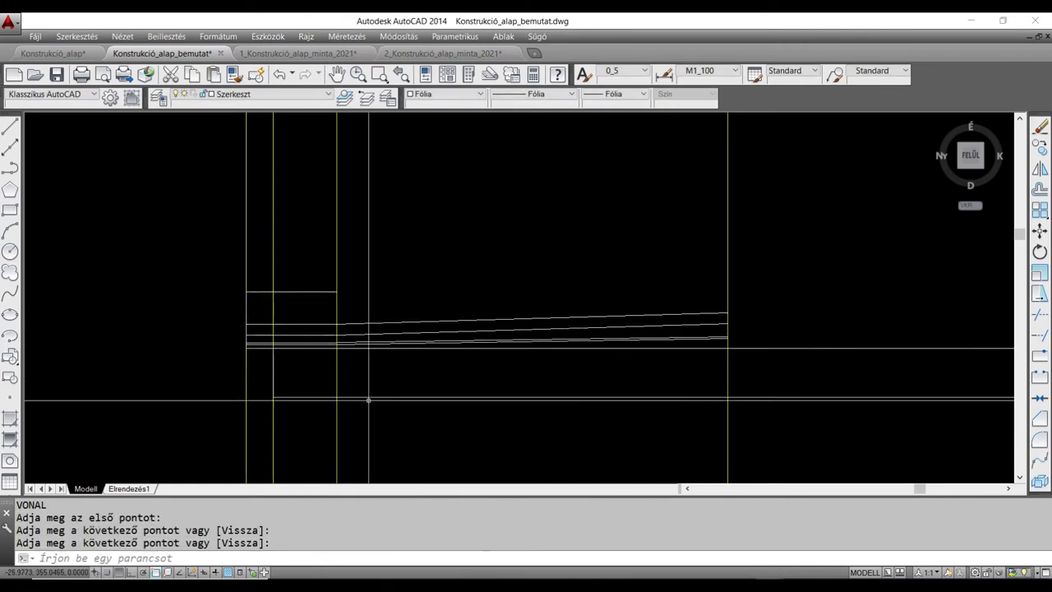
key("Return")
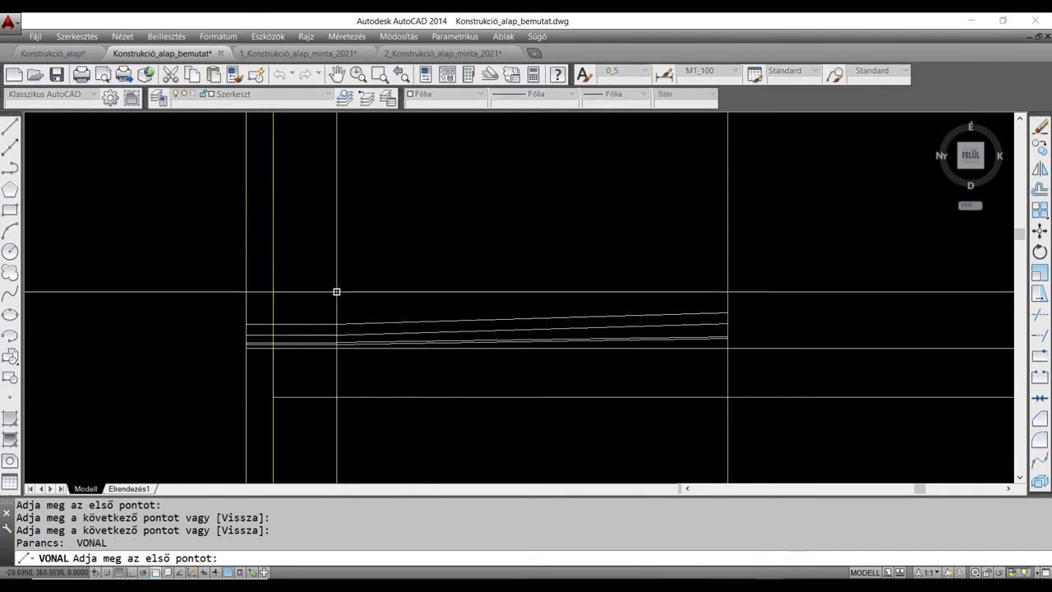
left_click(336, 291)
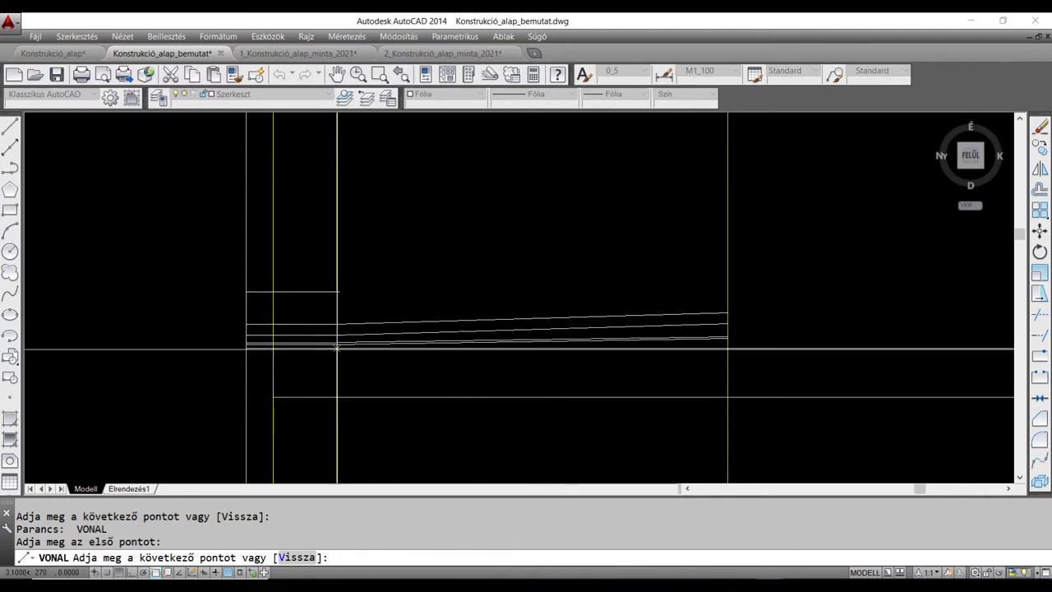
left_click(336, 349)
key("Escape")
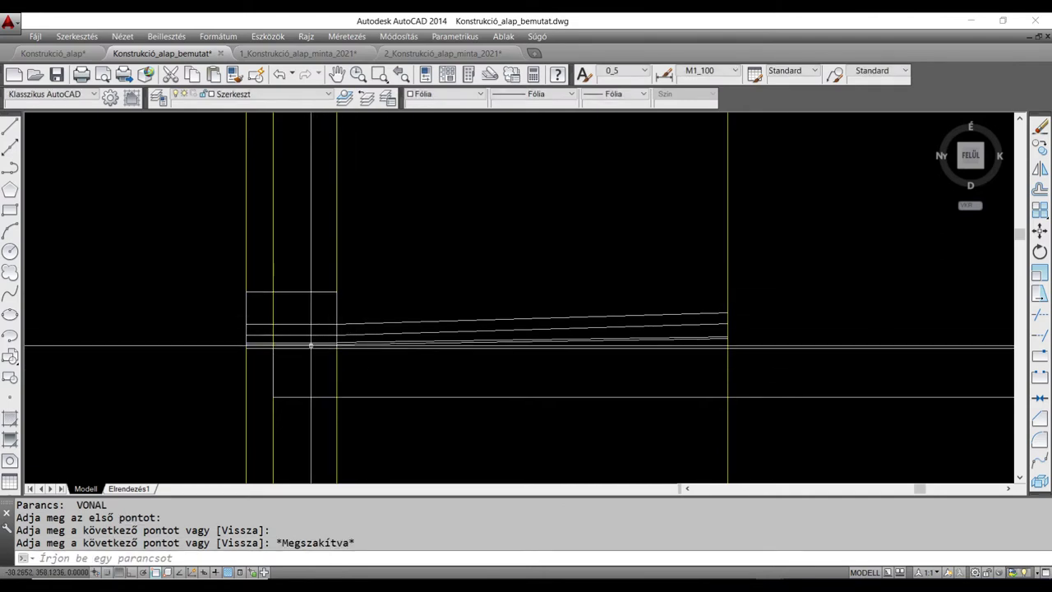
scroll(310, 346, "up", 3)
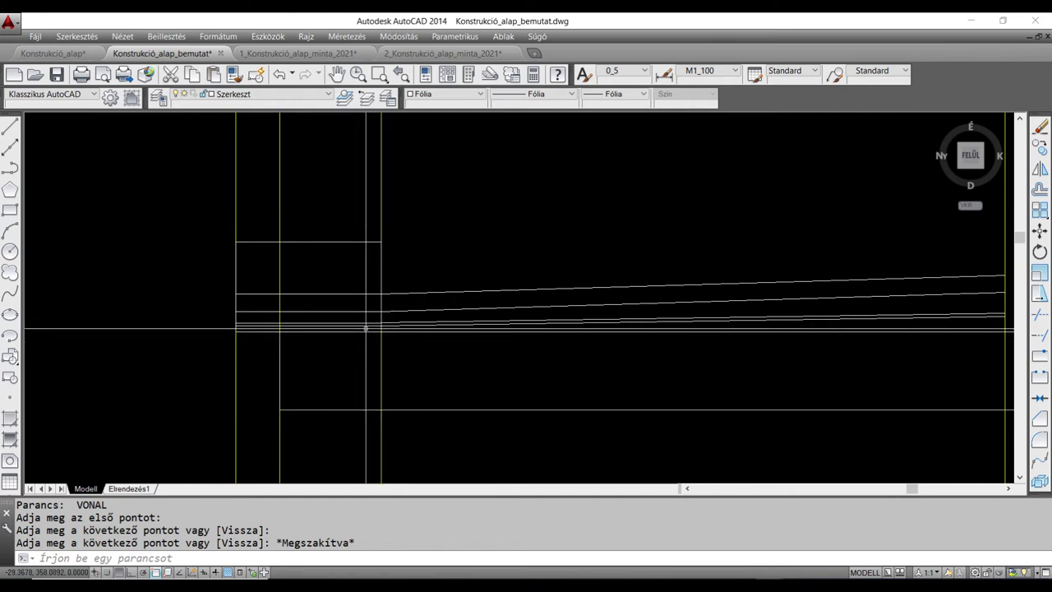
Erase the four horizontal layer lines inside the left kerb, between its top edge and the slab top.
left_click(366, 322)
left_click(355, 291)
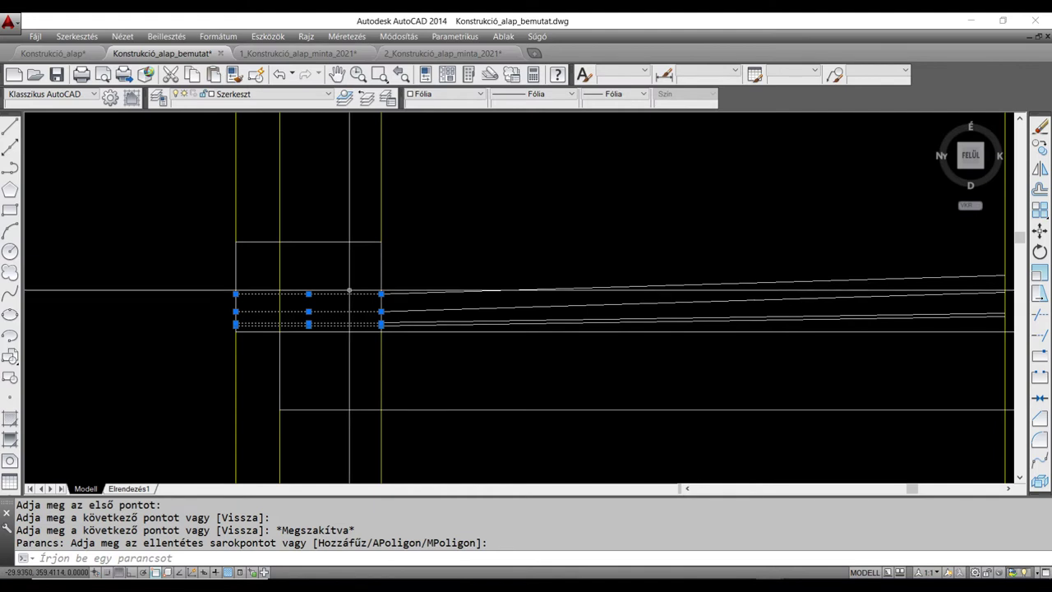
key("Delete")
scroll(461, 380, "down", 2)
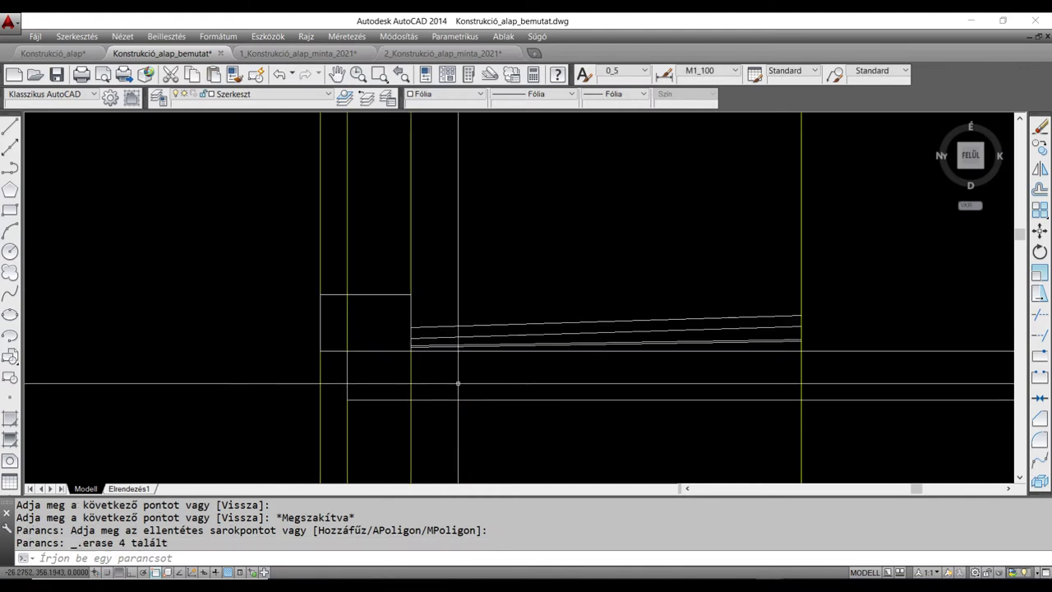
middle_click_drag(457, 383, 359, 376)
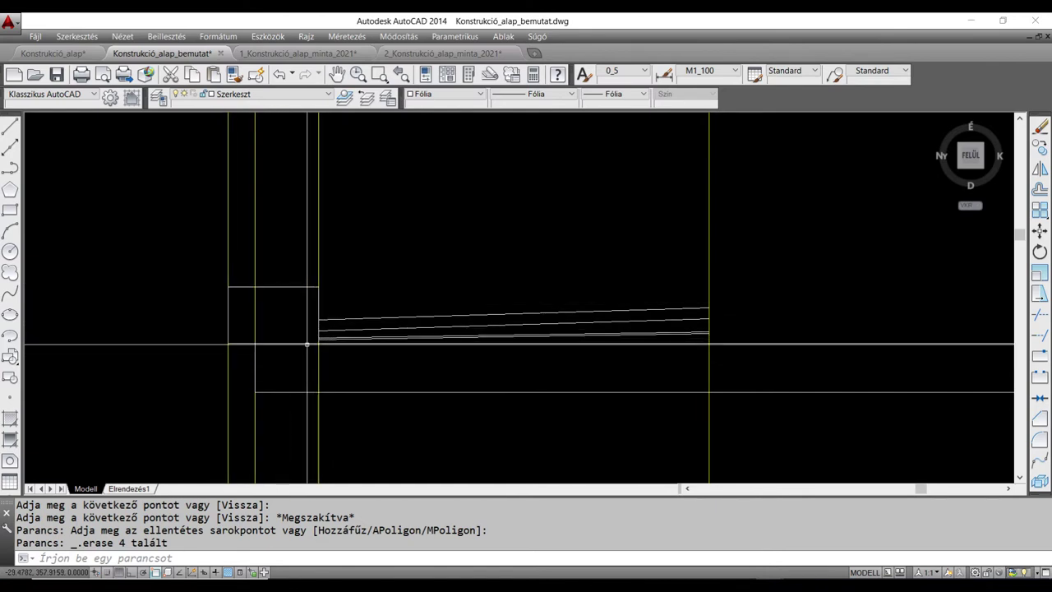
left_click(265, 343)
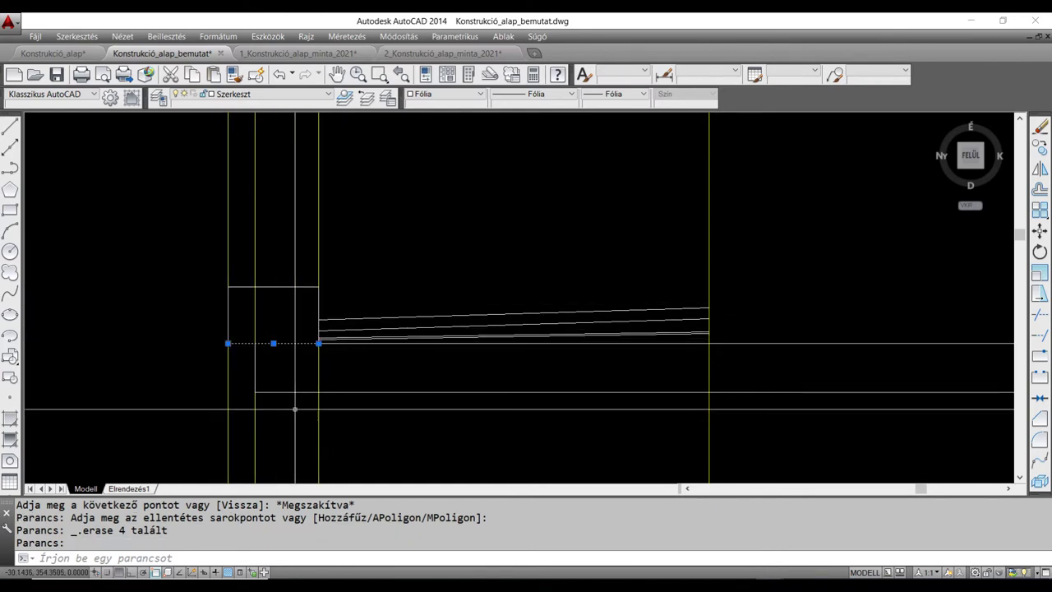
key("Escape")
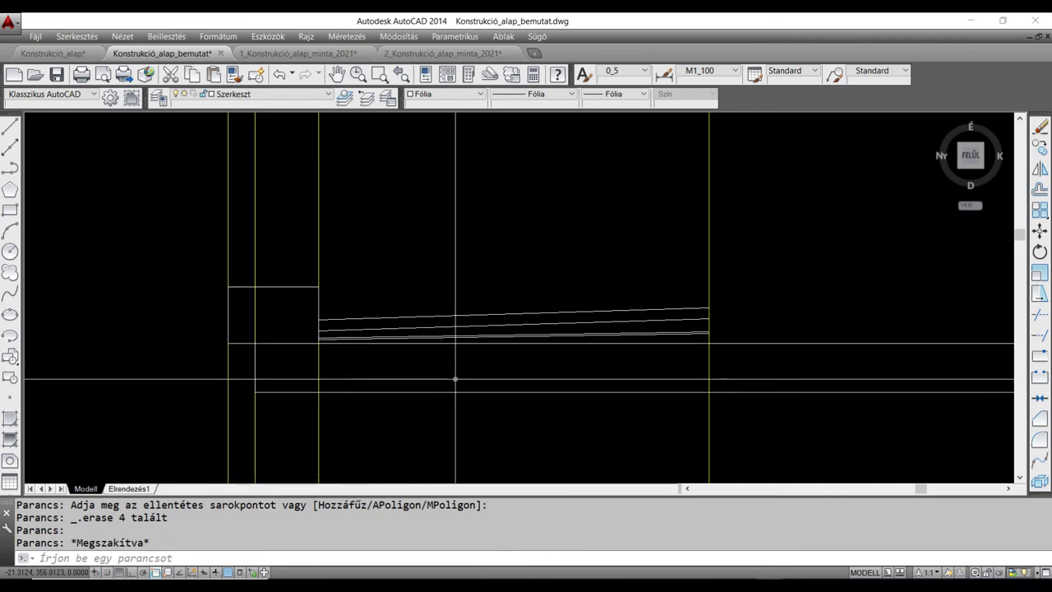
Draw a line along the slab top at the right kerb, from the kerb's inner construction line to the outermost one.
middle_click_drag(590, 360, 443, 352)
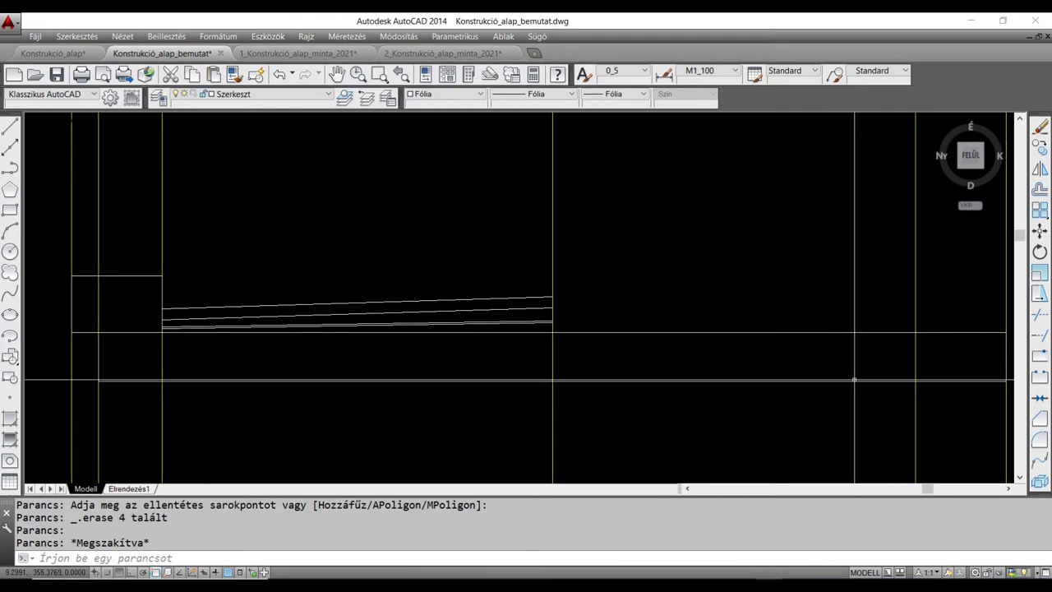
mouse_move(802, 370)
middle_mouse_down()
mouse_move(594, 370)
mouse_move(749, 359)
mouse_move(733, 360)
middle_mouse_up()
mouse_move(674, 230)
middle_mouse_down()
mouse_move(657, 402)
mouse_move(671, 271)
middle_mouse_up()
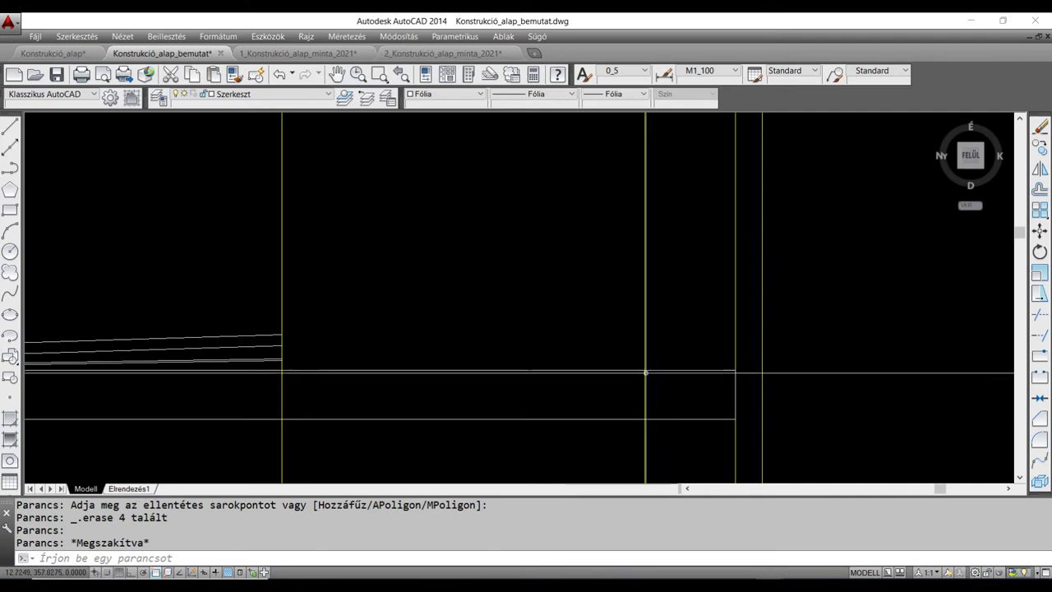
type("vo")
key("Return")
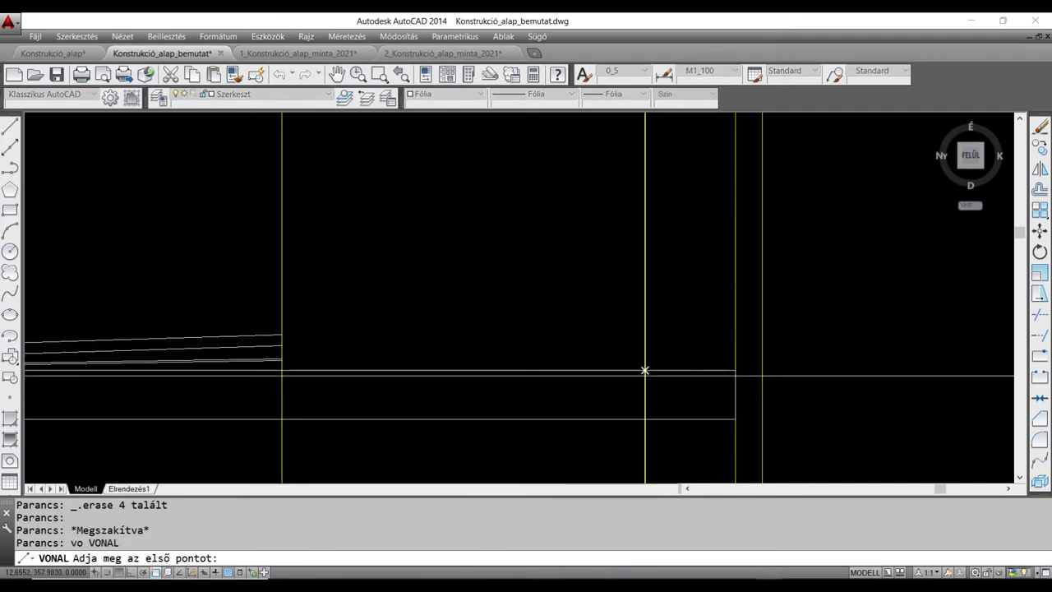
left_click(644, 370)
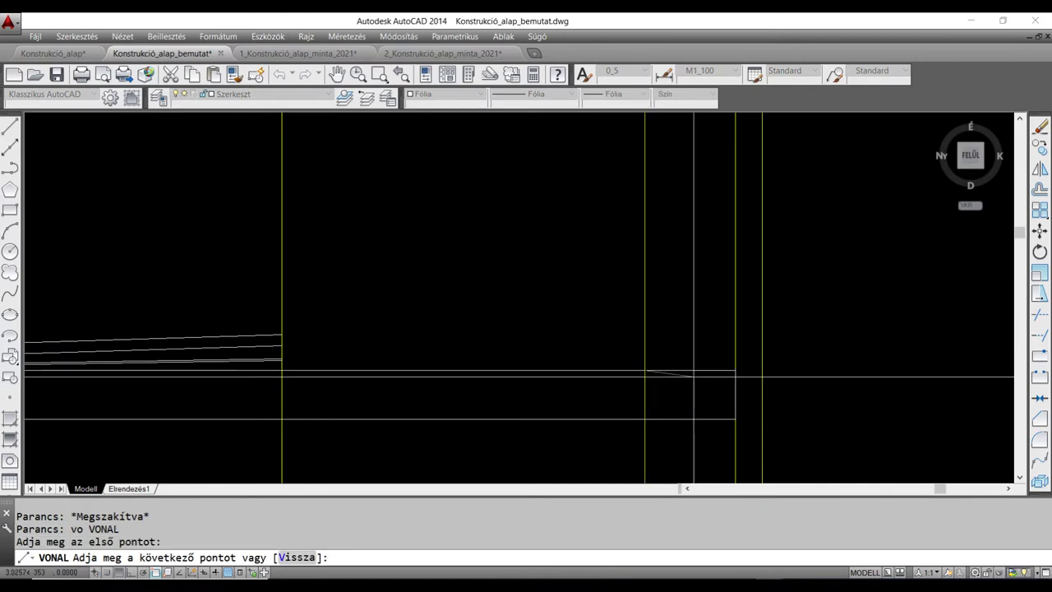
left_click(762, 371)
key("Escape")
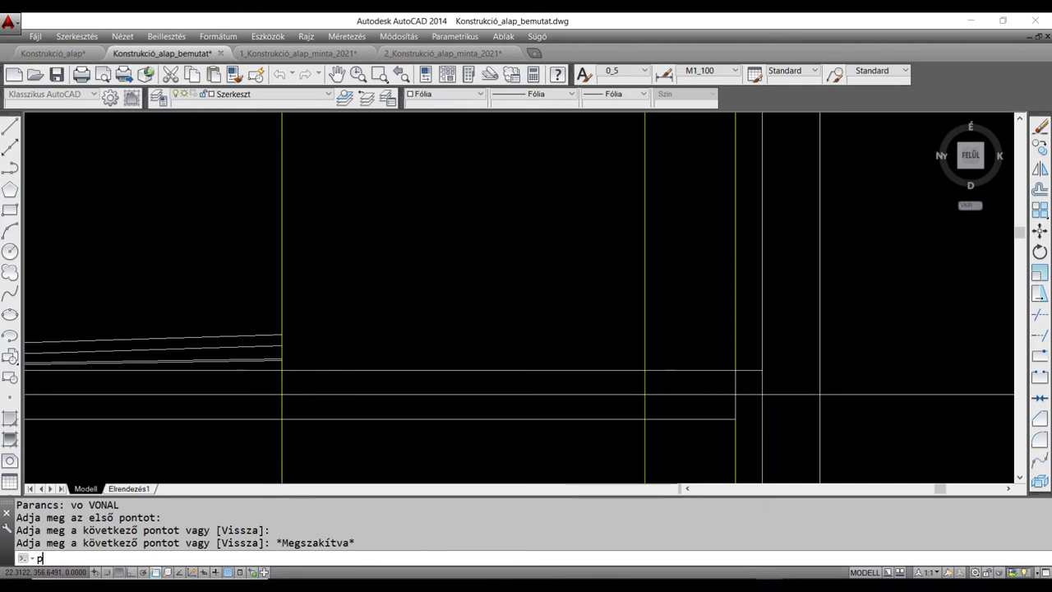
Offset the right kerb's base line 0.2 units upward to form the first layer line.
type("p")
key("Return")
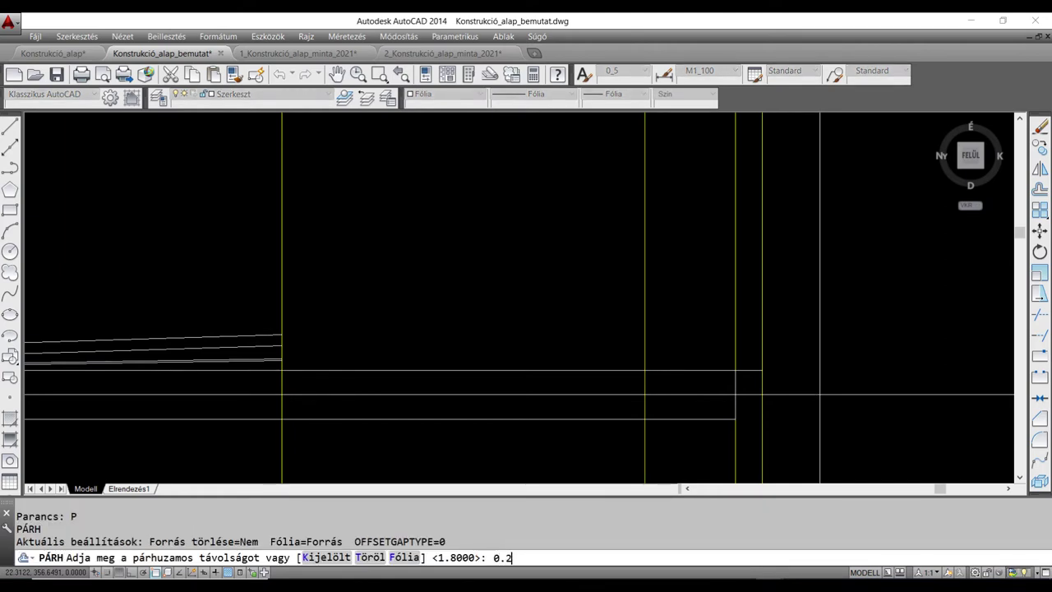
key("Return")
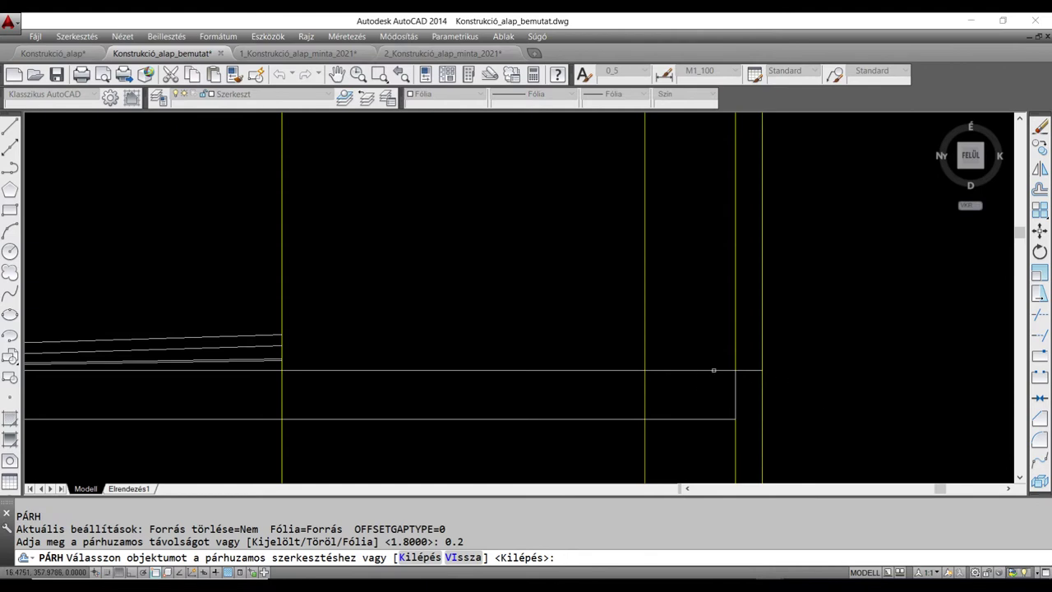
left_click(748, 371)
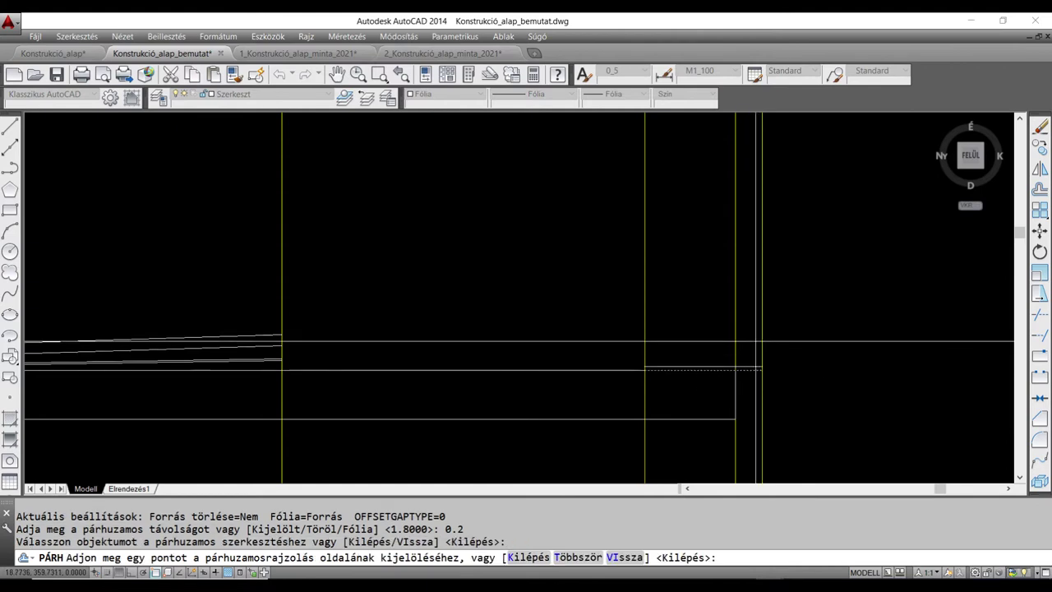
left_click(749, 343)
key("Return")
Offset the right kerb's first layer line 0.1 units upward.
key("Return")
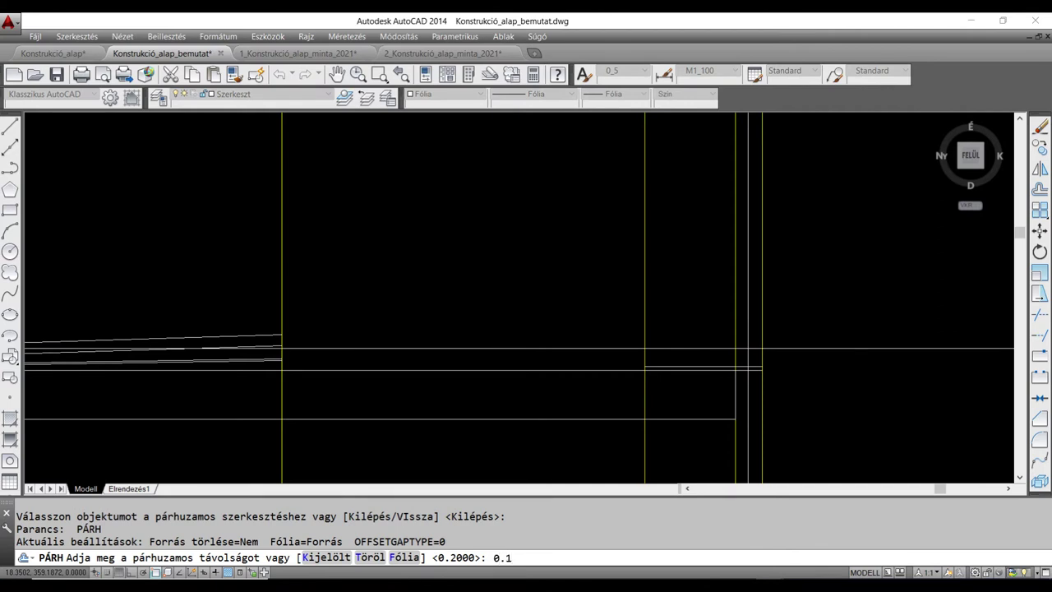
key("Return")
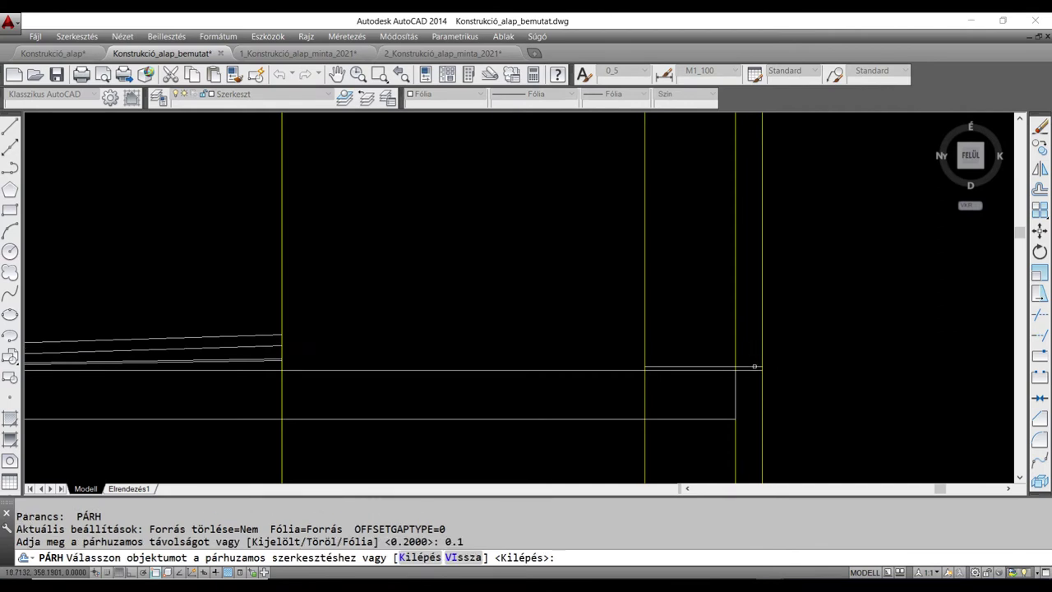
left_click(754, 364)
left_click(728, 346)
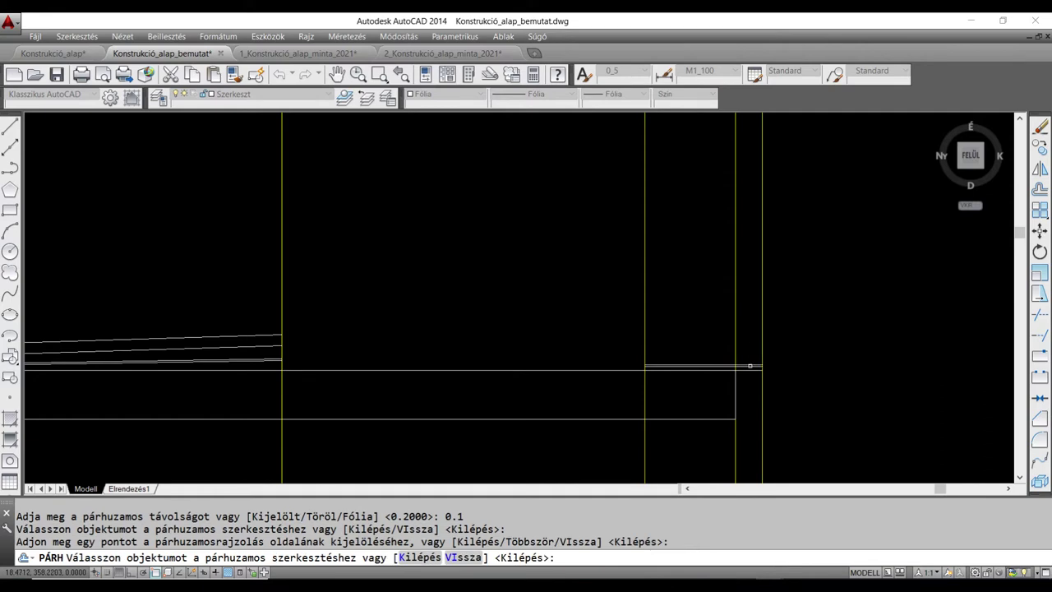
key("Return")
Offset the right kerb's second layer line 0.4 units upward.
key("Return")
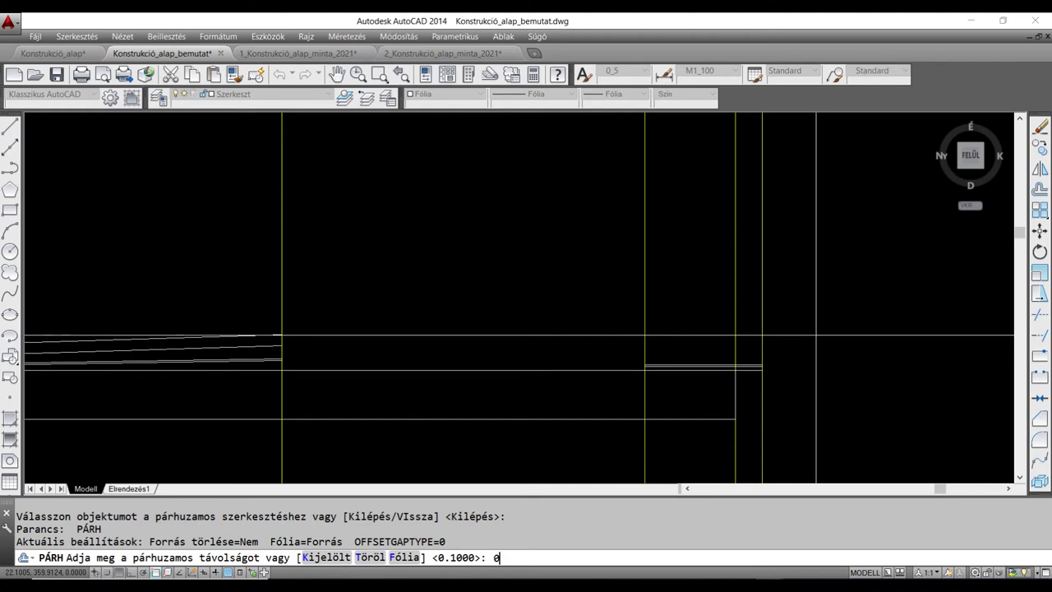
type("0.4")
key("Return")
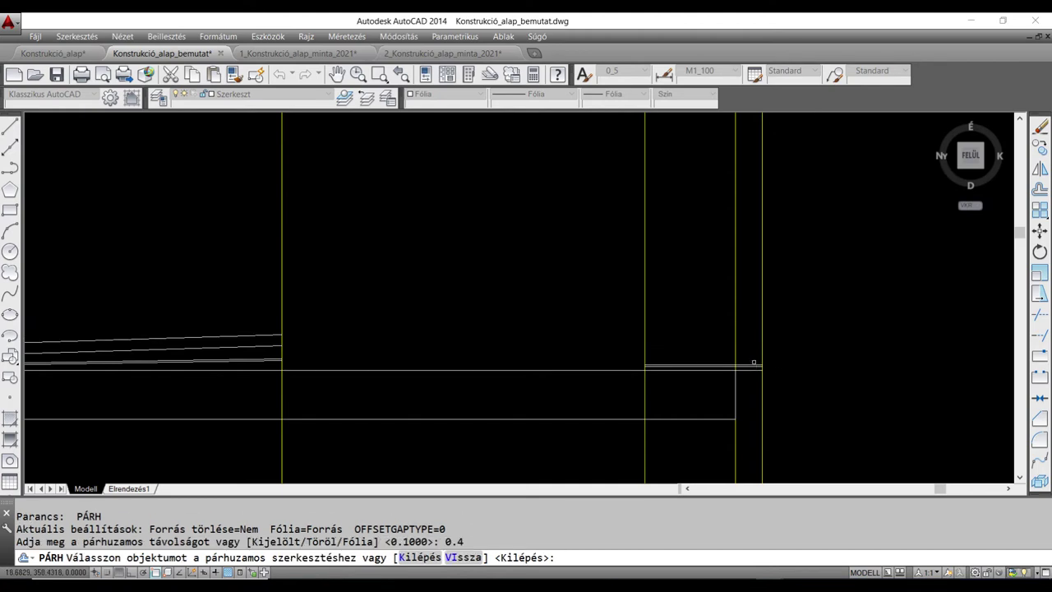
left_click(753, 364)
left_click(754, 340)
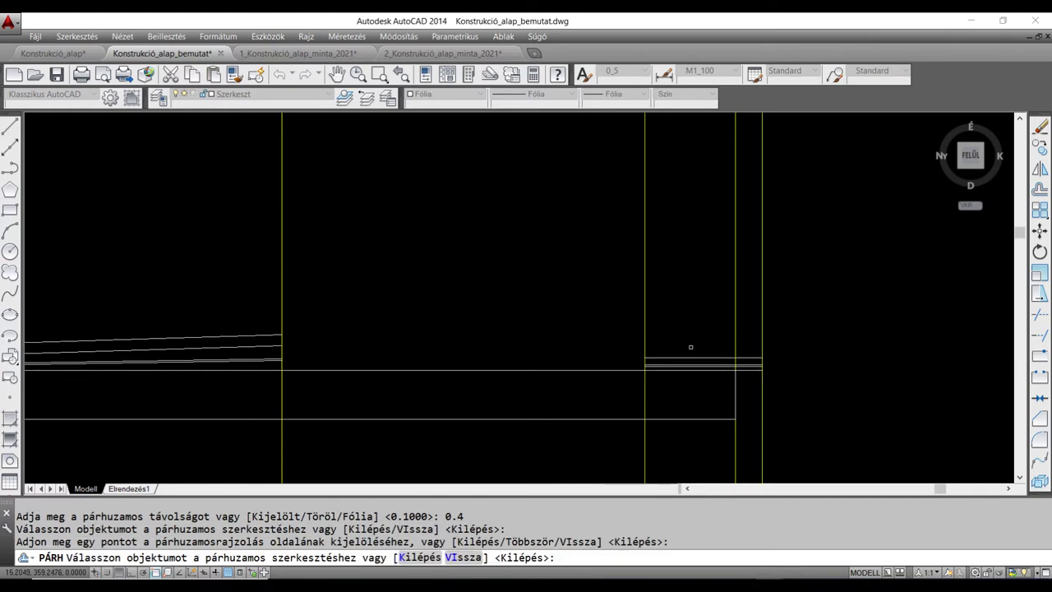
key("Return")
Offset the right kerb's third layer line 0.6 units upward to form the top layer line.
key("Return")
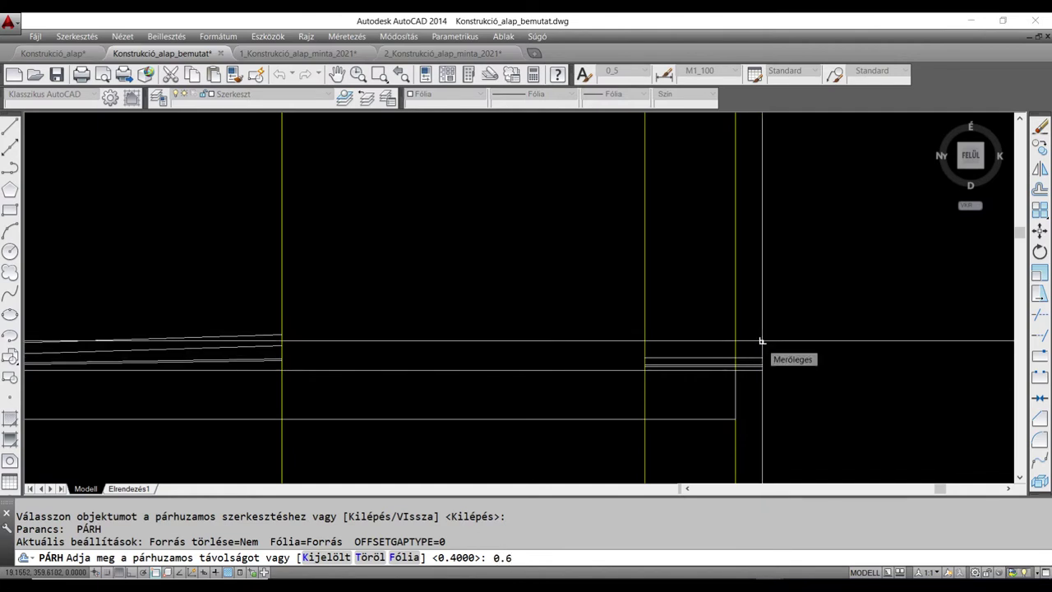
key("Return")
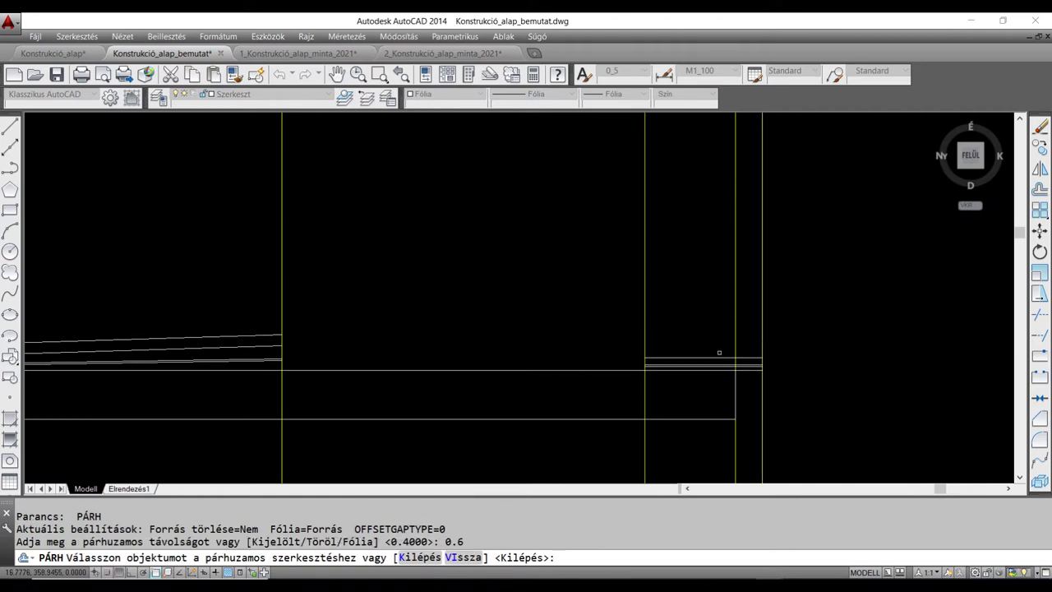
left_click(713, 357)
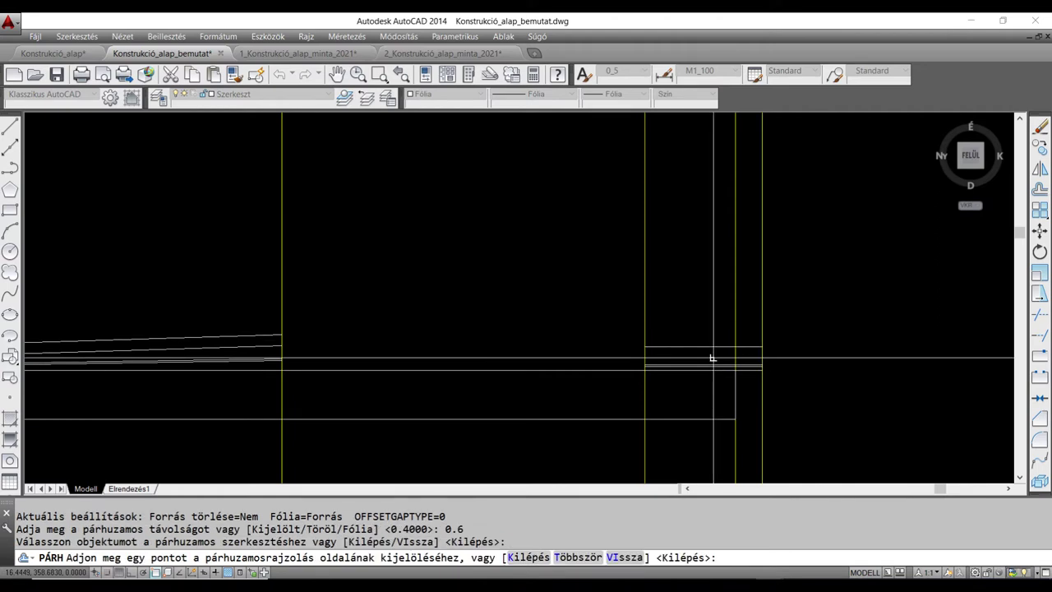
left_click(716, 314)
key("Escape")
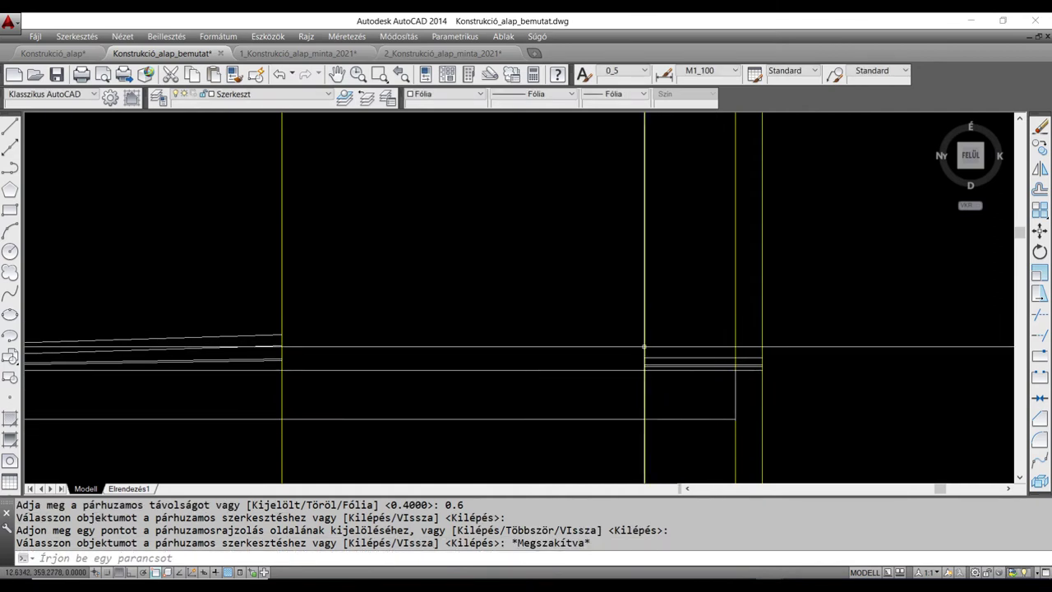
Draw a sloped line from the inner end of the right kerb's lowest layer line to the relative point @-100,1.5.
middle_click_drag(644, 348, 664, 342)
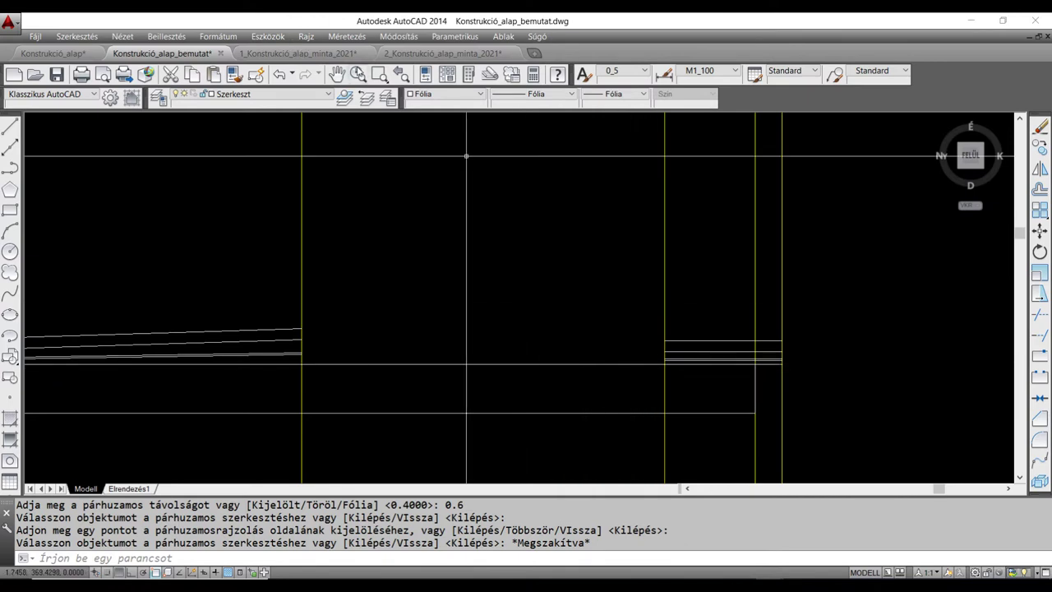
left_click(358, 74)
left_click_drag(463, 329, 497, 290)
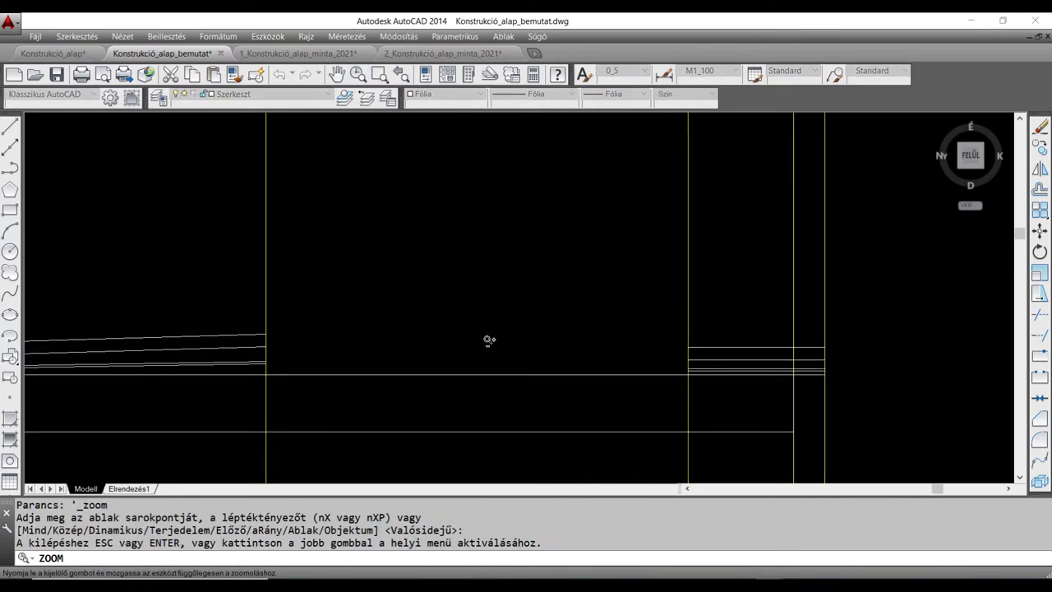
left_click_drag(489, 339, 526, 315)
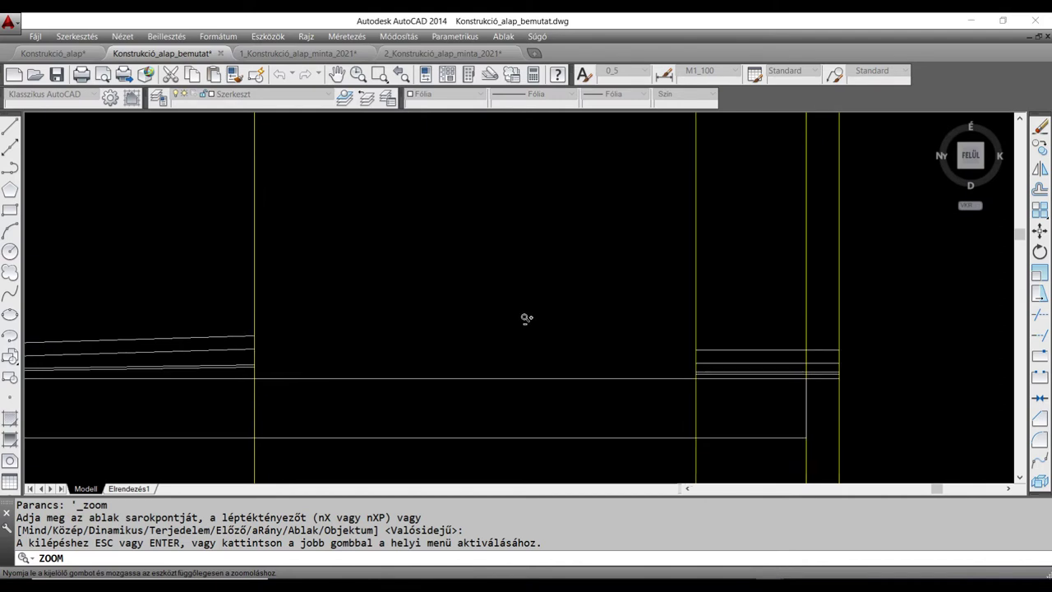
right_click(523, 319)
left_click(543, 325)
type("vo")
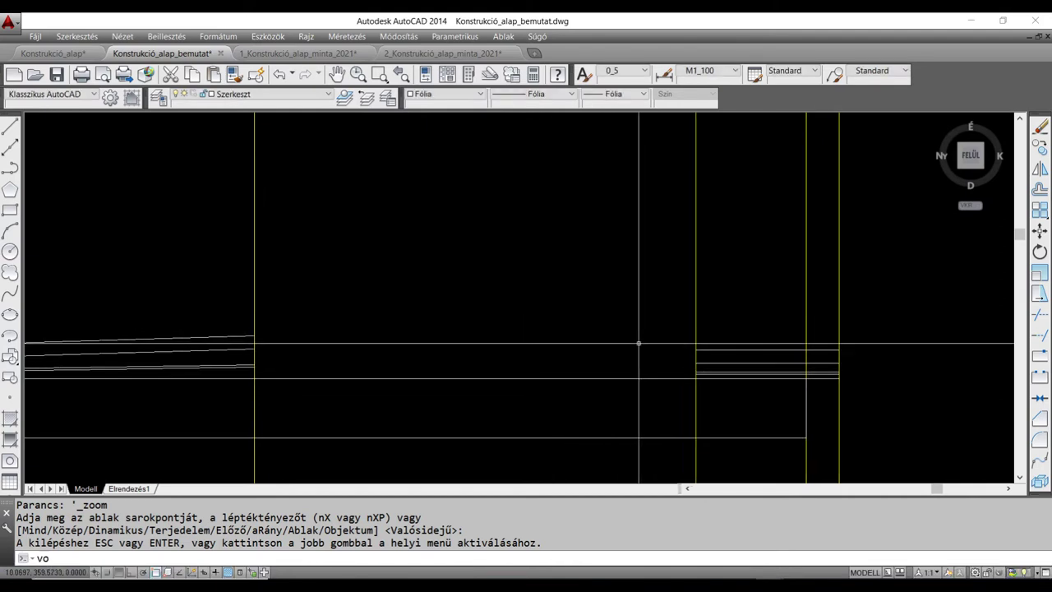
key("Return")
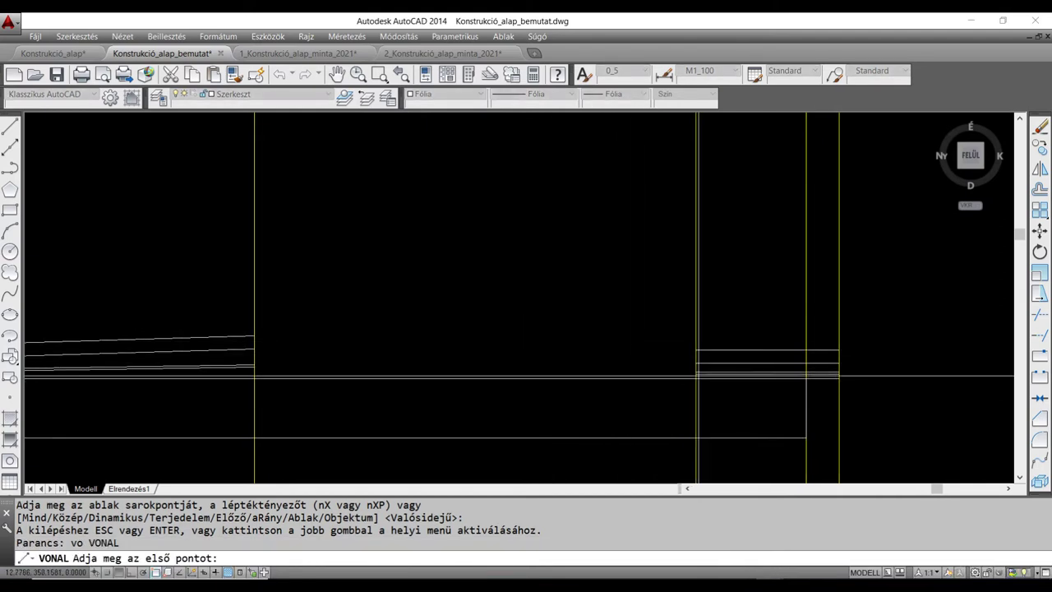
left_click(695, 374)
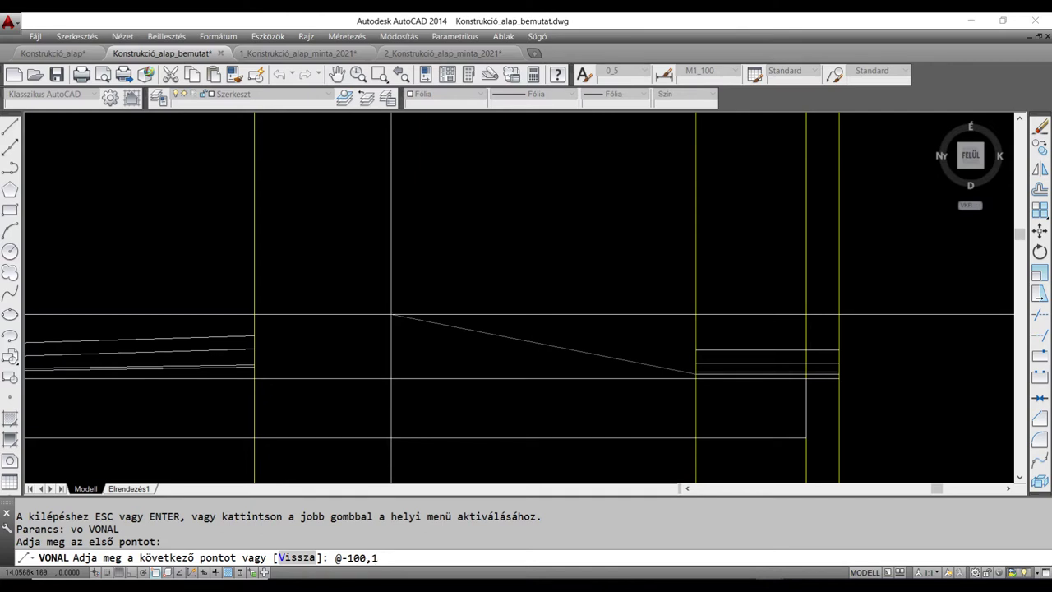
key("Return")
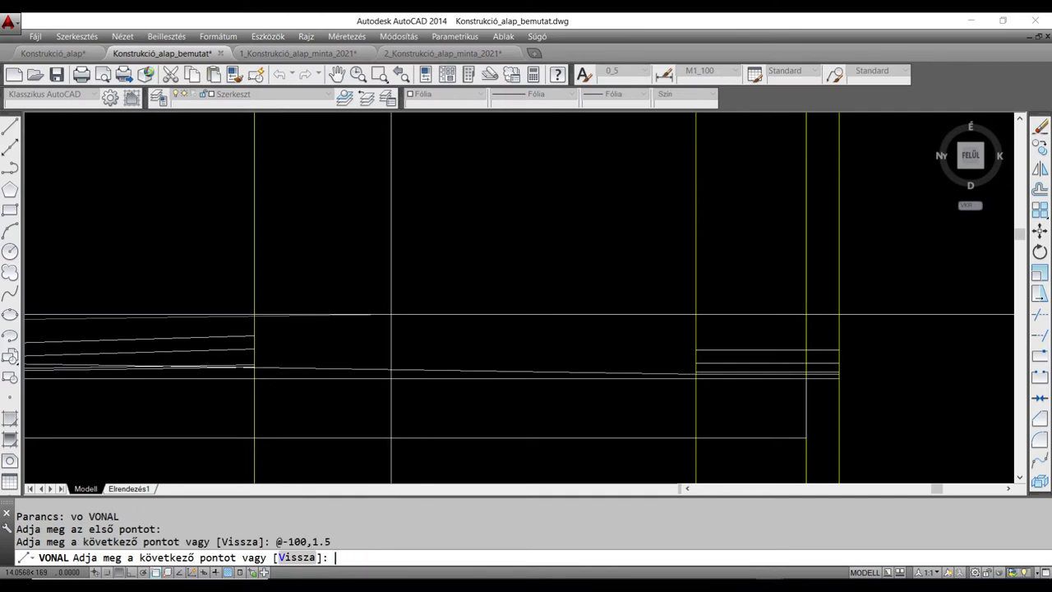
key("Return")
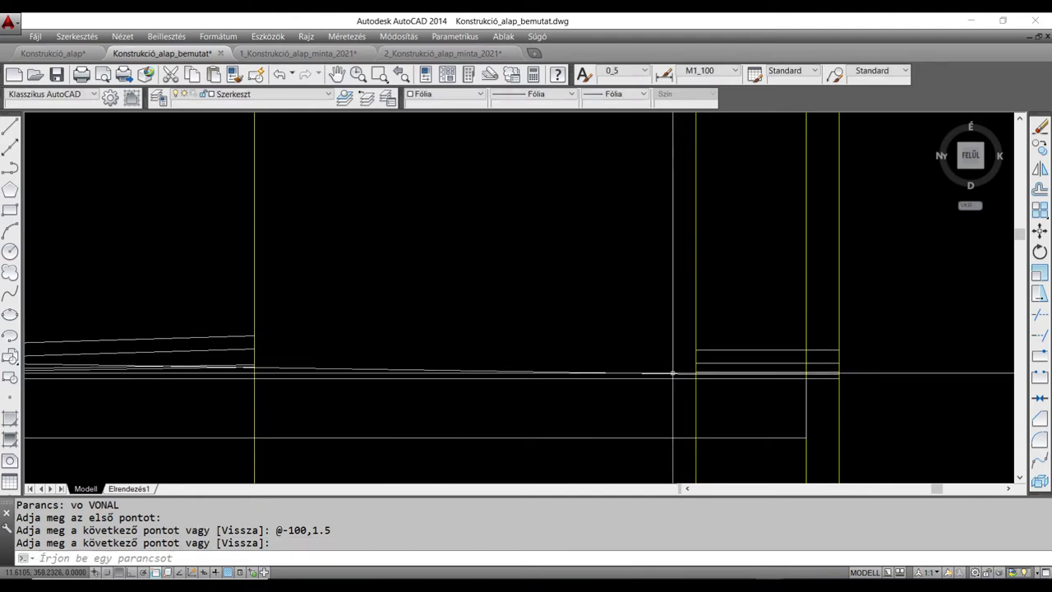
Copy the right sloped line from the inner end of the right kerb's lowest layer line to the end of its second layer line.
type("m")
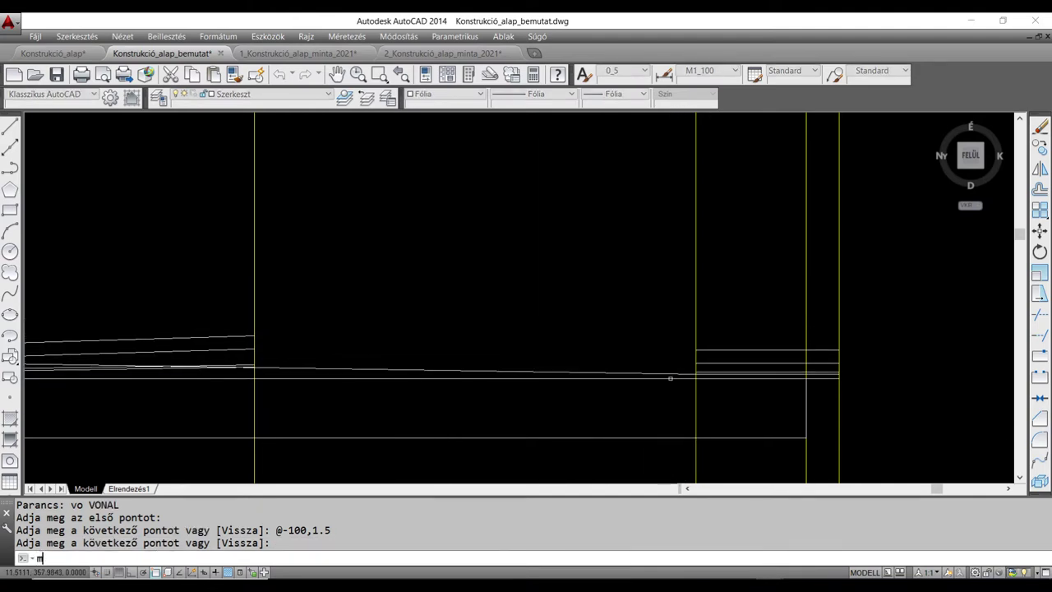
key("Return")
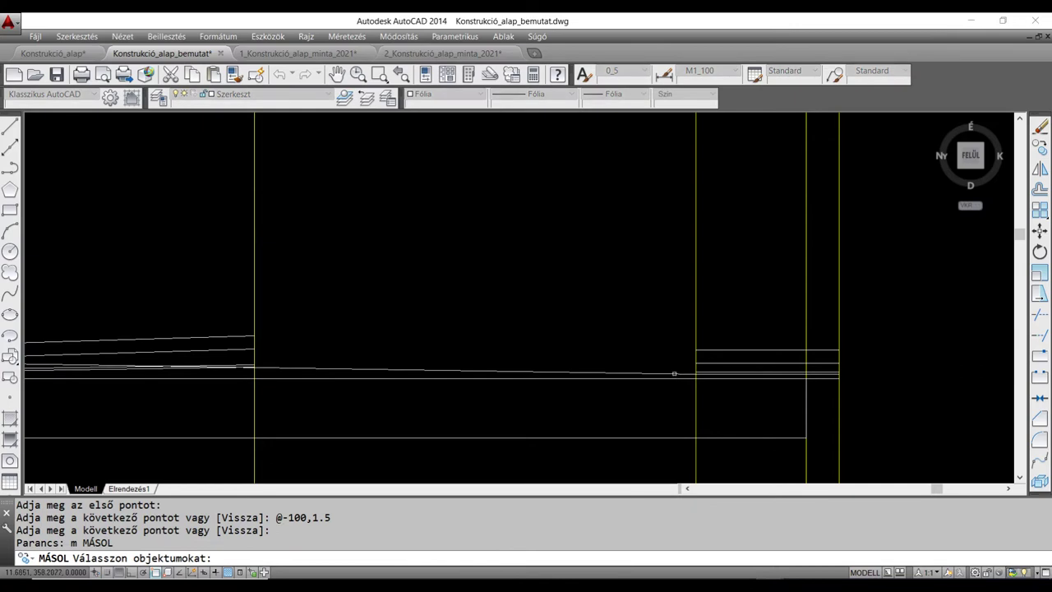
left_click(674, 373)
key("Return")
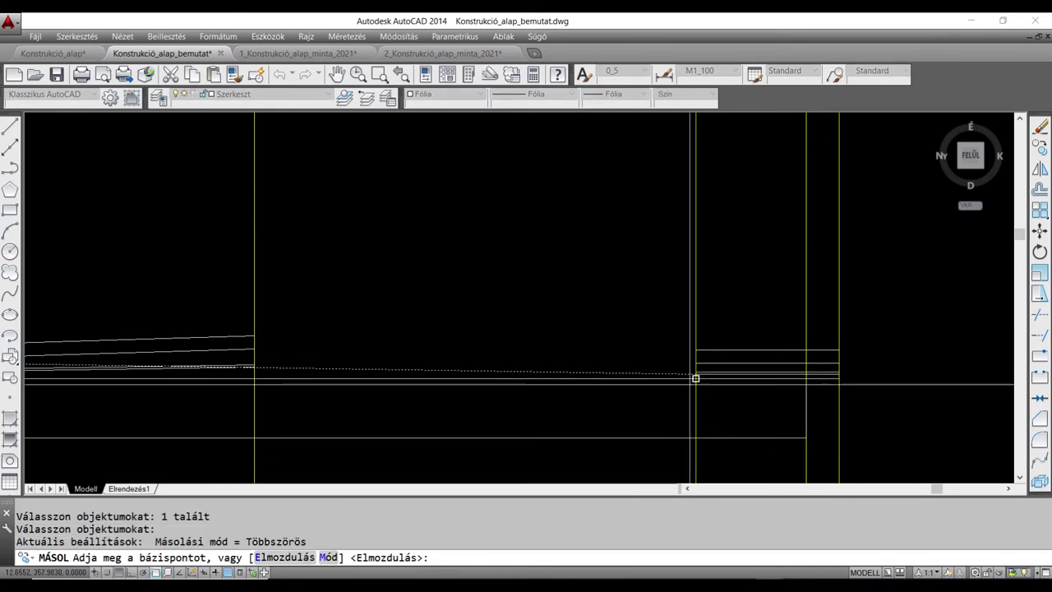
scroll(696, 378, "up", 3)
left_click(701, 385)
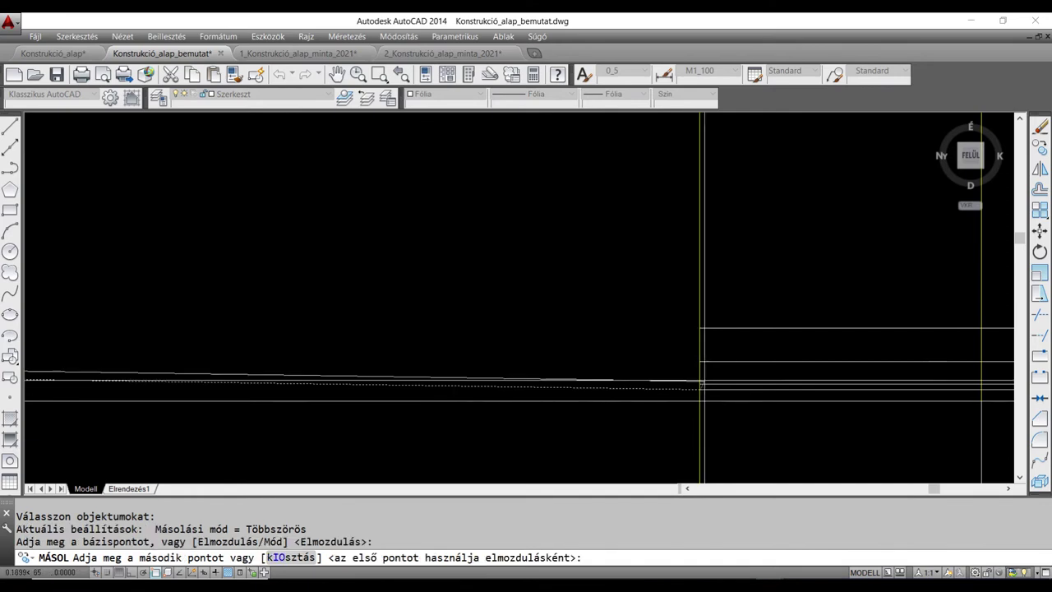
left_click(698, 359)
key("Escape")
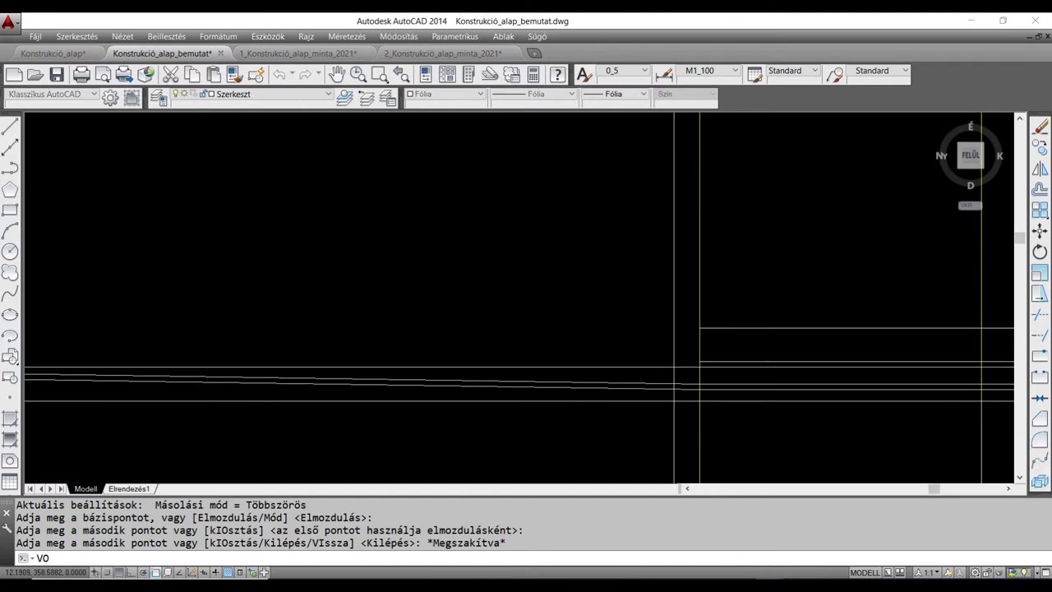
Draw a sloped line from the inner end of the right kerb's third layer line to the relative point @-100,3.
key("Return")
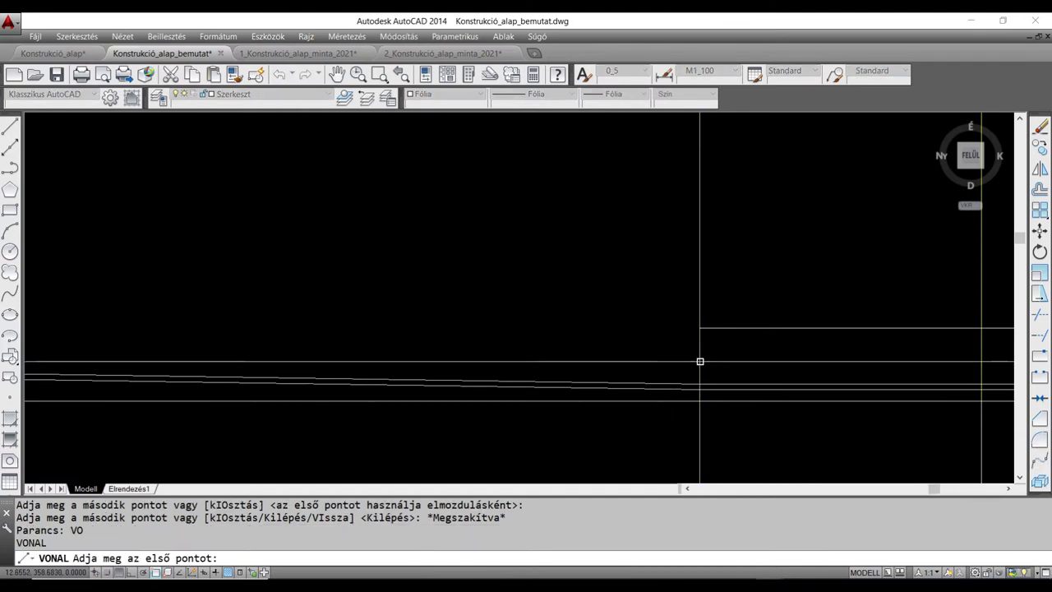
left_click(699, 360)
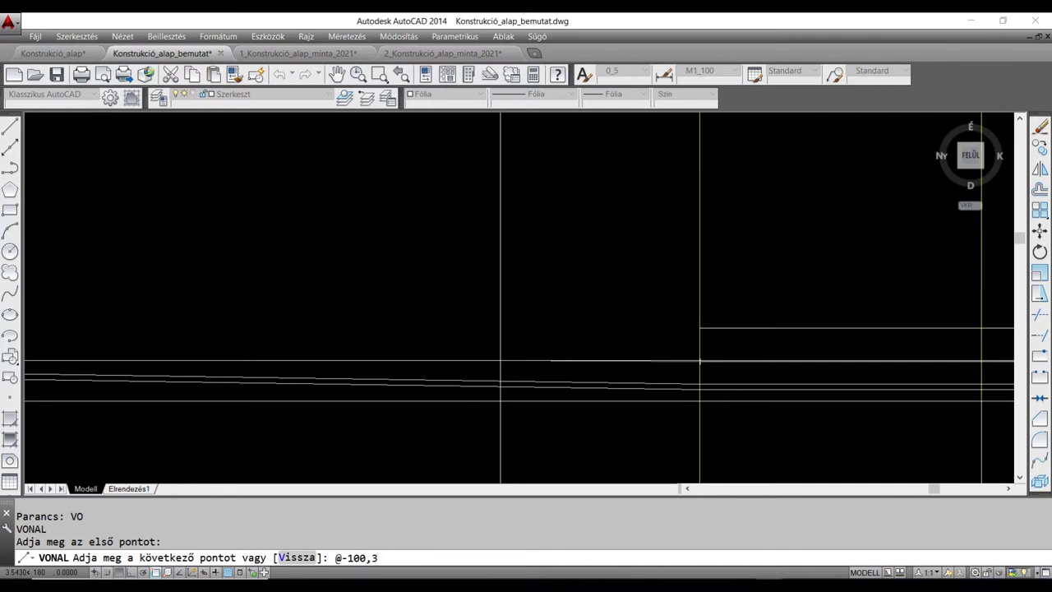
key("Return")
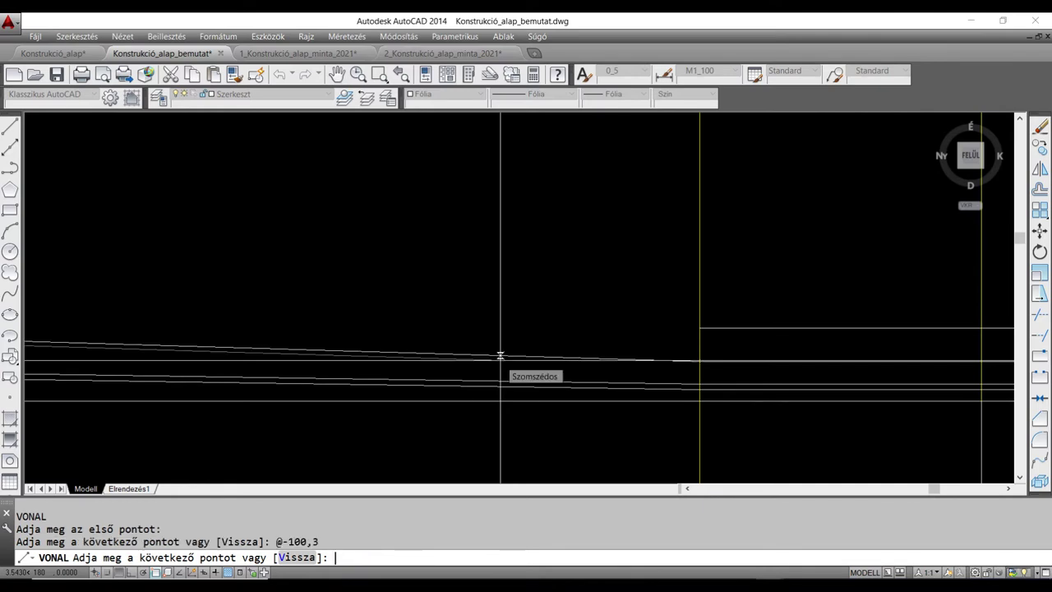
key("Escape")
Copy the steeper sloped line from the third layer line's inner end to the inner end of the right kerb's top layer line.
type("m")
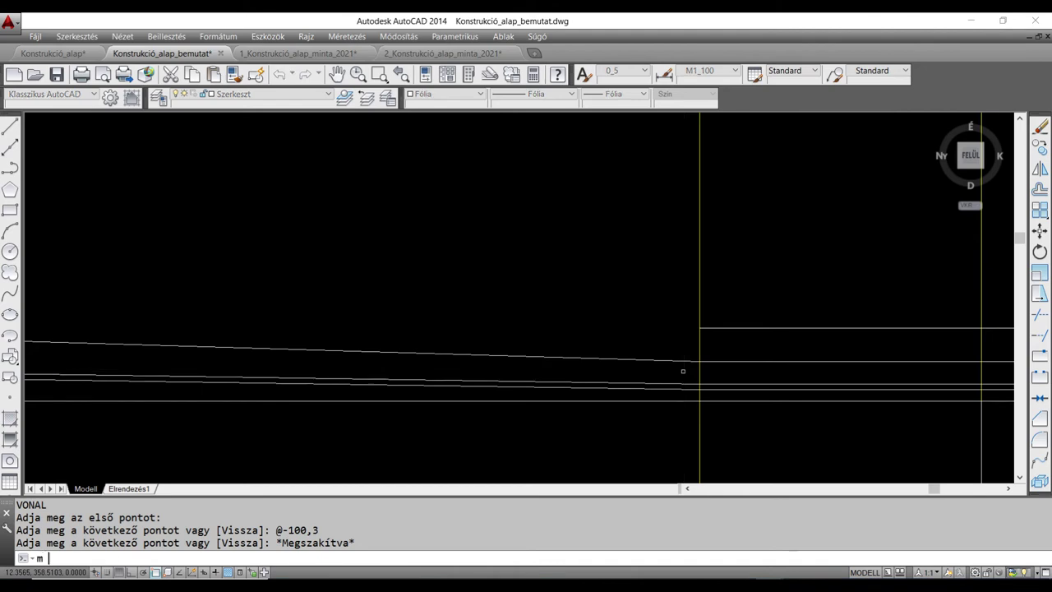
key("Return")
left_click(685, 362)
key("Return")
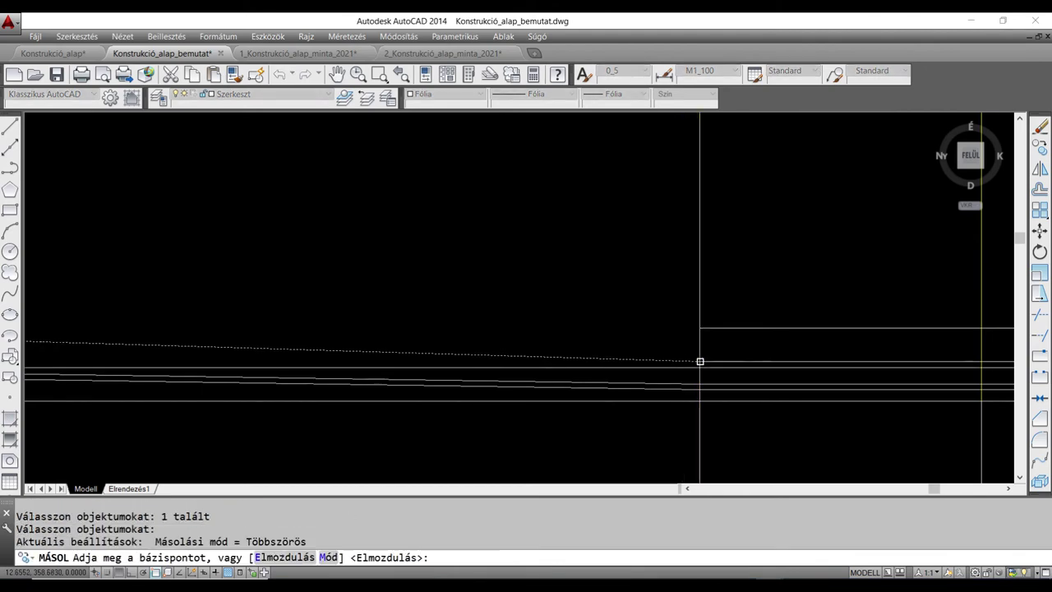
left_click(700, 362)
left_click(699, 327)
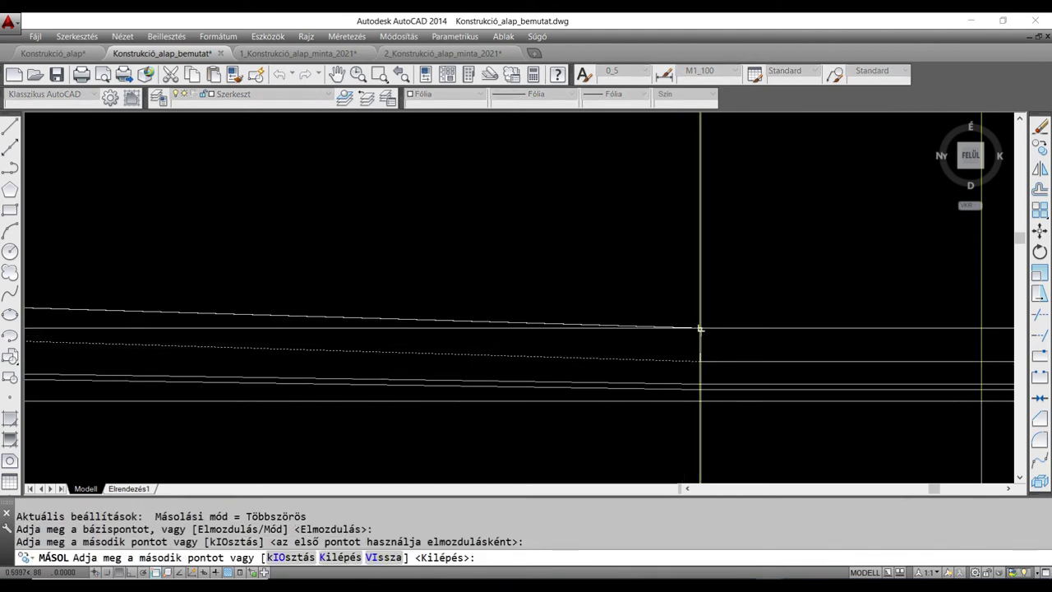
key("Escape")
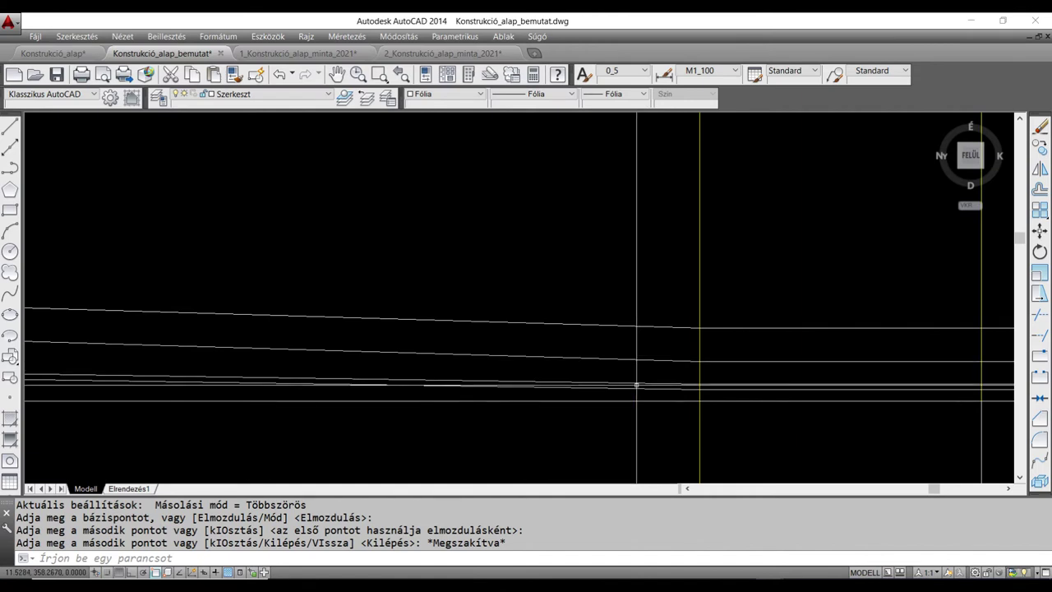
Trim the four right-hand sloped layer lines at the vertical centre axis, removing the parts that overrun onto the left half.
scroll(553, 359, "down", 2)
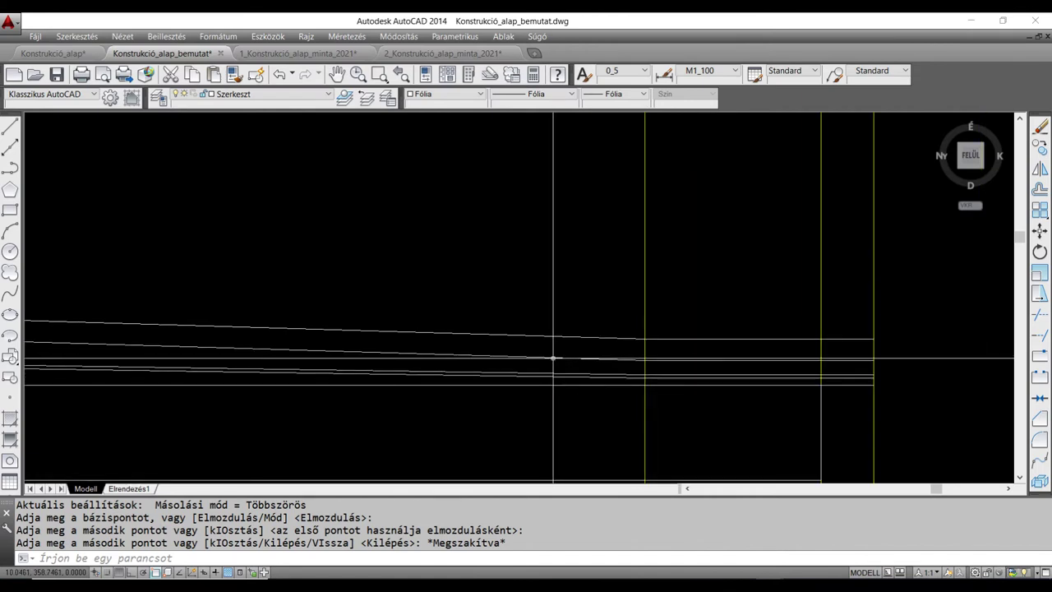
middle_click_drag(553, 359, 753, 359)
middle_click_drag(1011, 345, 488, 341)
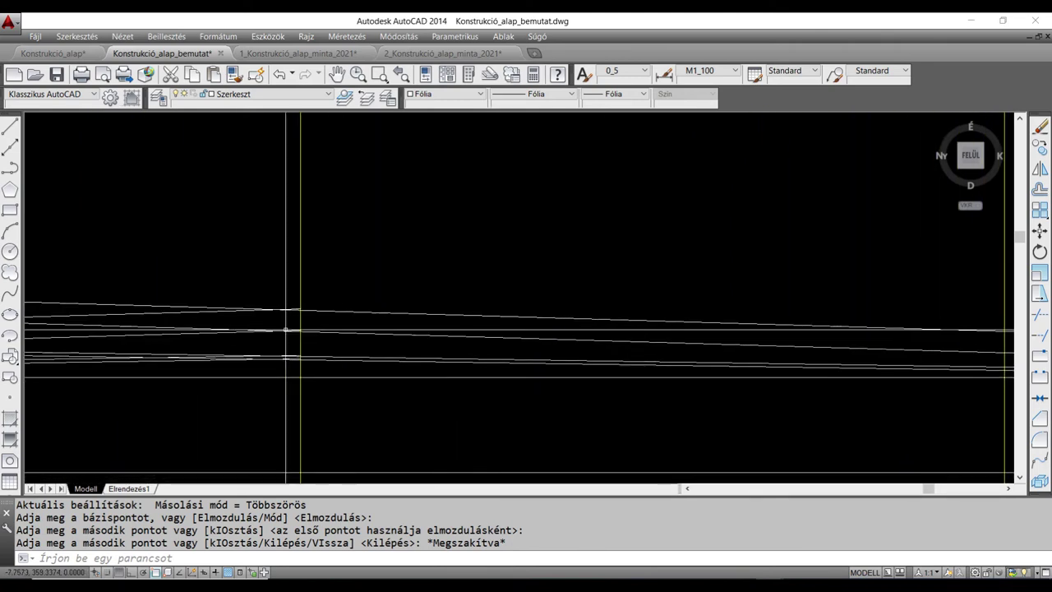
scroll(305, 329, "up", 2)
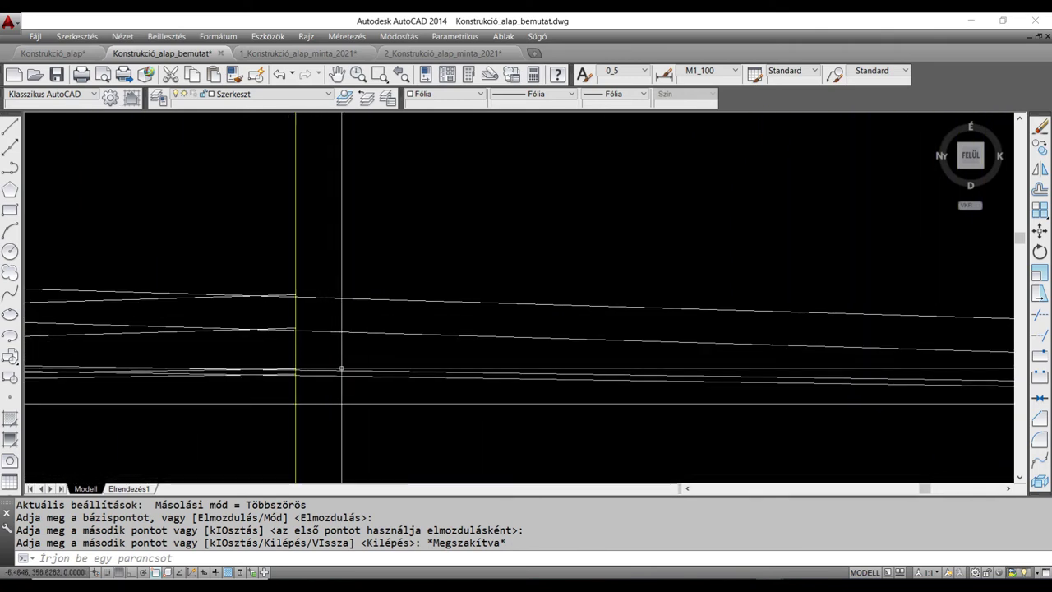
middle_click_drag(345, 374, 447, 377)
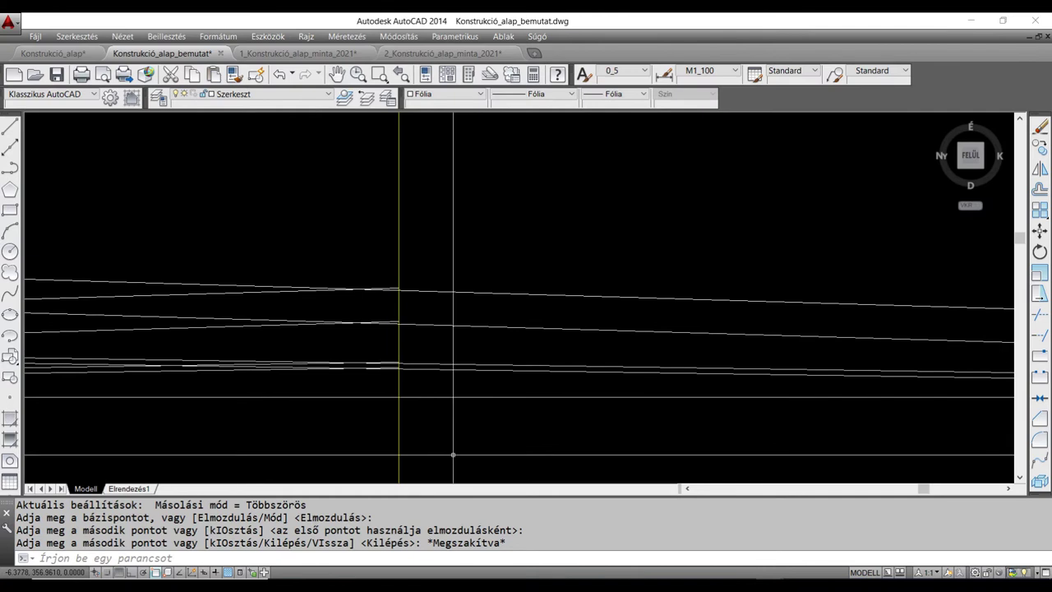
scroll(412, 394, "up", 2)
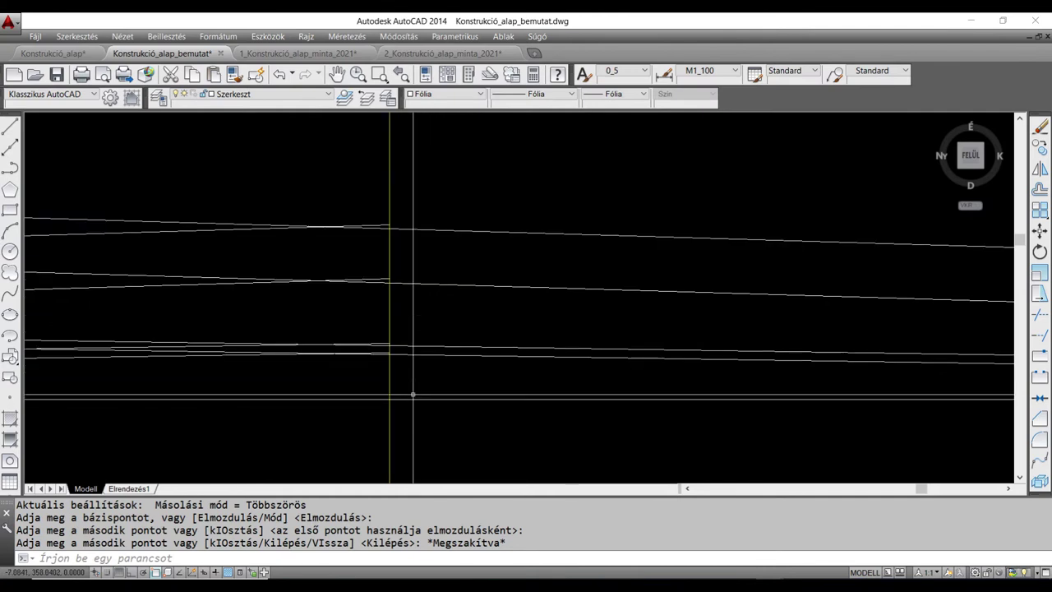
middle_click_drag(413, 394, 646, 399)
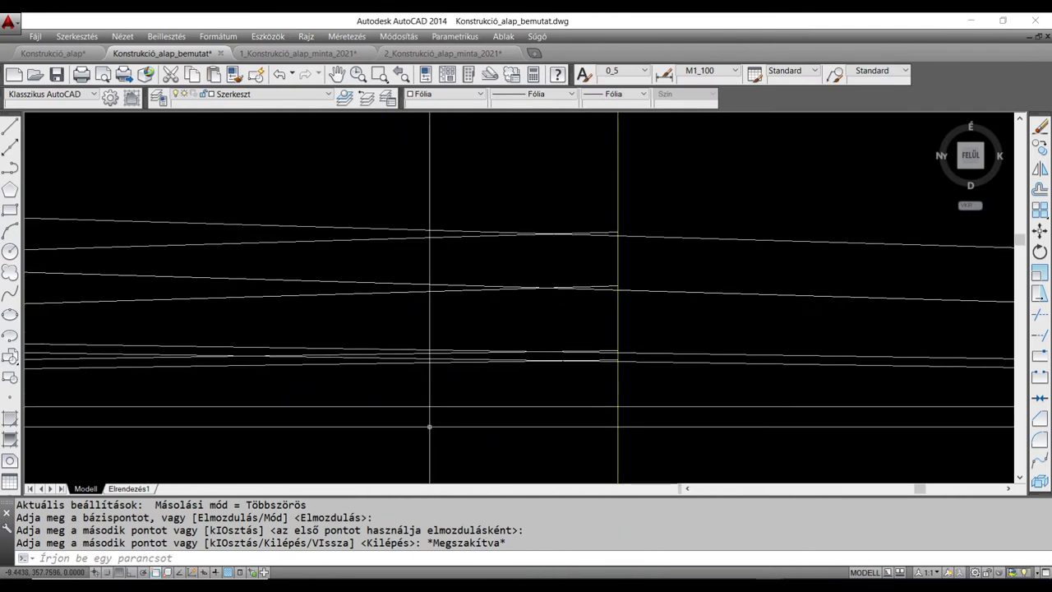
type("me")
key("Return")
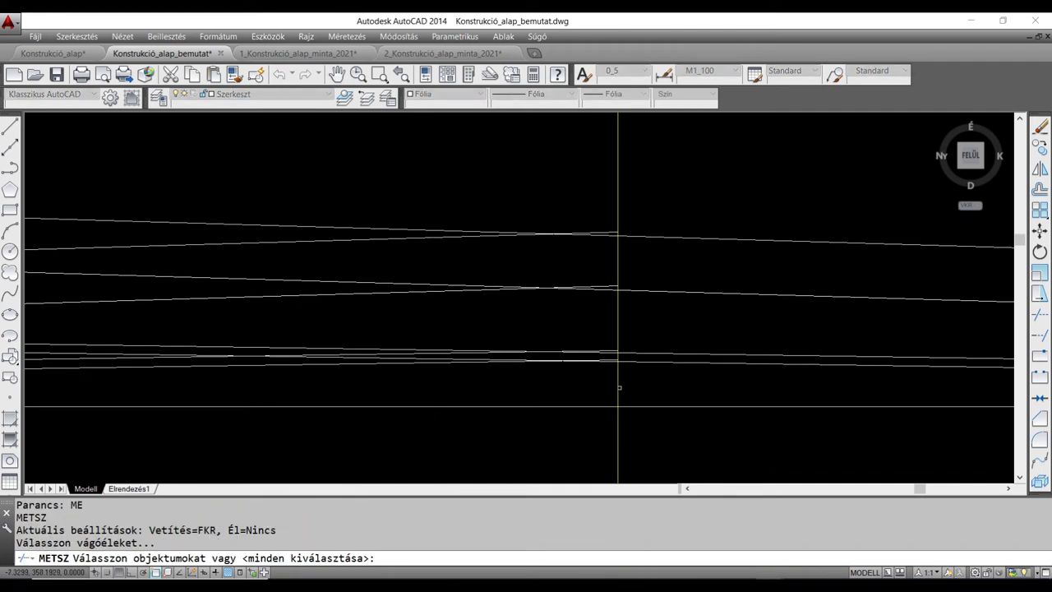
left_click(618, 387)
key("Return")
scroll(606, 366, "up", 2)
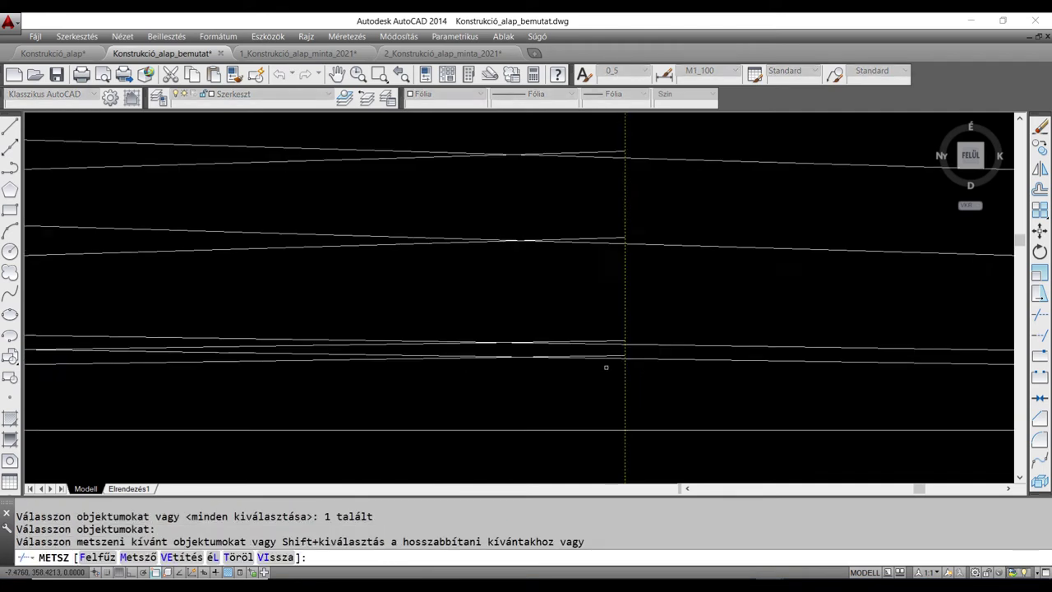
left_click(622, 351)
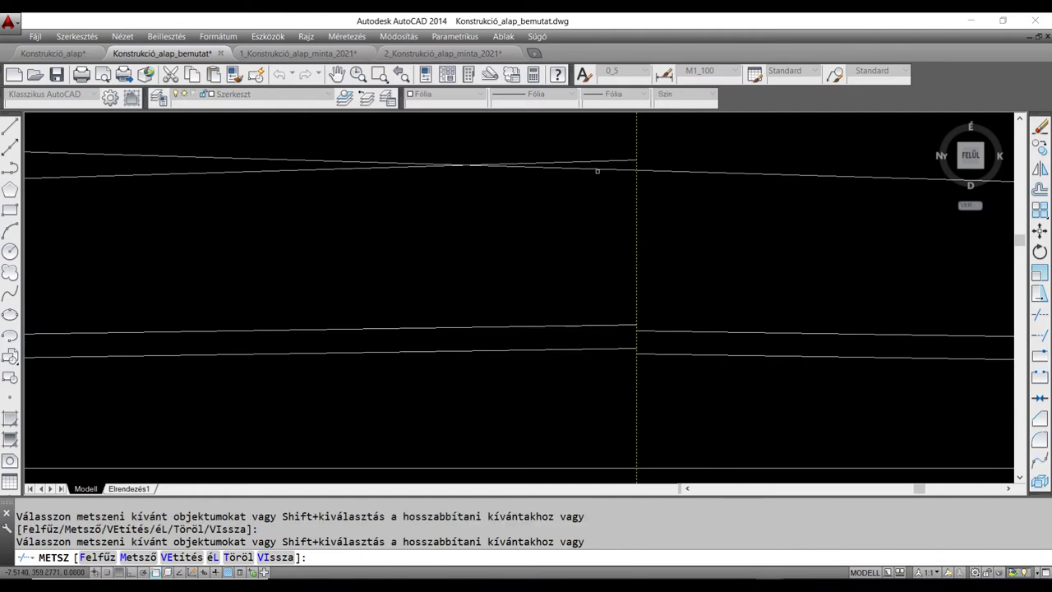
scroll(666, 234, "down", 6)
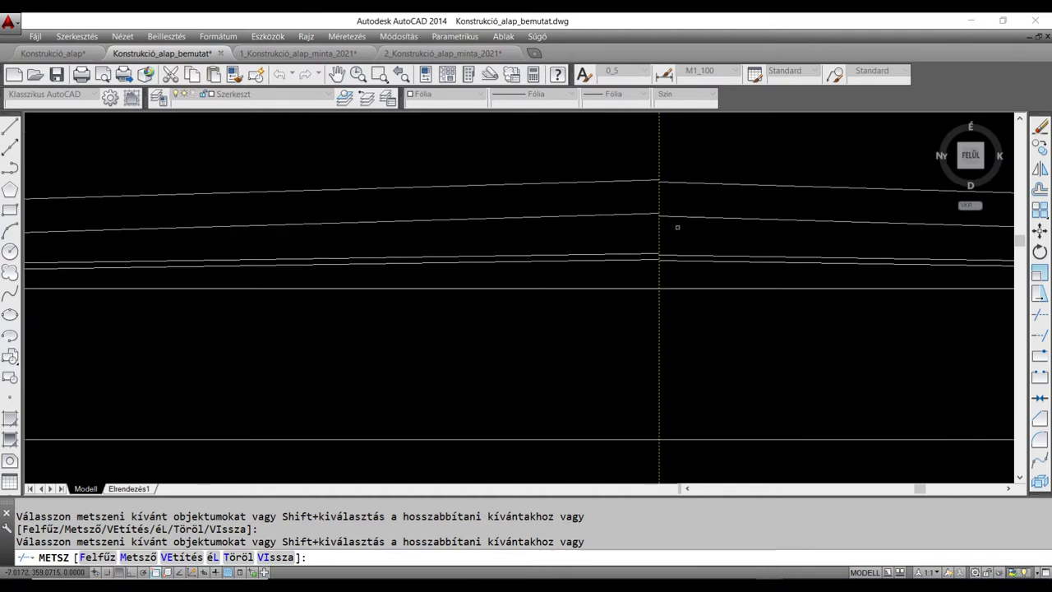
key("Escape")
Measure the distance along the slab's upper edge from the centre axis to the right kerb's inner edge.
scroll(689, 243, "down", 5)
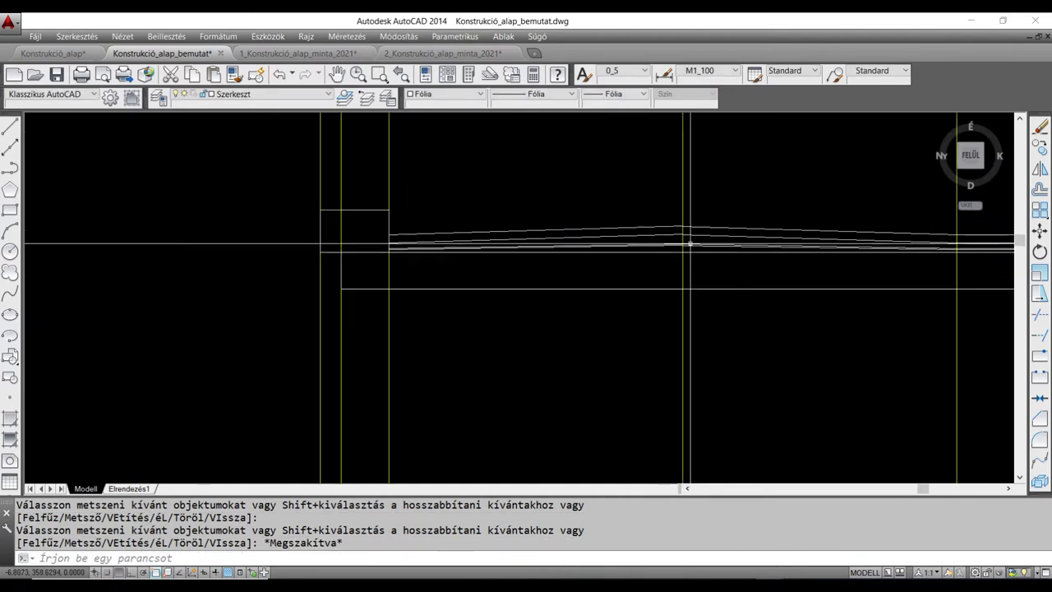
mouse_move(689, 244)
middle_mouse_down()
mouse_move(556, 299)
mouse_move(531, 331)
middle_mouse_up()
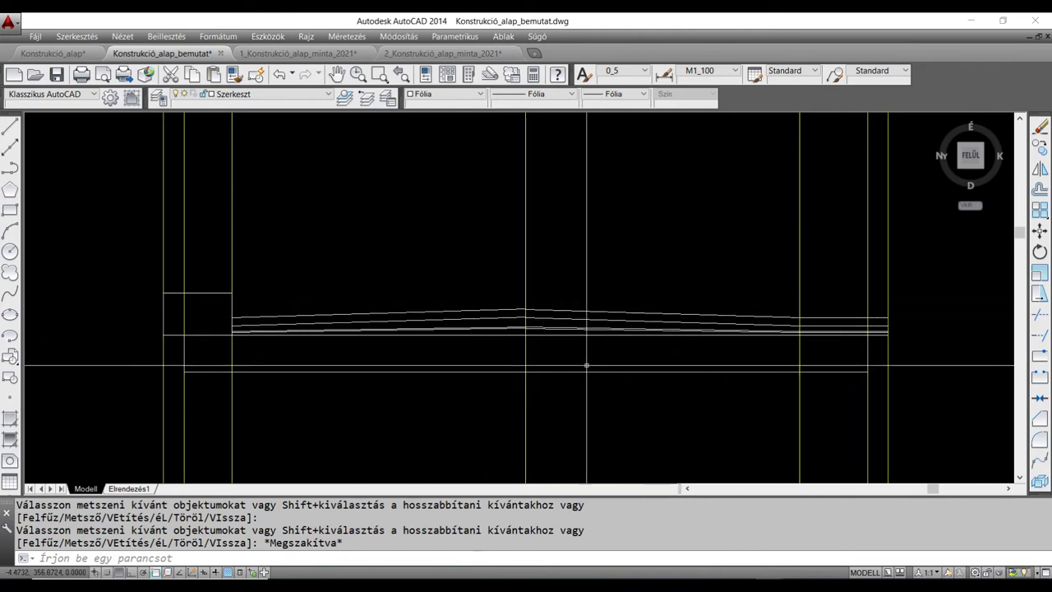
type("á")
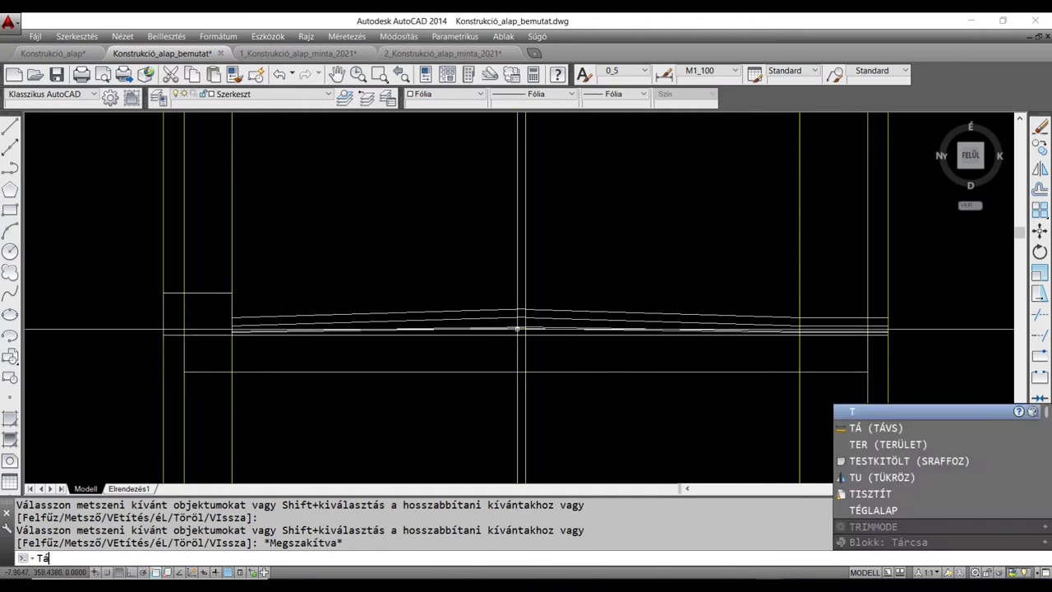
key("Return")
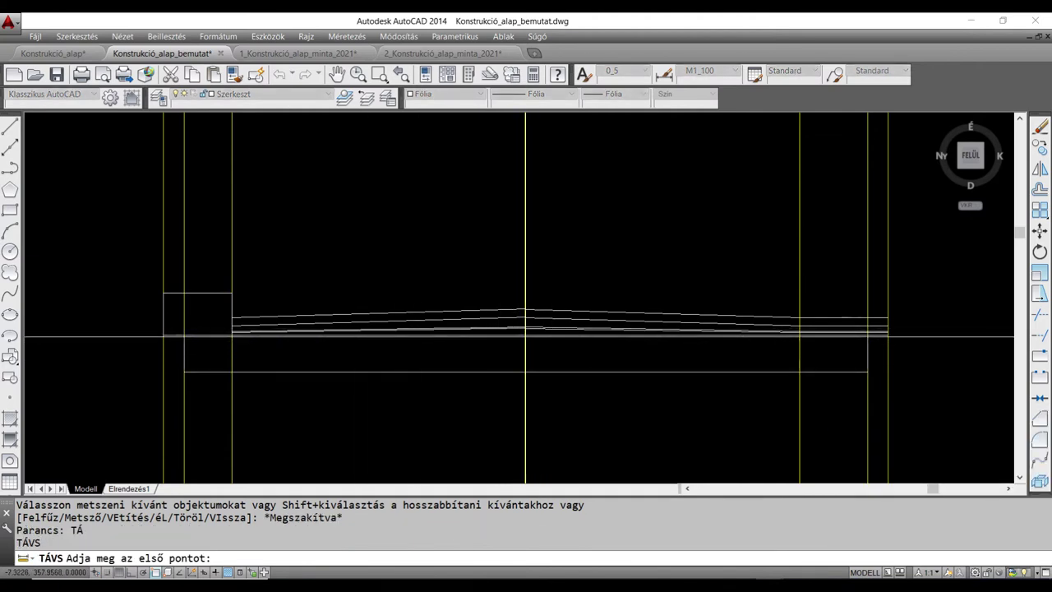
left_click(523, 333)
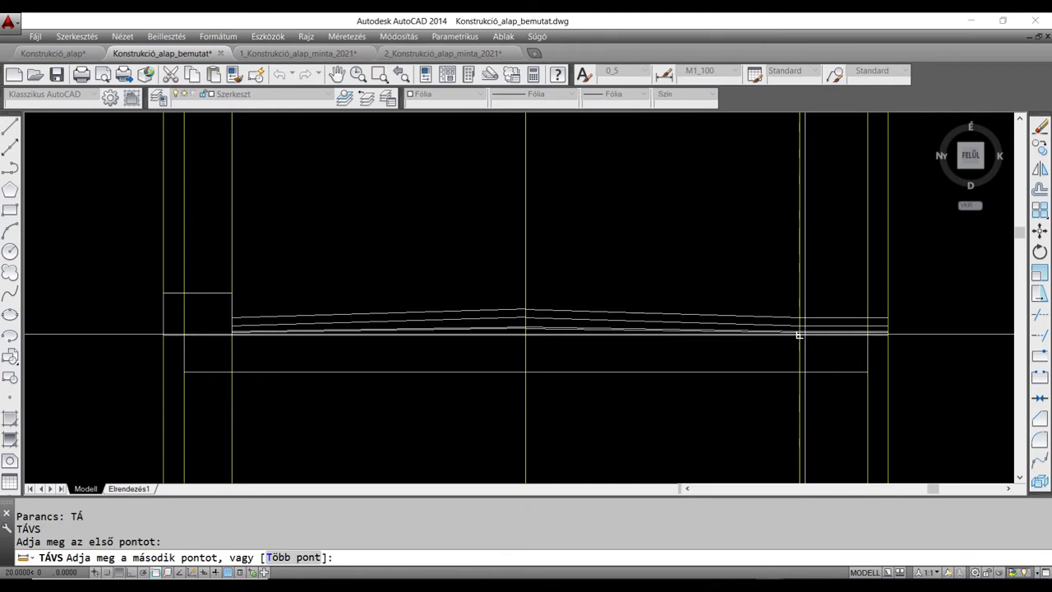
left_click(800, 333)
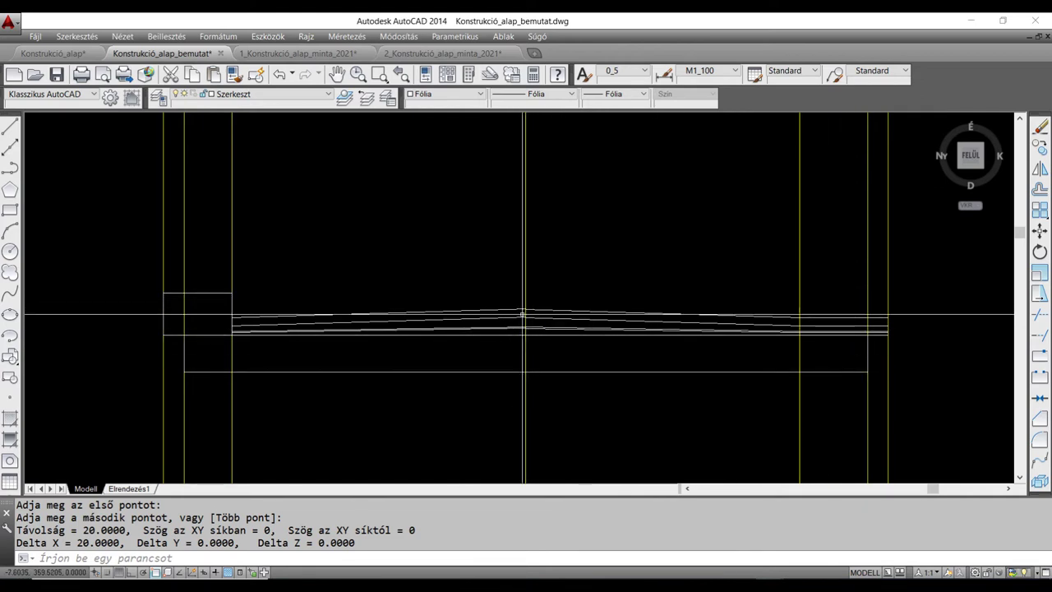
scroll(539, 325, "up", 2)
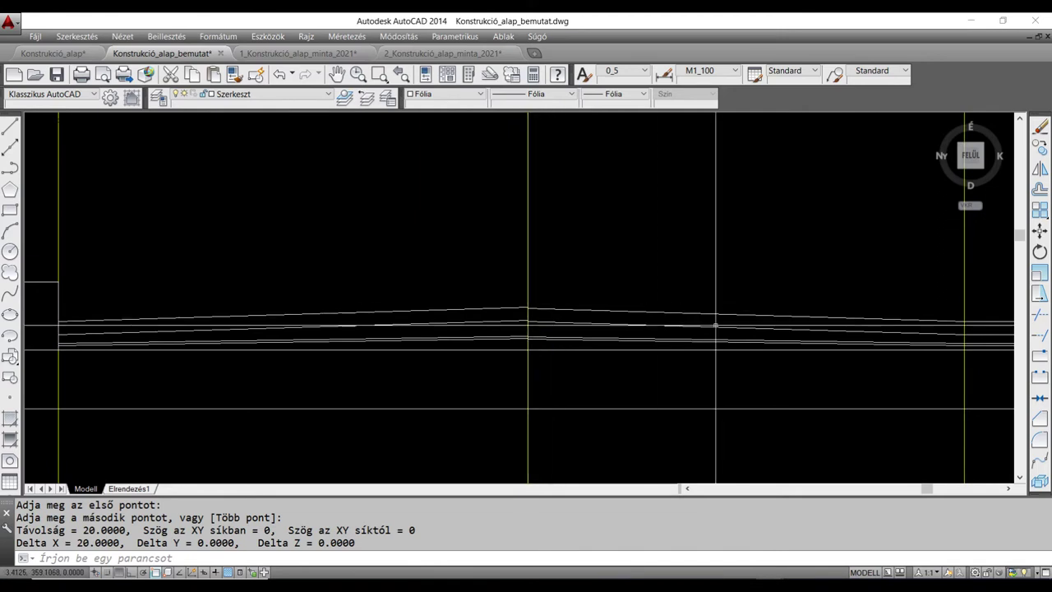
scroll(765, 322, "down", 3)
middle_click_drag(765, 322, 560, 316)
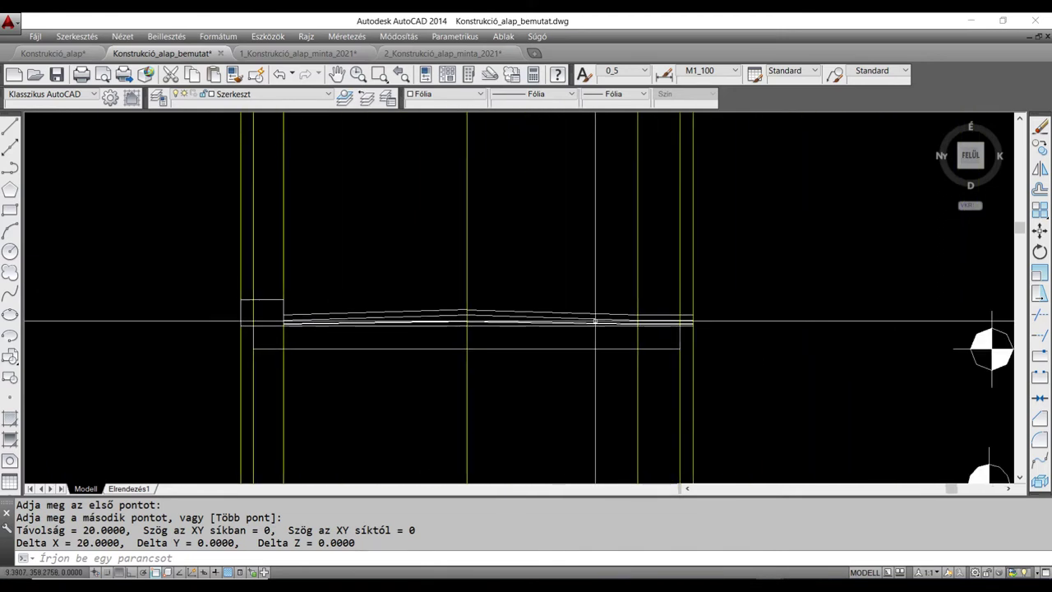
middle_click_drag(747, 338, 665, 341)
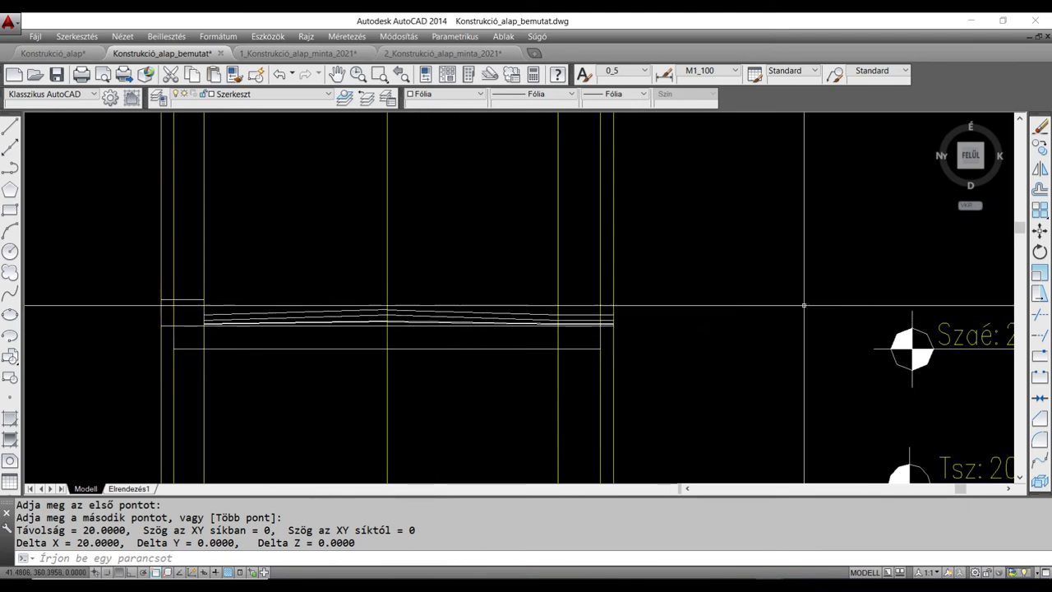
middle_click_drag(728, 325, 703, 320)
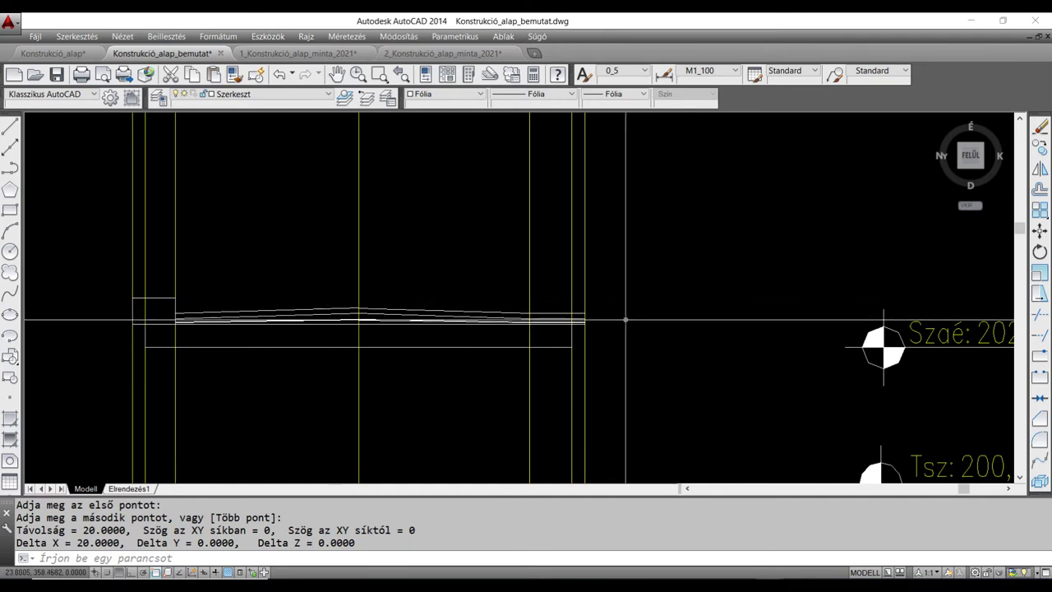
middle_click_drag(613, 315, 604, 296)
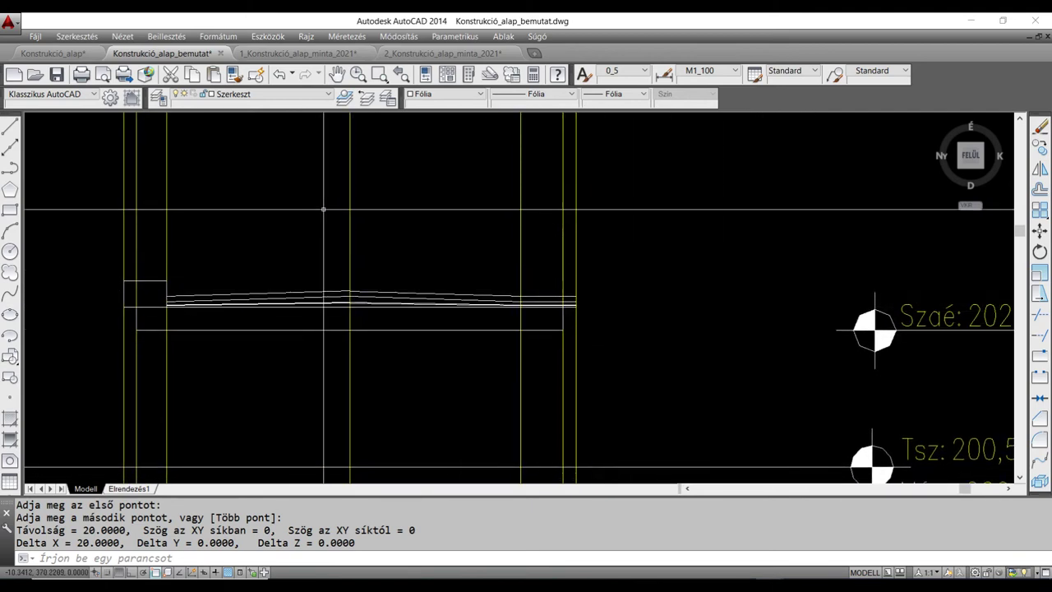
Draw a horizontal line about 61.6 units long from the top pavement layer's peak at the centre axis to above the Szaé level marker.
type("vo")
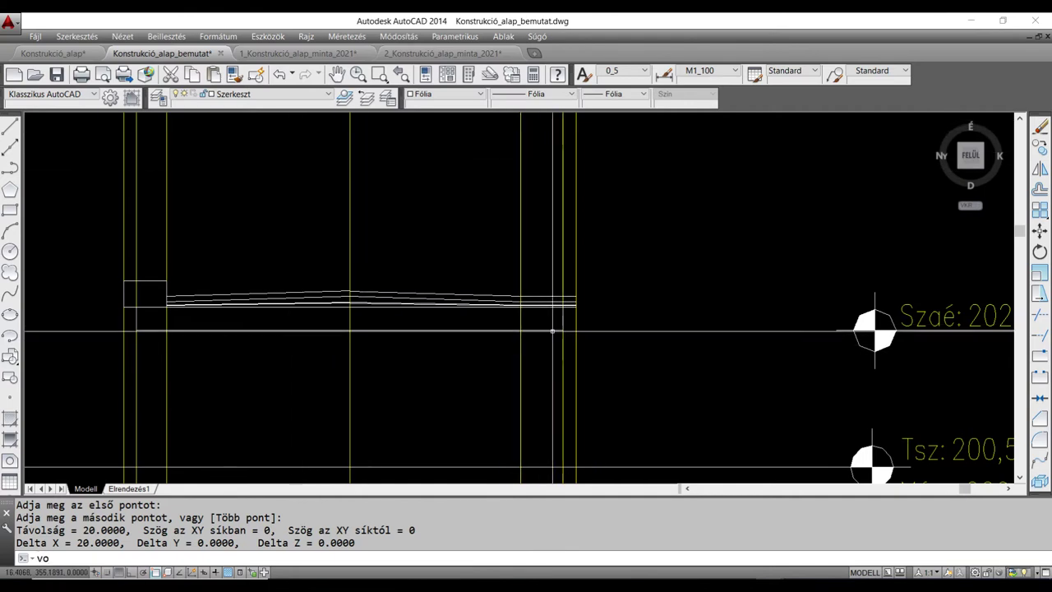
key("Return")
scroll(349, 296, "up", 6)
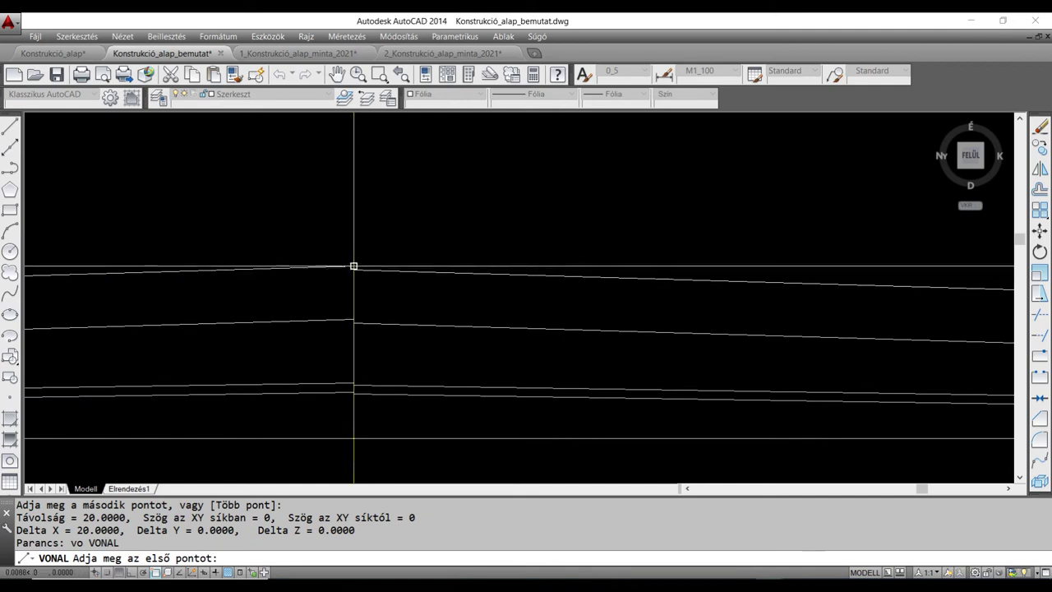
left_click(353, 266)
scroll(567, 271, "down", 5)
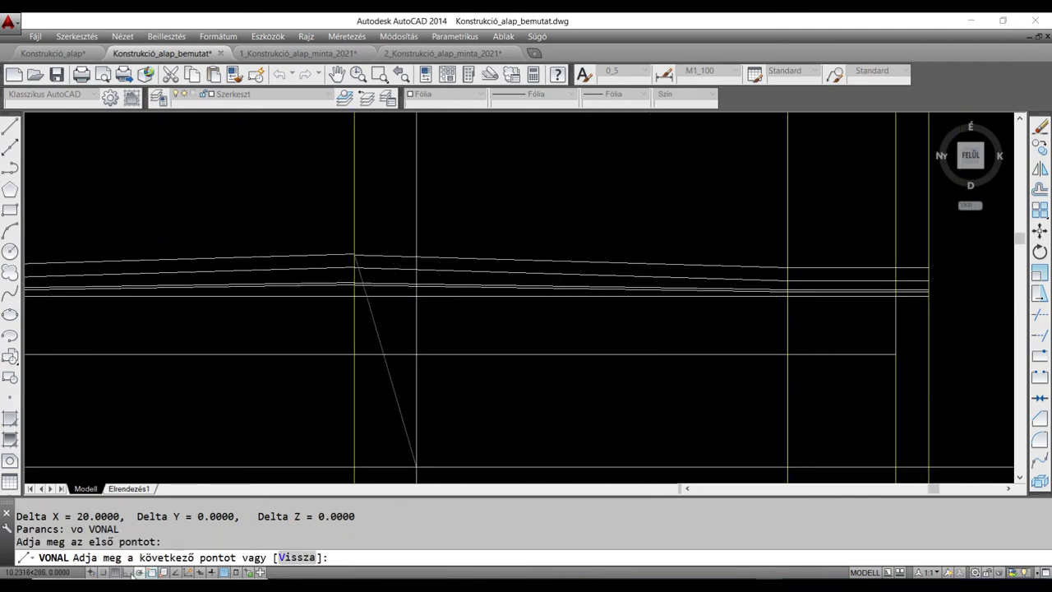
left_click(127, 572)
mouse_move(967, 251)
middle_mouse_down()
mouse_move(611, 228)
mouse_move(650, 243)
middle_mouse_up()
scroll(822, 271, "down", 2)
middle_click_drag(822, 271, 390, 254)
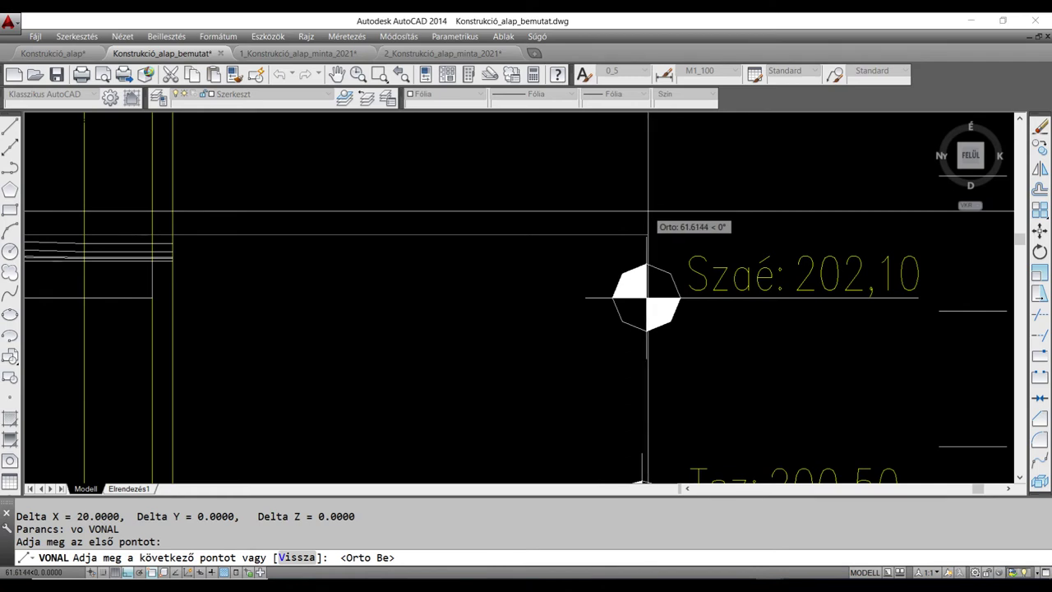
left_click(646, 211)
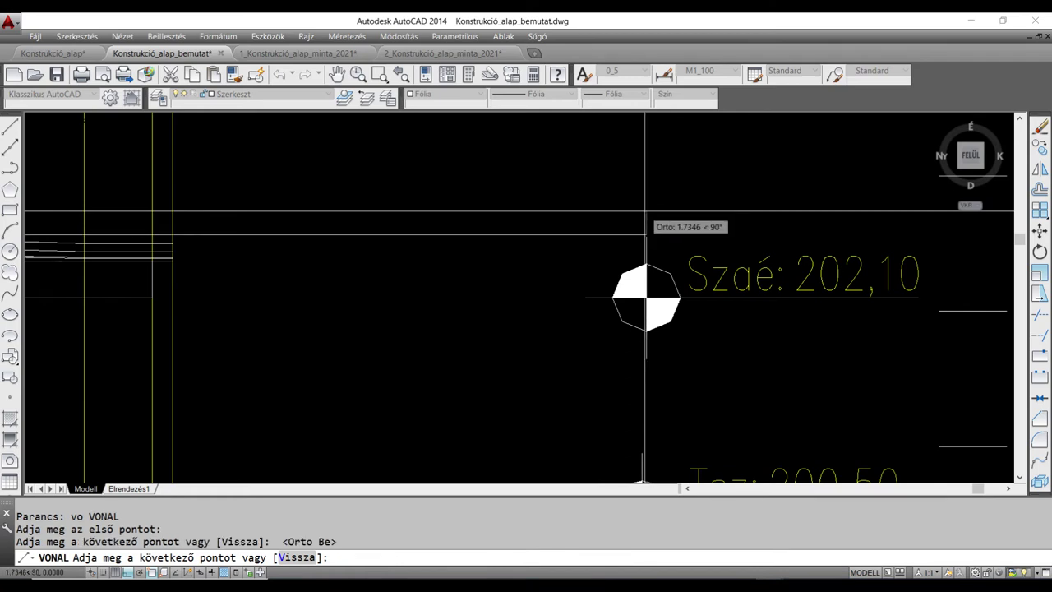
key("Escape")
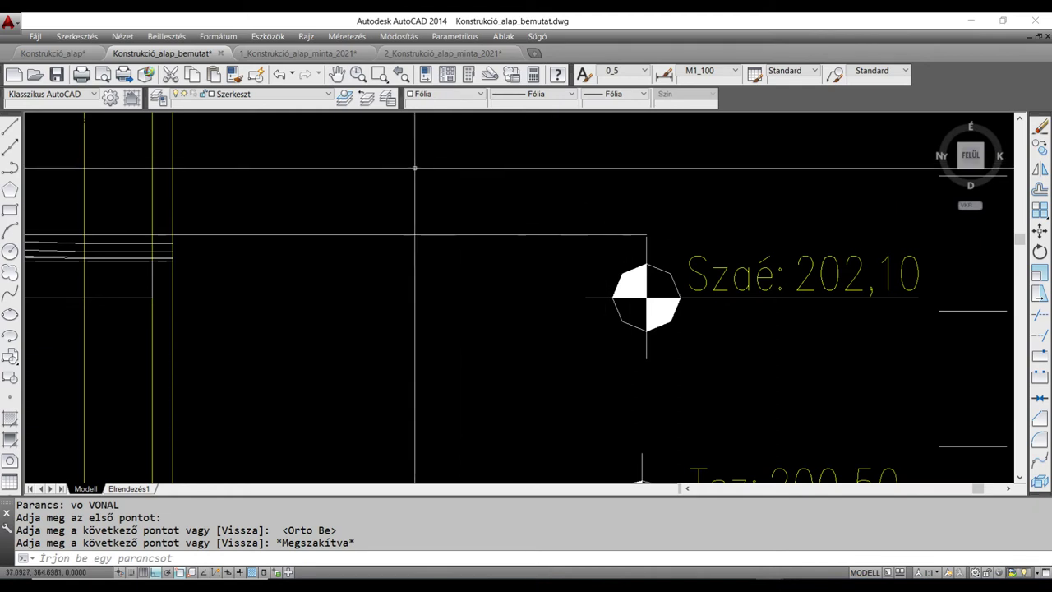
Make Méret the current layer and insert the Tárcsa block unrotated at the outer end of the new horizontal level line.
left_click(328, 95)
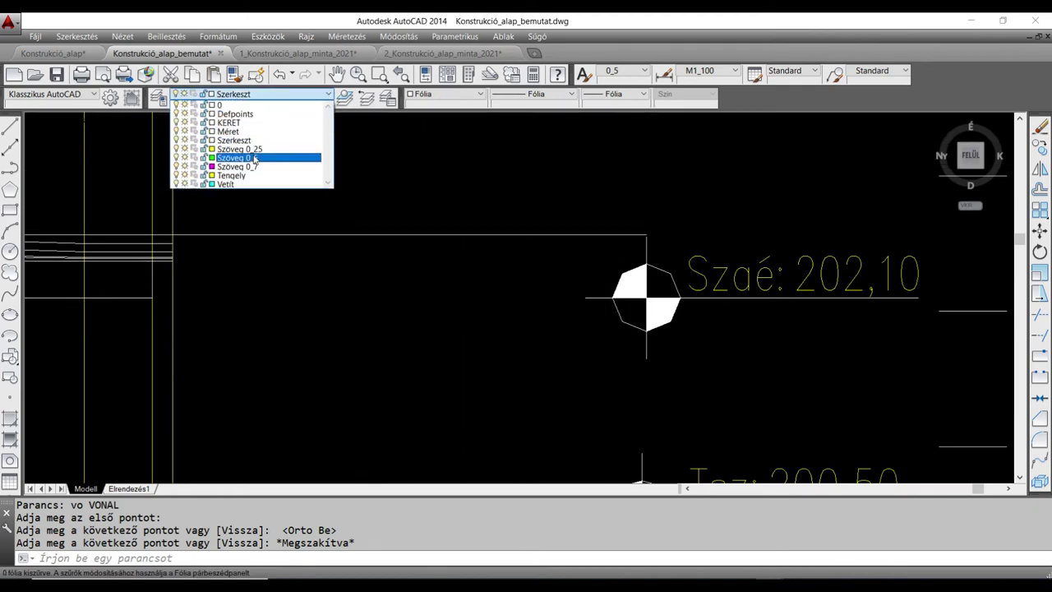
left_click(240, 132)
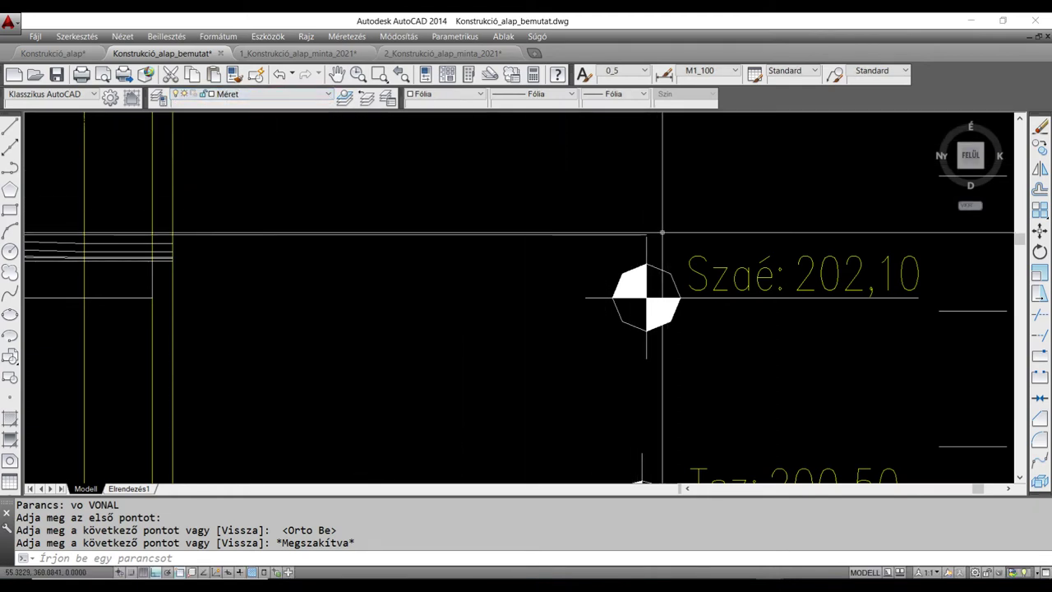
key("Return")
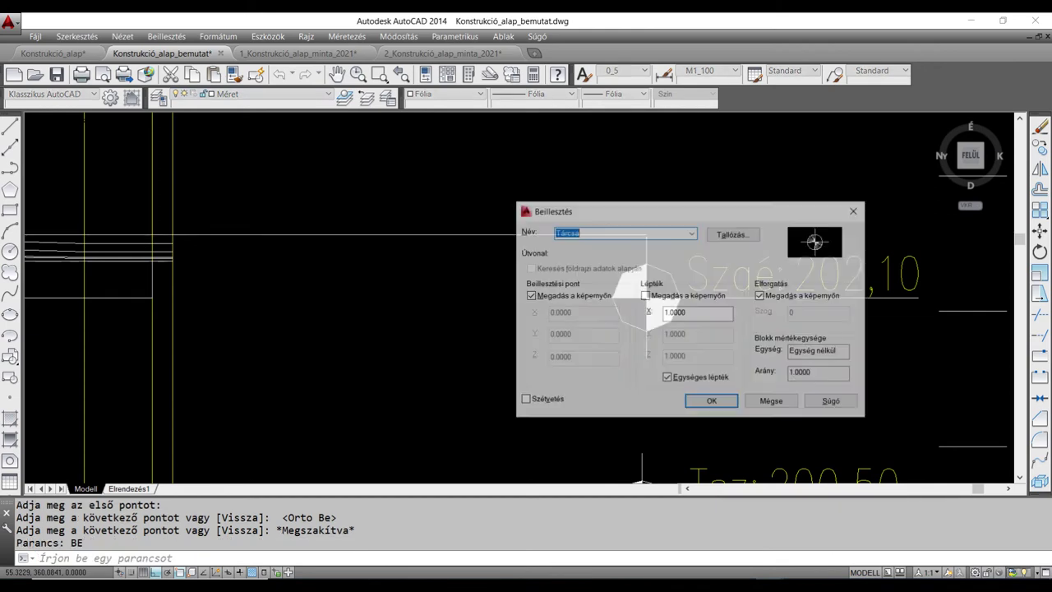
key("Return")
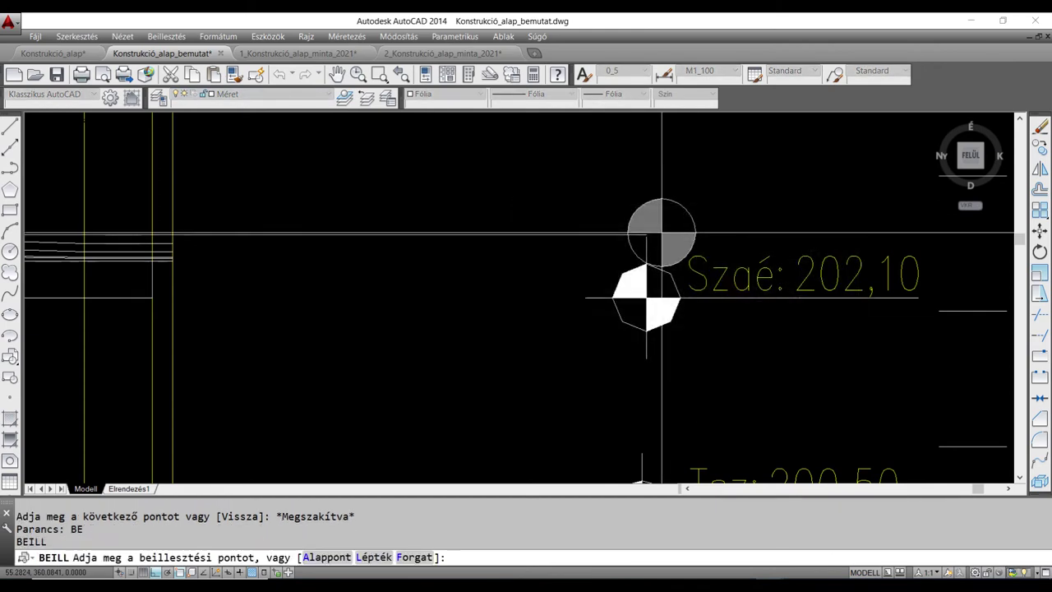
scroll(637, 236, "up", 2)
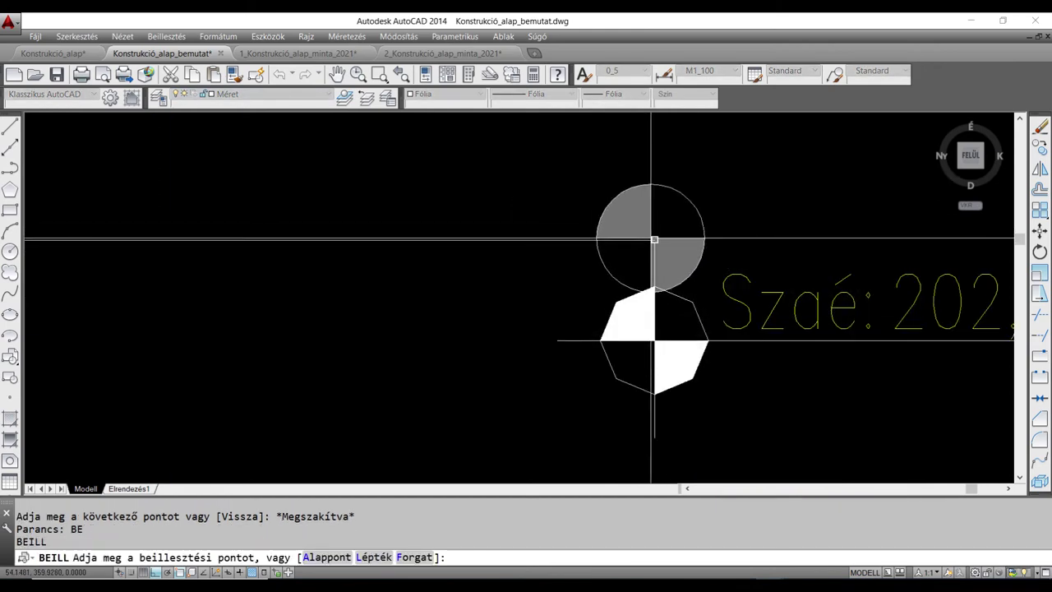
left_click(653, 239)
scroll(746, 238, "down", 2)
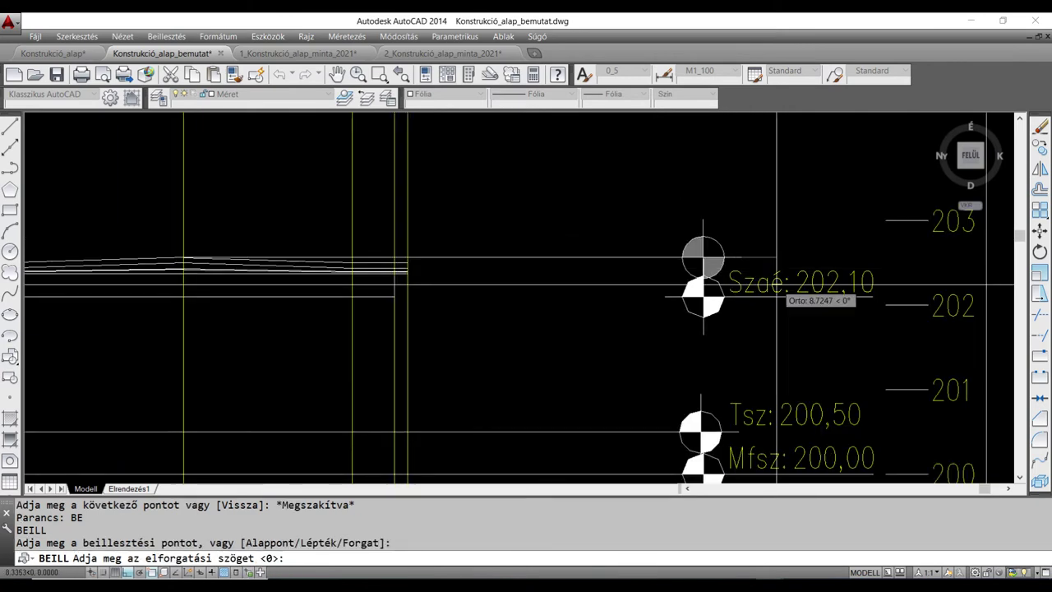
middle_click_drag(666, 301, 554, 303)
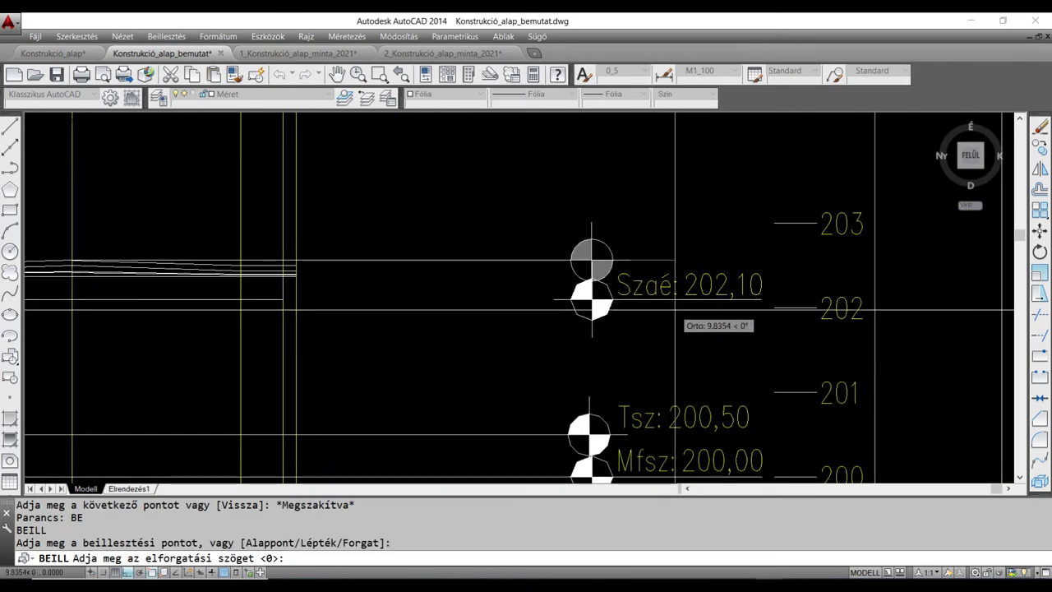
left_click(672, 306)
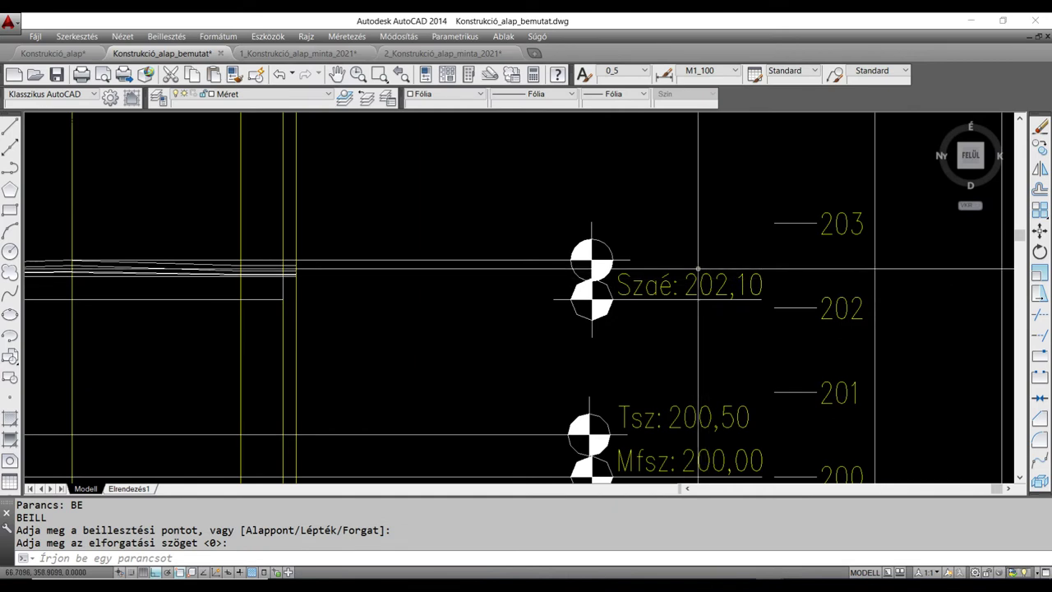
Copy the "Tsz: 200,50" label from its marker to the same position beside the newly inserted level marker.
type("m")
key("Return")
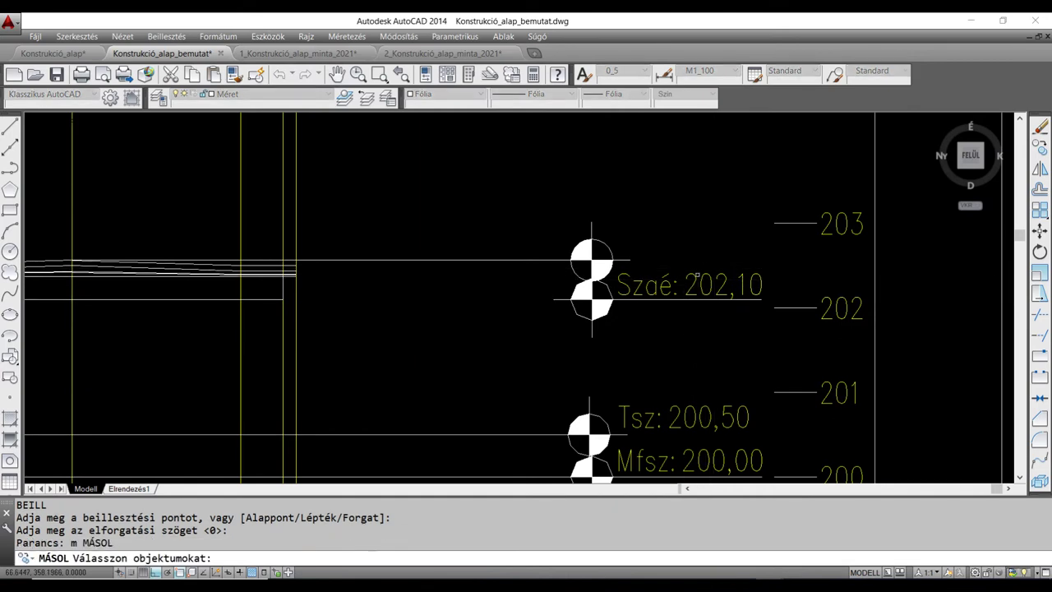
left_click(649, 413)
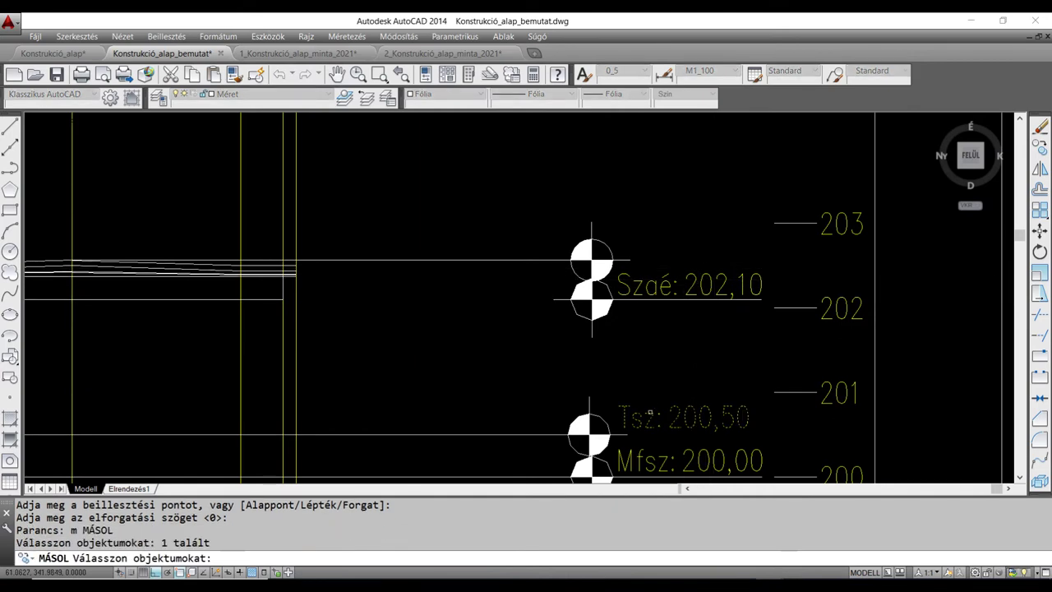
key("Return")
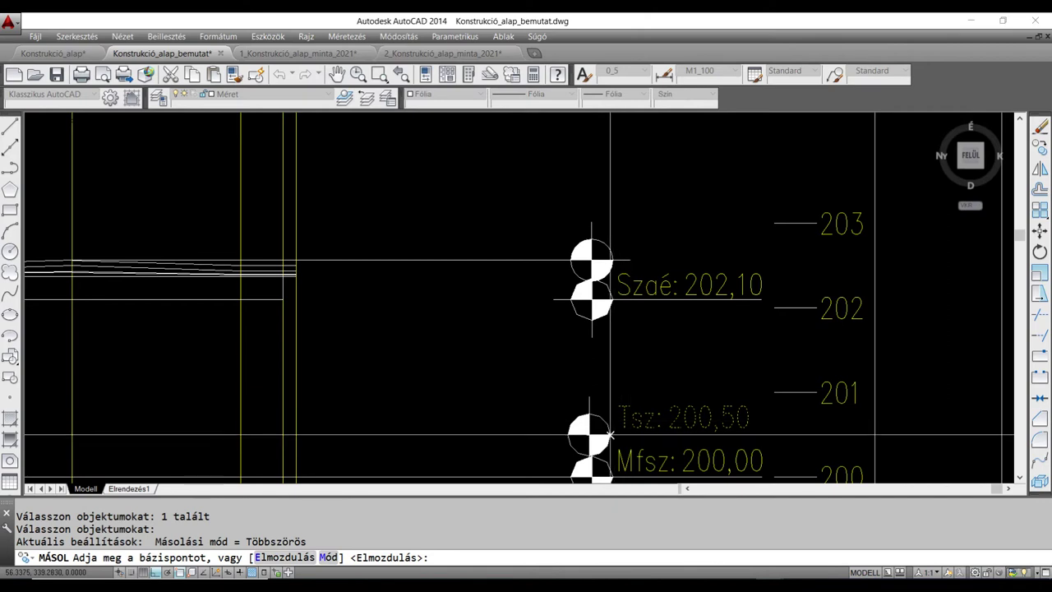
left_click(609, 434)
left_click(613, 262)
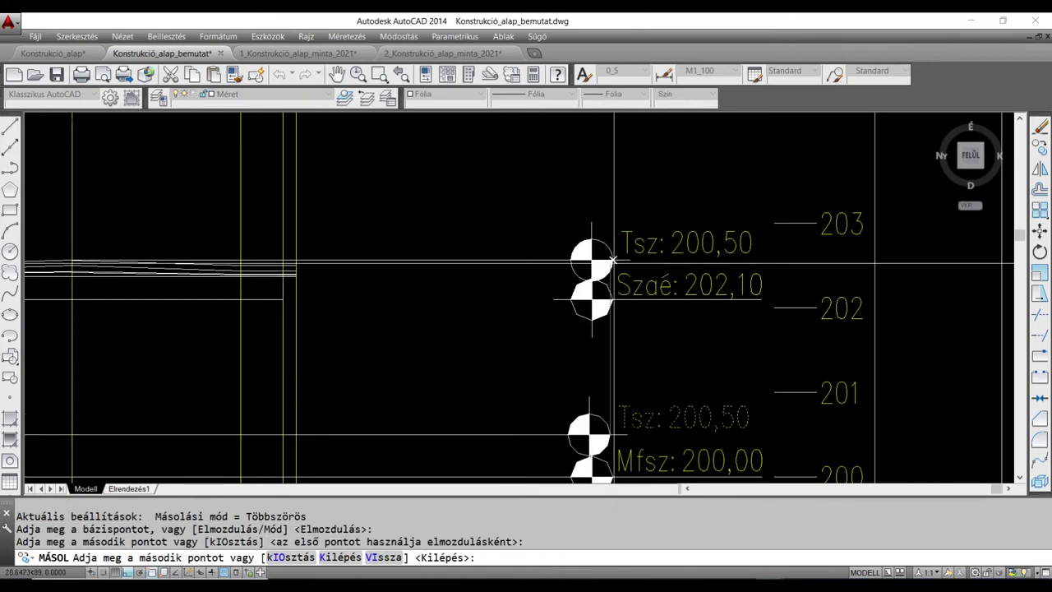
key("Escape")
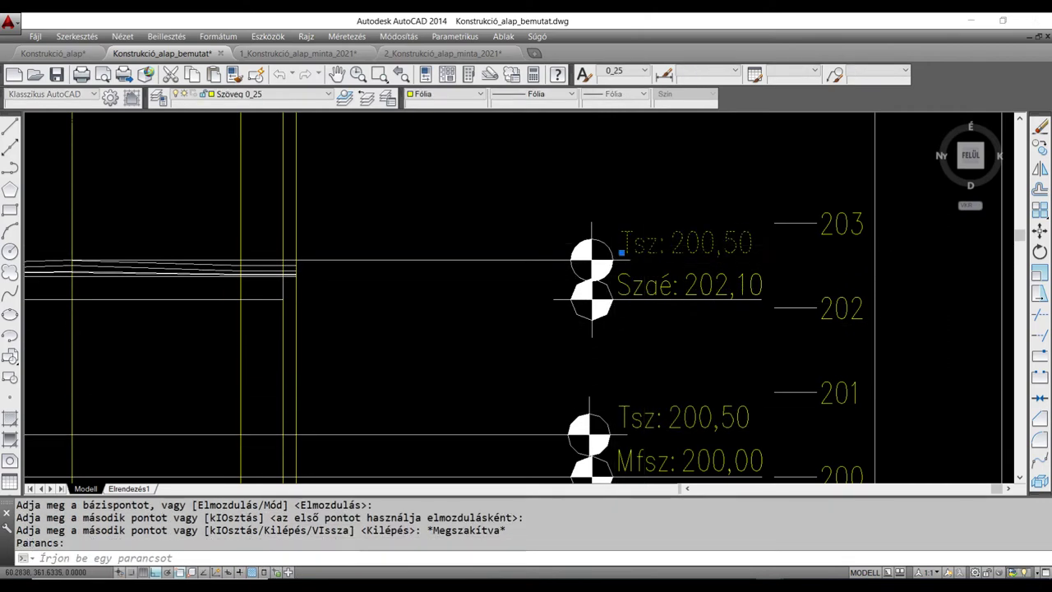
Change the prefix of the copied level label above Szaé to "Psz".
double_click(636, 251)
left_click(628, 255)
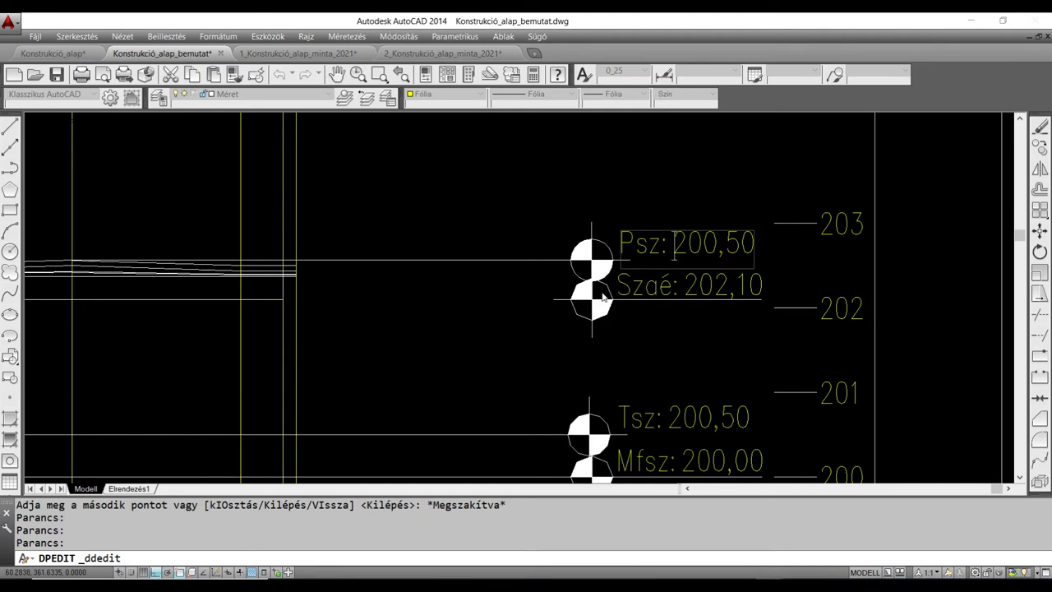
key("Escape")
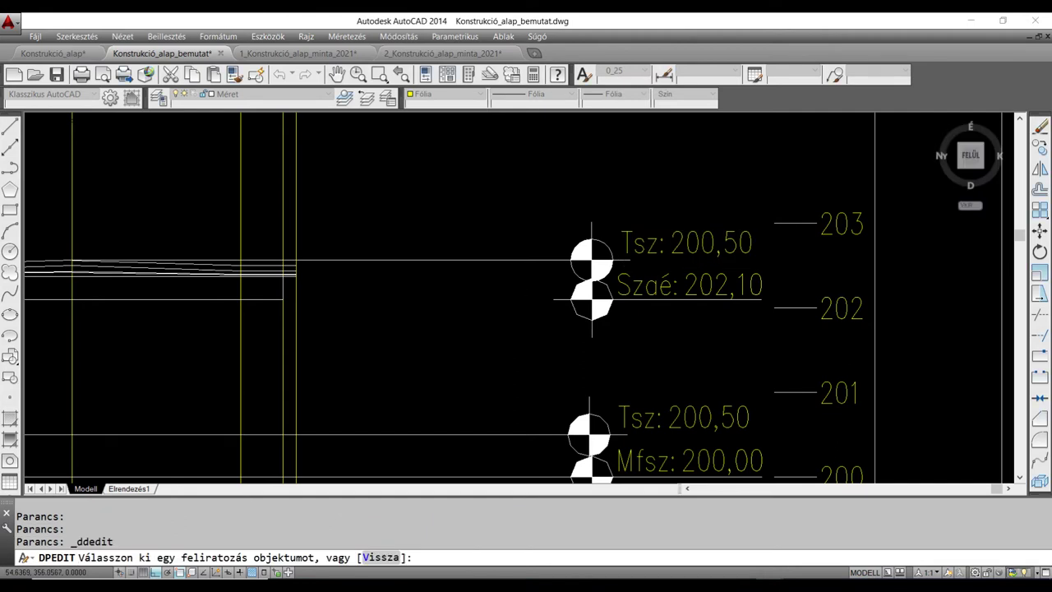
left_click(644, 258)
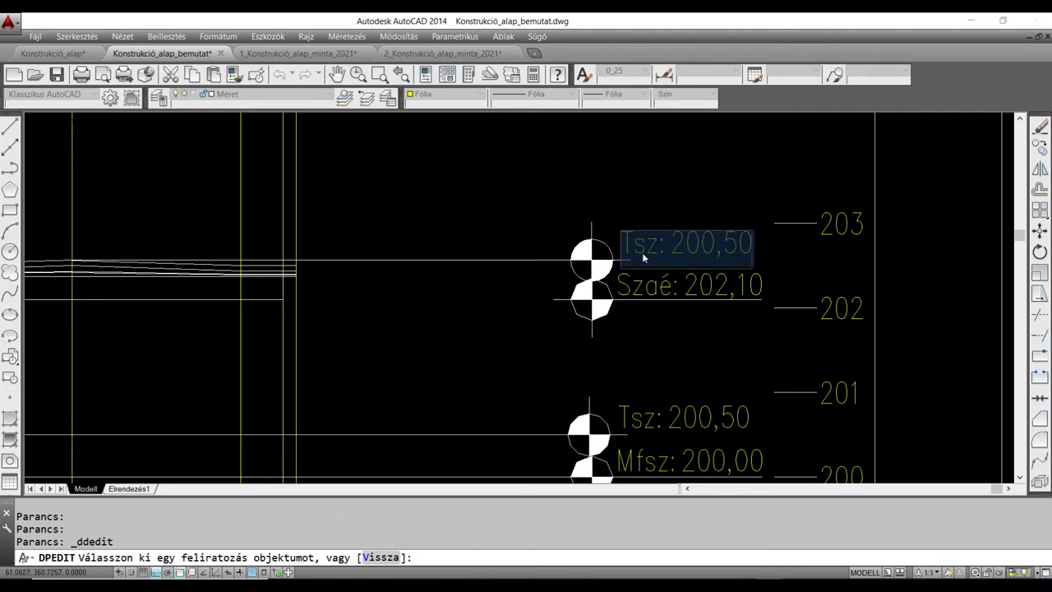
key("Home")
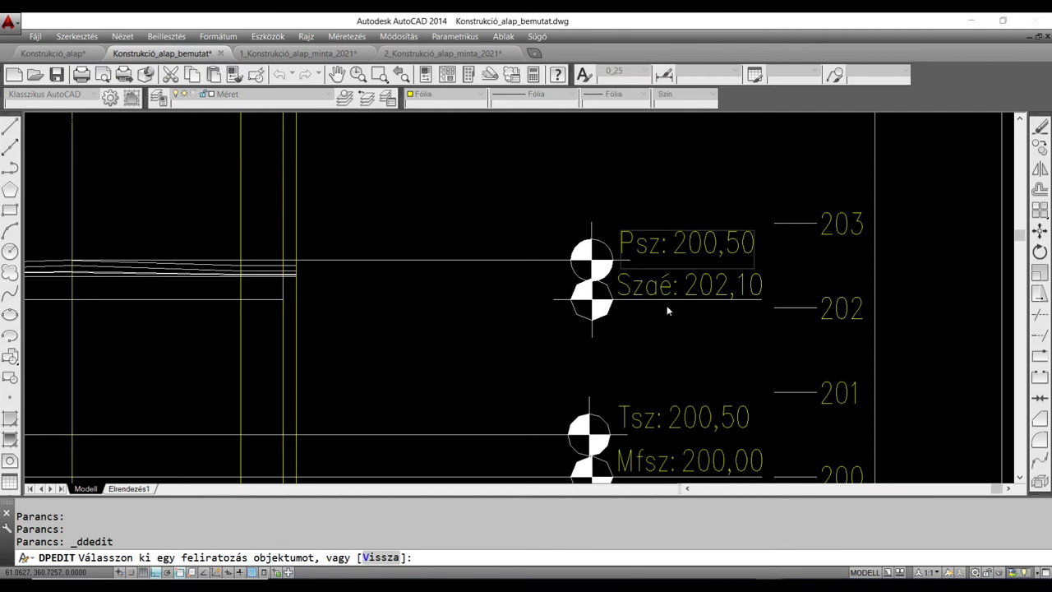
left_click(404, 320)
key("Escape")
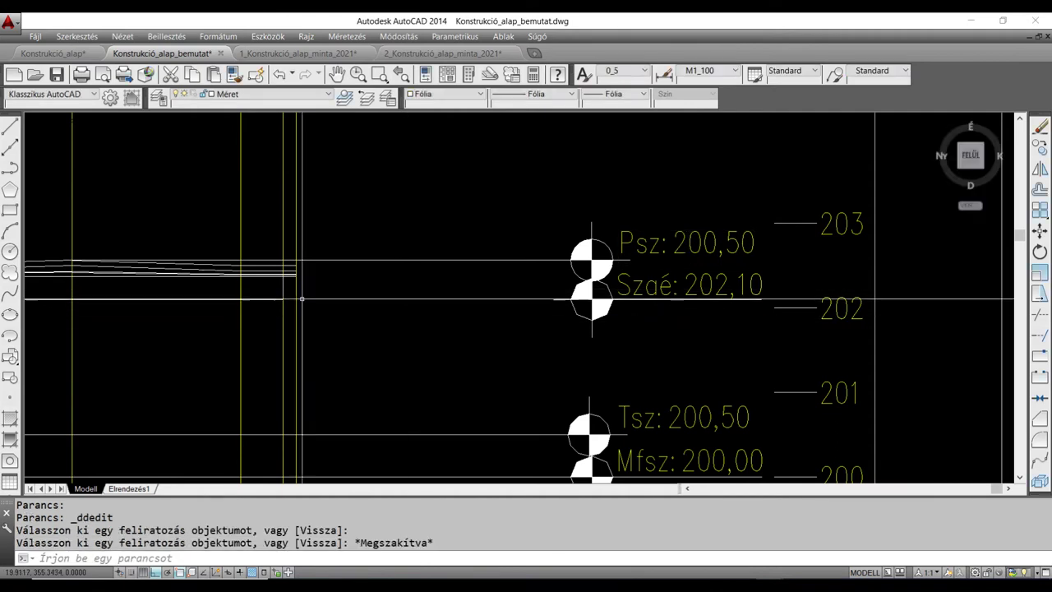
Measure the vertical distance at the centre axis from the slab's lower edge to the peak of the top pavement layer.
middle_click_drag(405, 318, 557, 334)
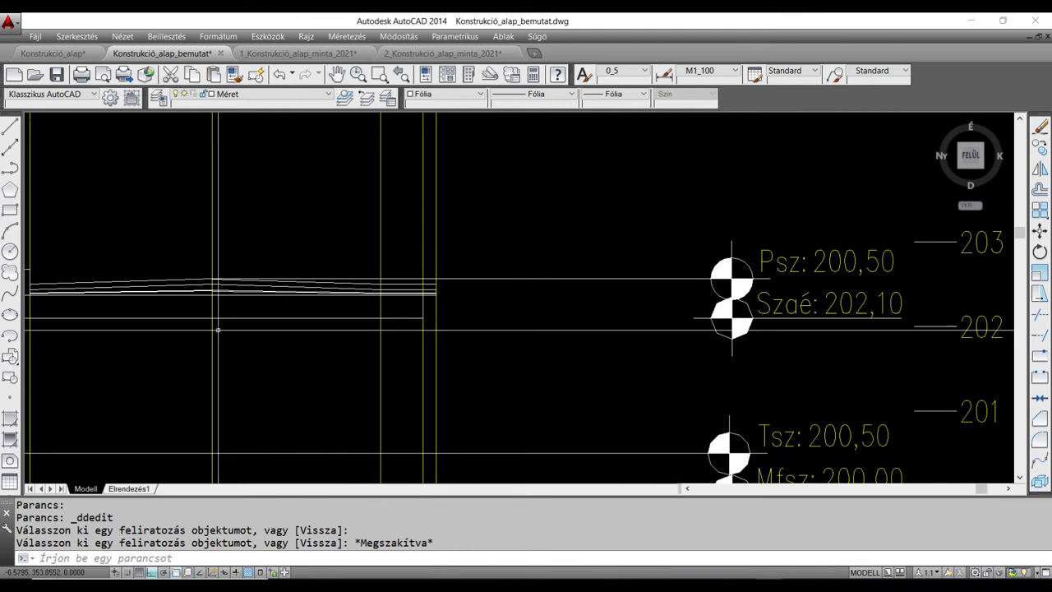
scroll(221, 306, "up", 2)
scroll(222, 306, "up", 2)
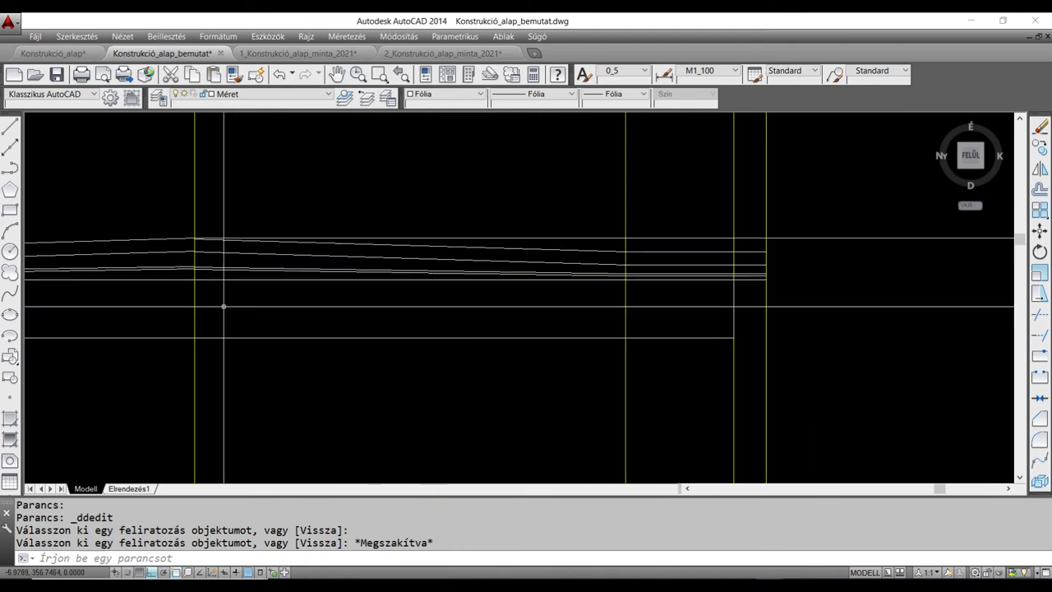
key("Return")
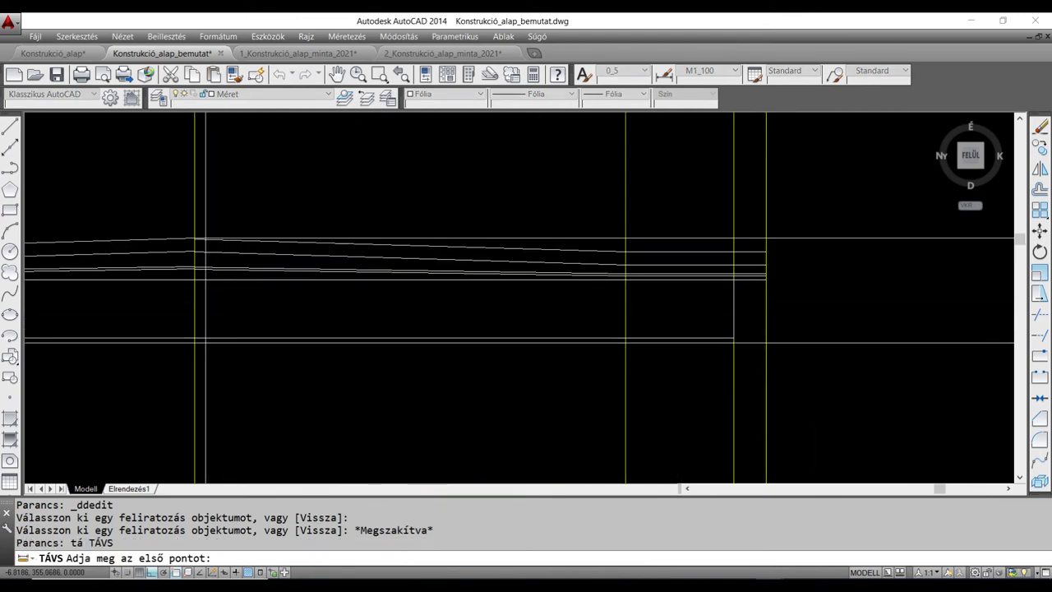
left_click(194, 338)
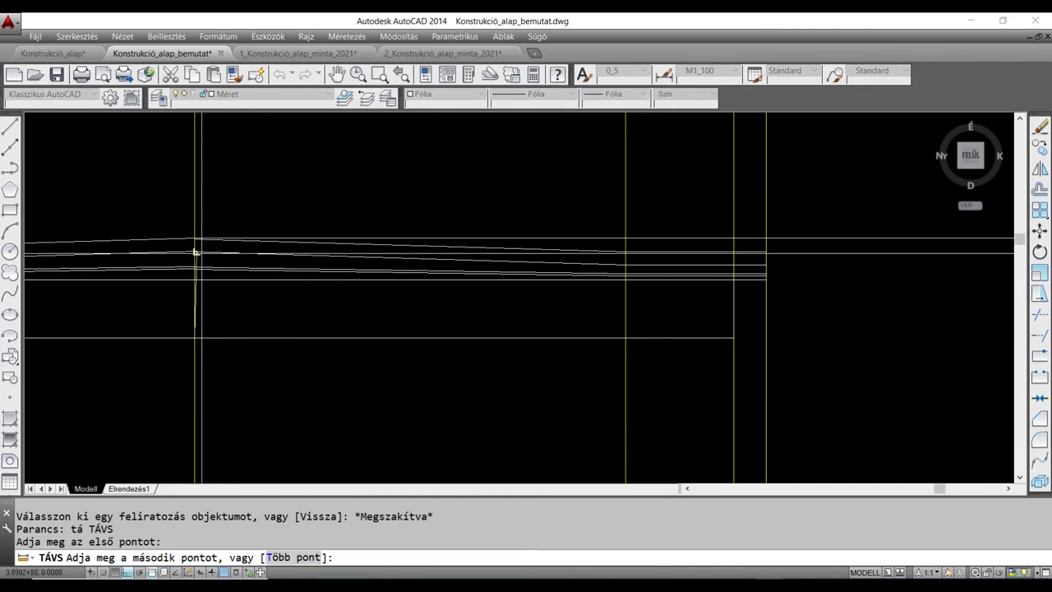
scroll(195, 247, "up", 1)
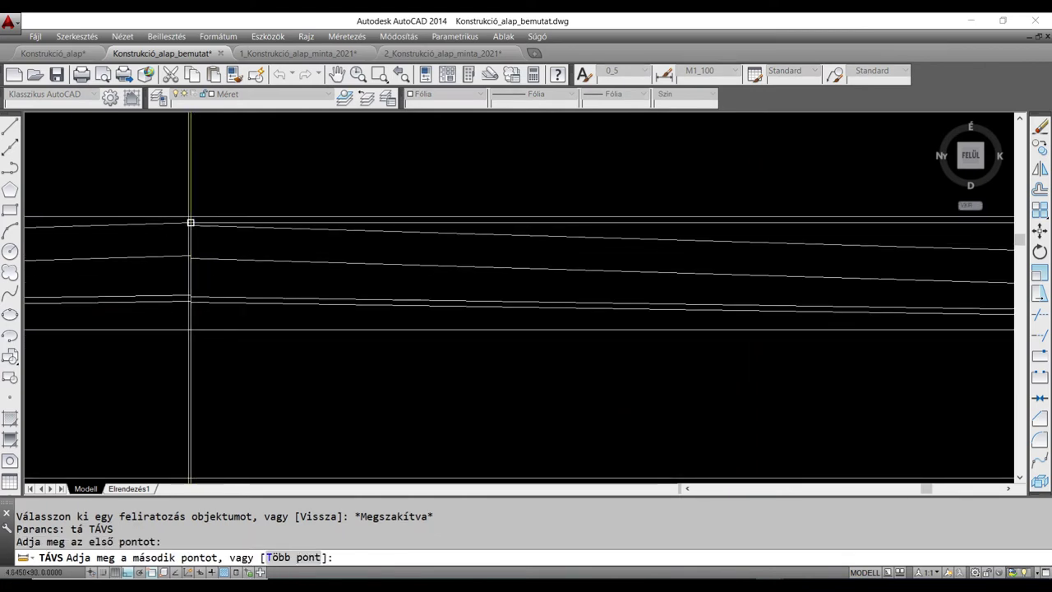
left_click(191, 222)
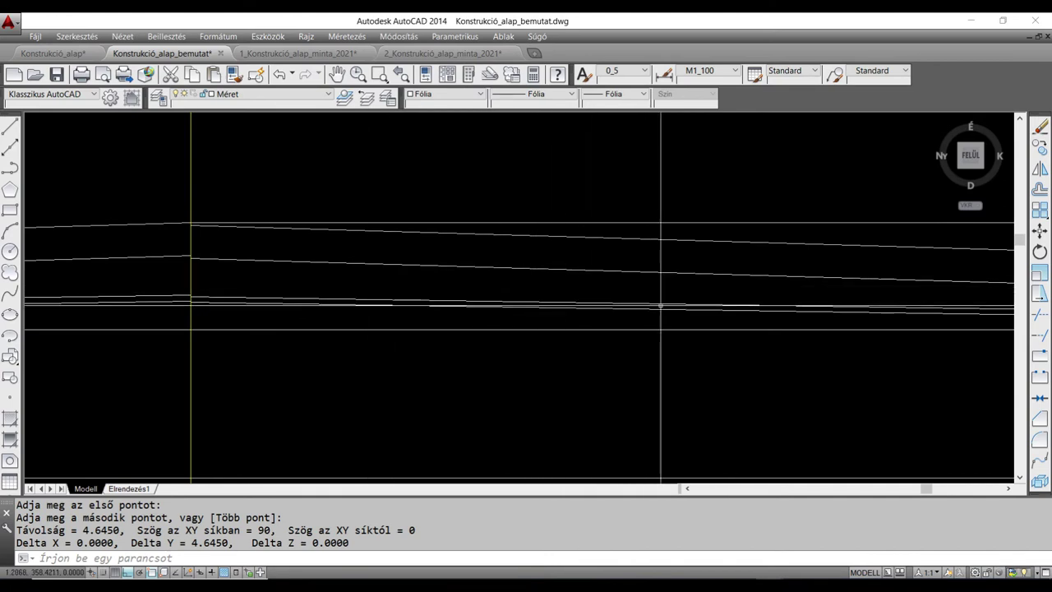
Set the level value of the Psz label to 202,56.
scroll(827, 307, "down", 2)
scroll(369, 272, "down", 2)
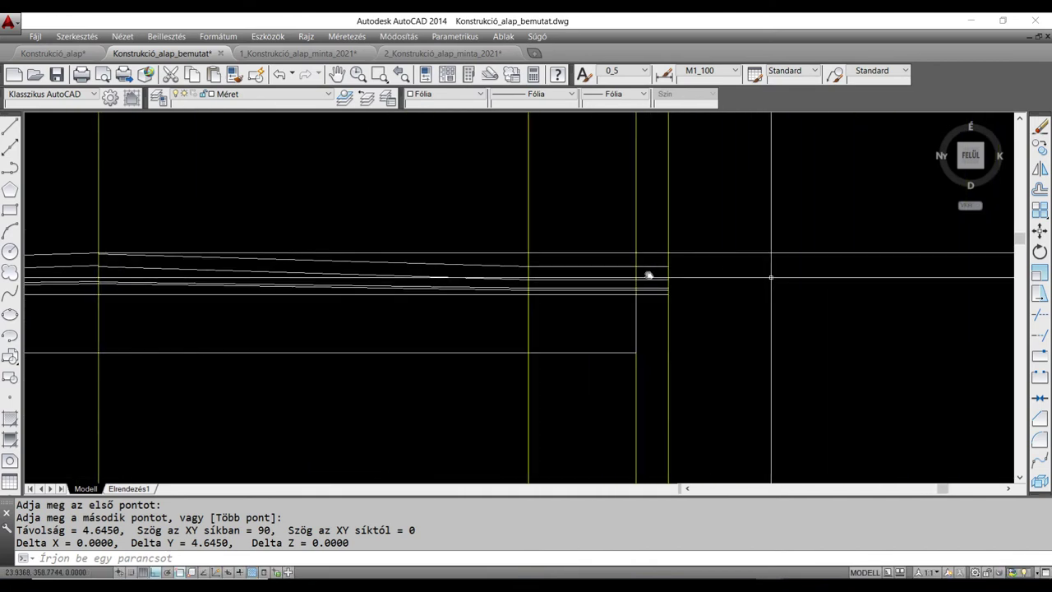
mouse_move(648, 274)
middle_mouse_down()
mouse_move(611, 291)
mouse_move(545, 296)
middle_mouse_up()
scroll(502, 304, "up", 4)
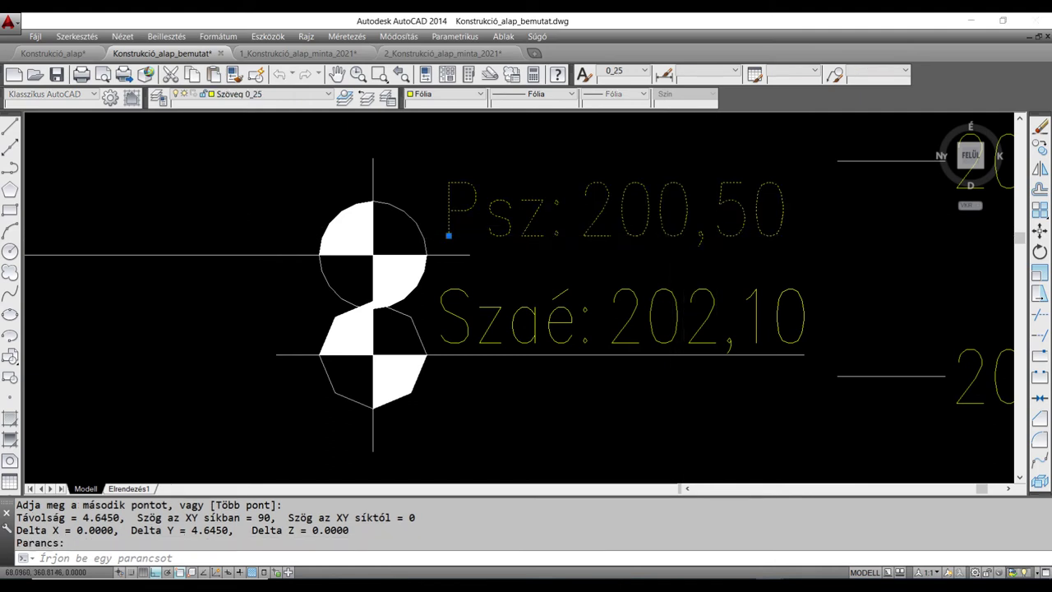
double_click(629, 235)
left_click(667, 235)
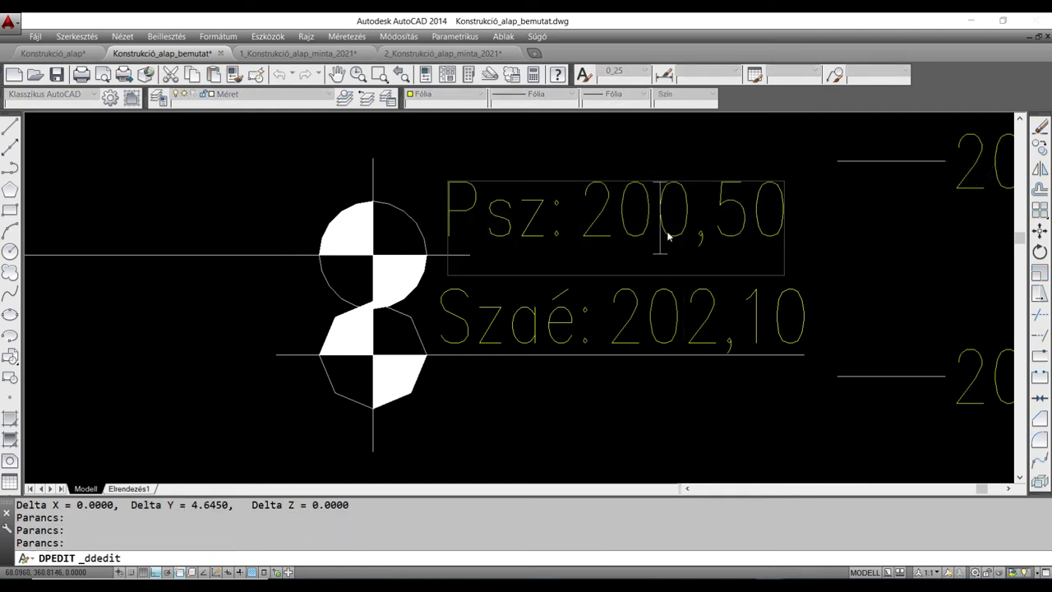
key("Delete")
key("Delete")
type("2")
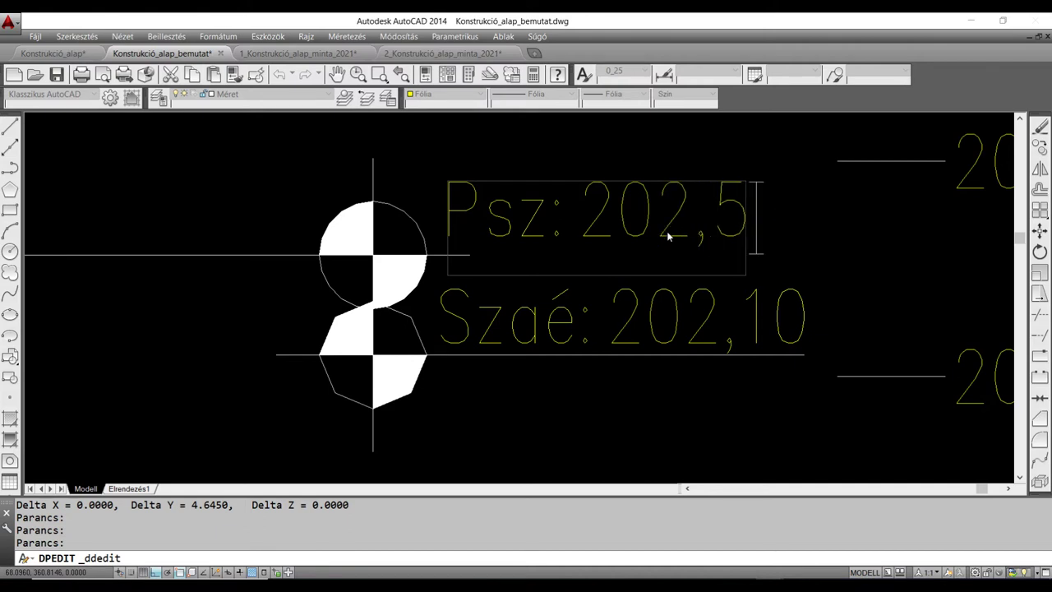
left_click(825, 257)
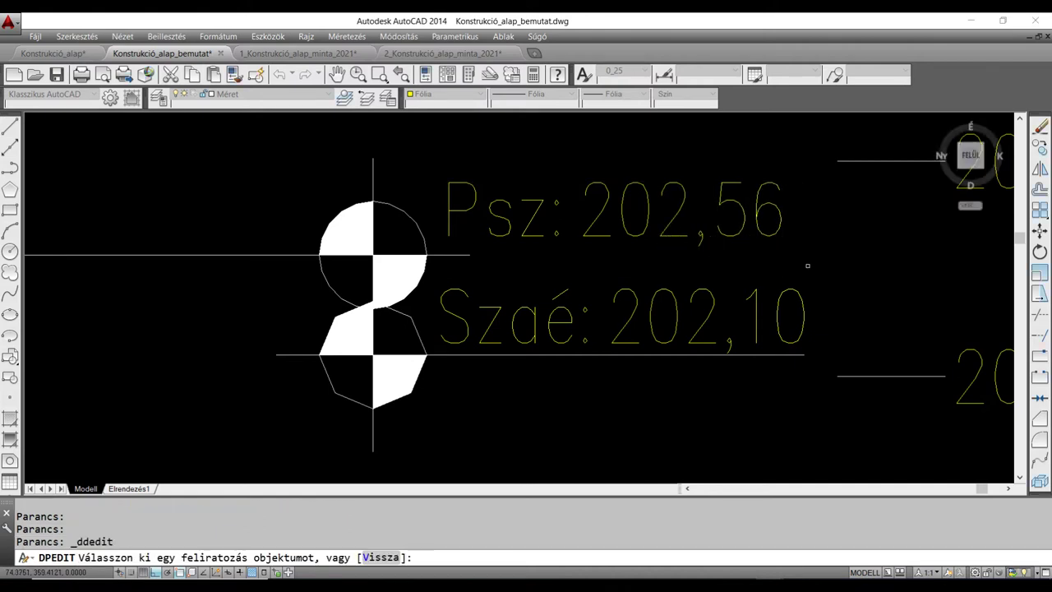
Offset the top pavement layer's short horizontal segment at the slab's right edge upward by 1.8 for the kerb top.
key("Escape")
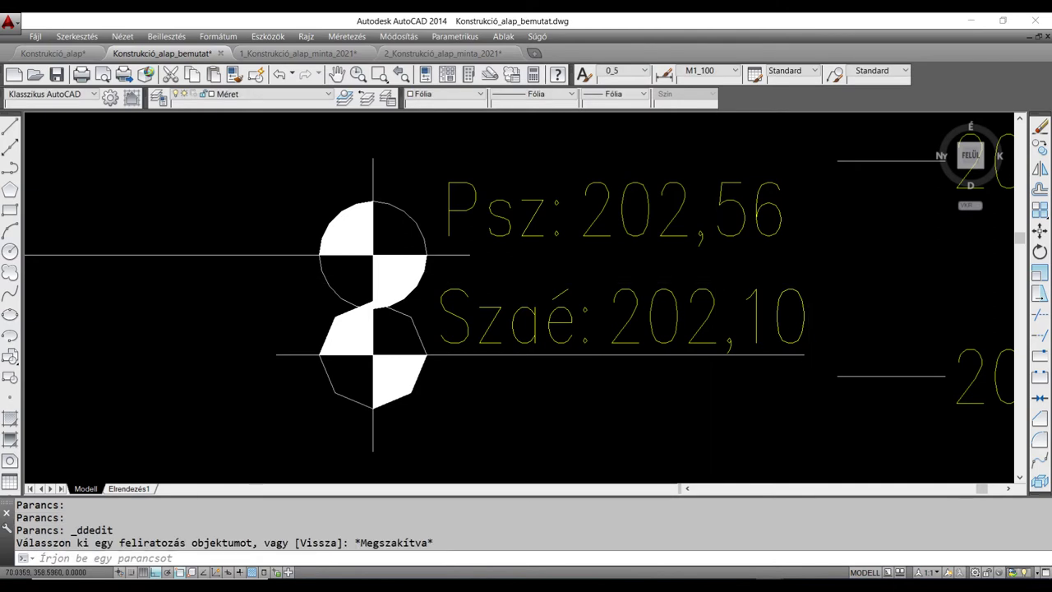
scroll(628, 253, "down", 6)
middle_click_drag(629, 253, 625, 243)
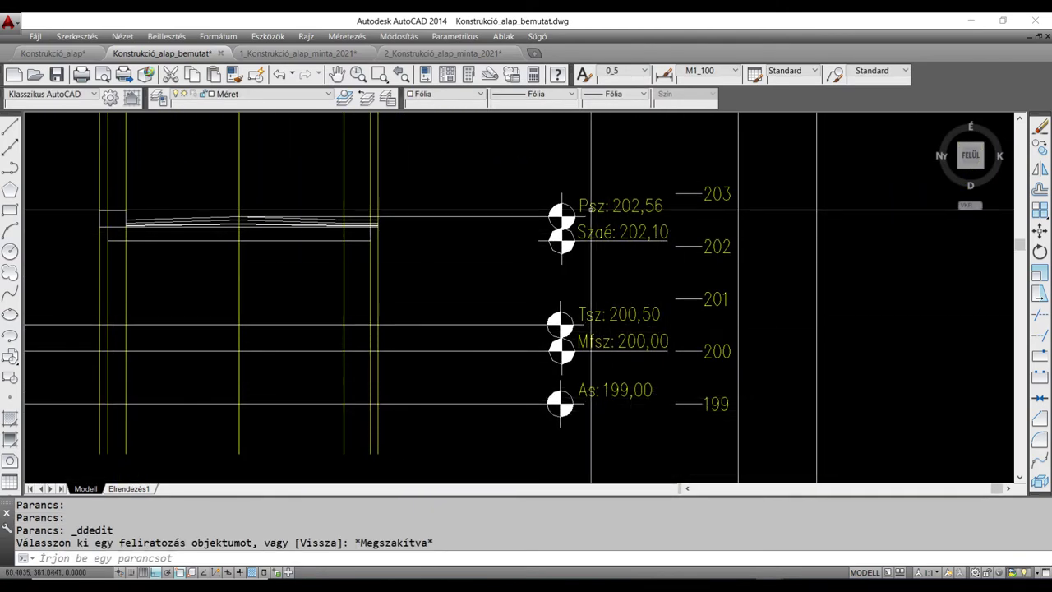
middle_click_drag(499, 215, 653, 237)
middle_click_drag(529, 266, 547, 270)
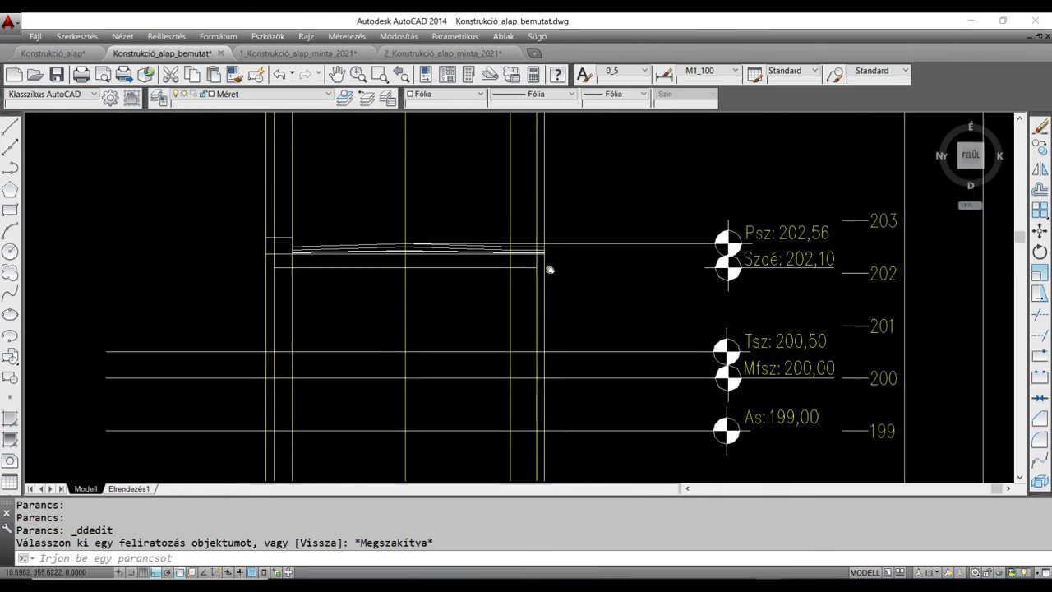
scroll(548, 271, "up", 1)
scroll(575, 265, "up", 2)
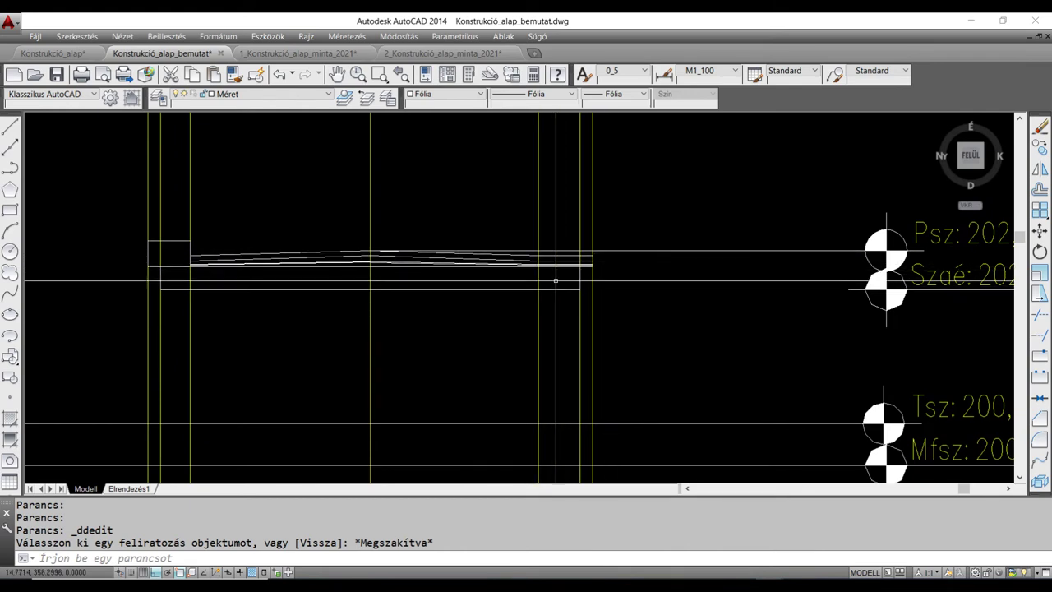
mouse_move(533, 260)
middle_mouse_down()
mouse_move(561, 258)
mouse_move(557, 305)
middle_mouse_up()
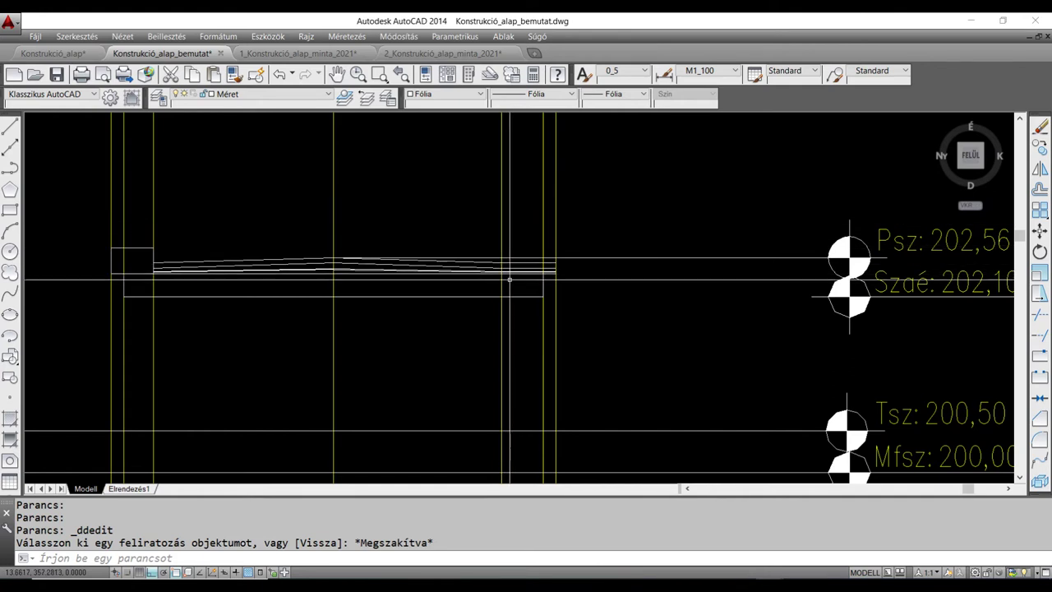
scroll(508, 277, "up", 2)
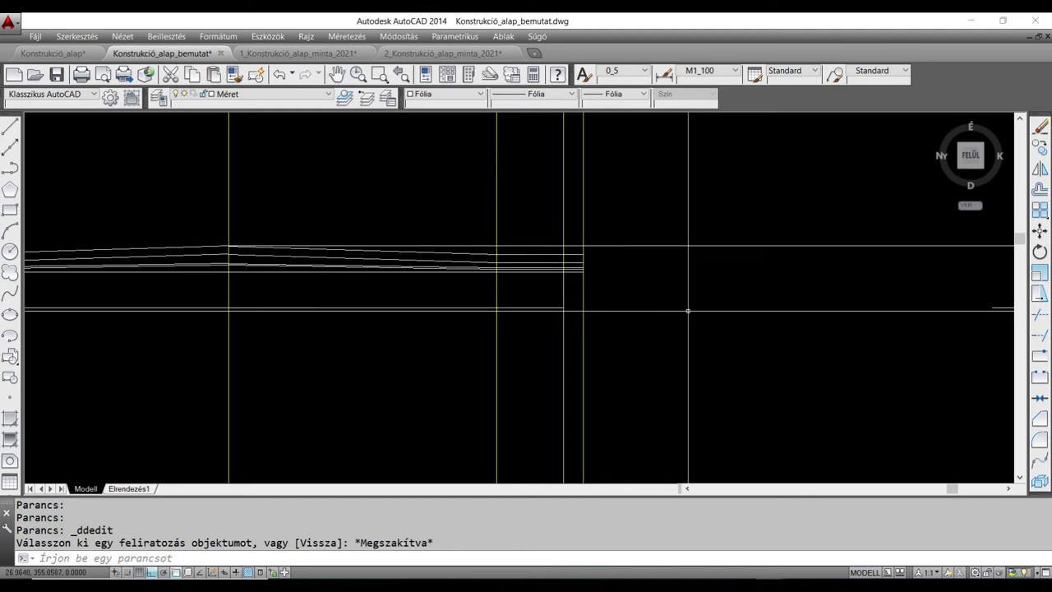
key("Return")
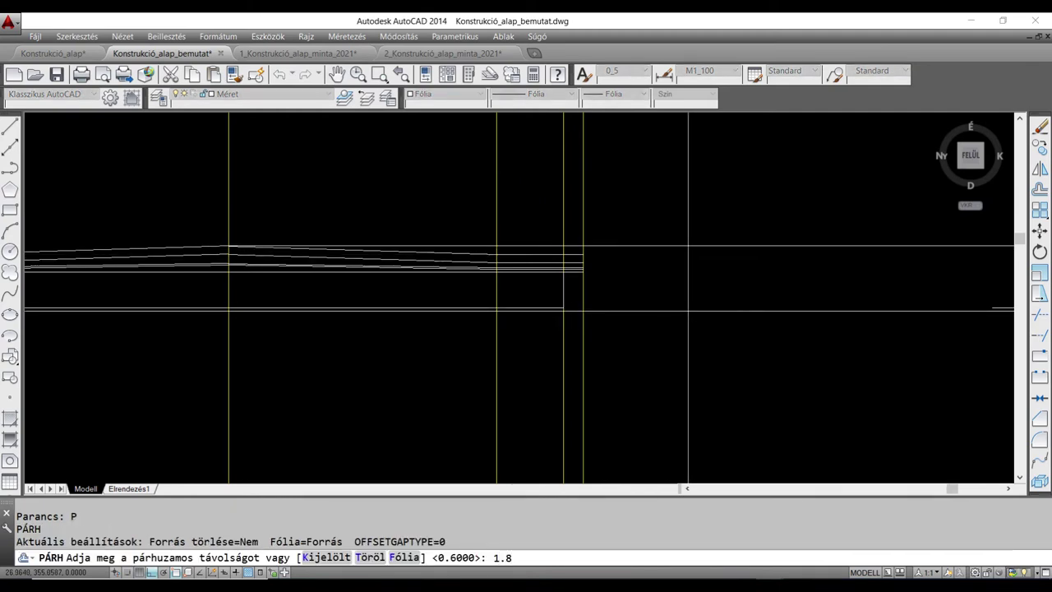
key("Return")
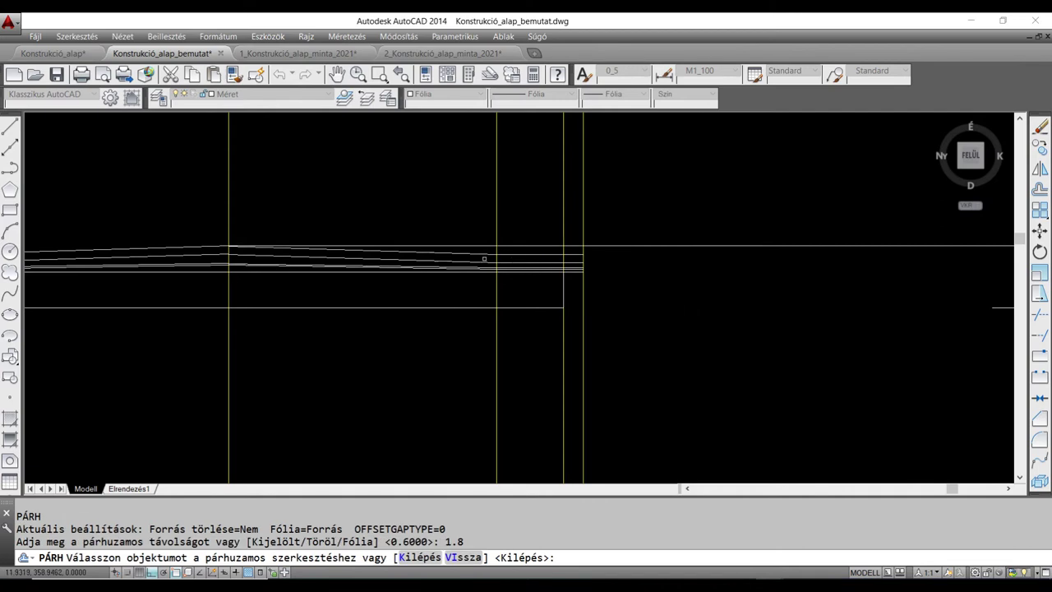
left_click(532, 254)
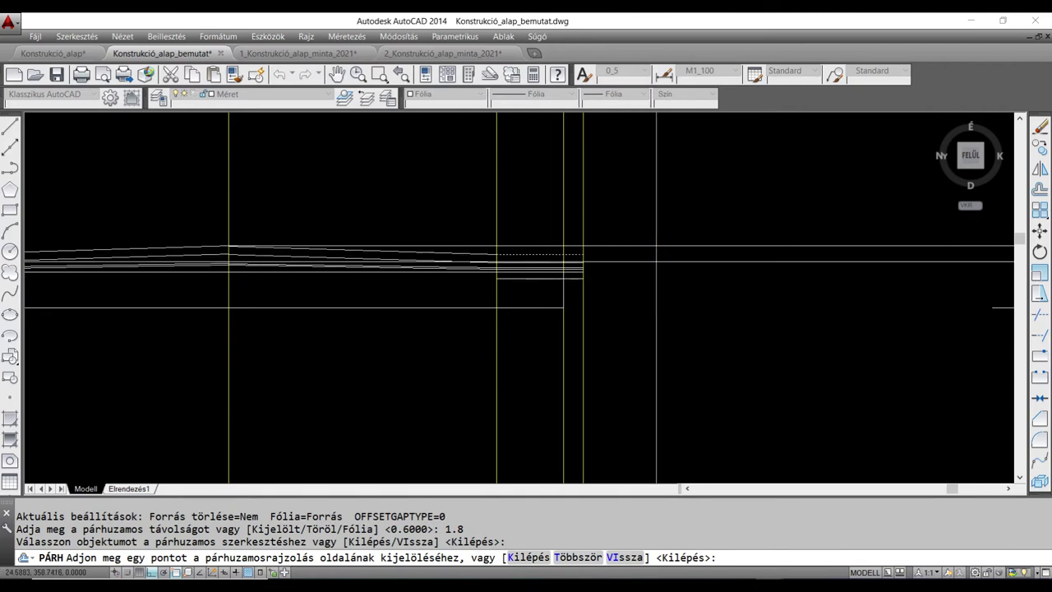
left_click(632, 189)
key("Escape")
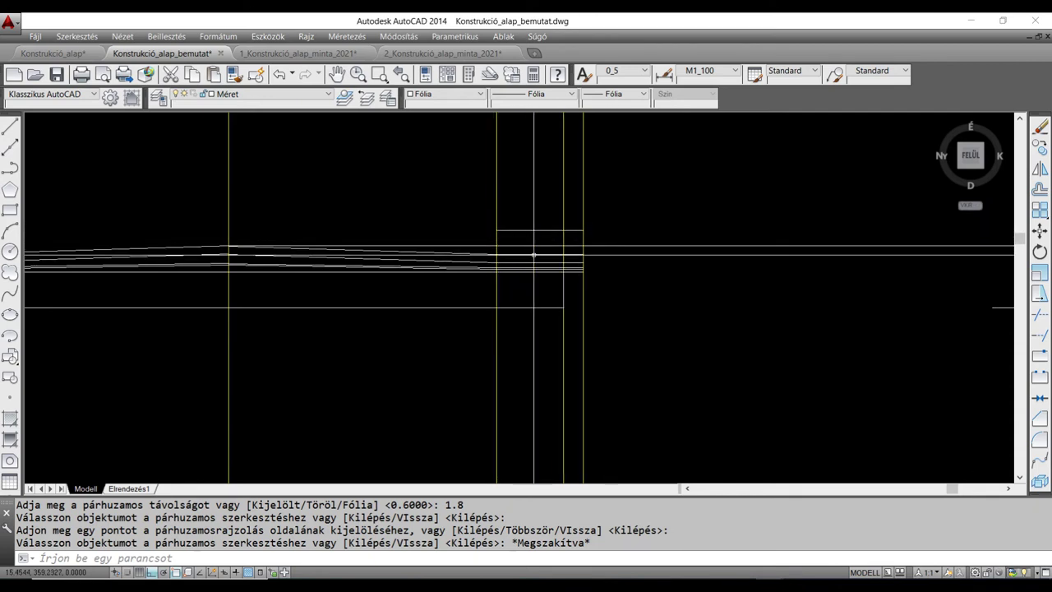
middle_click_drag(601, 247, 798, 240)
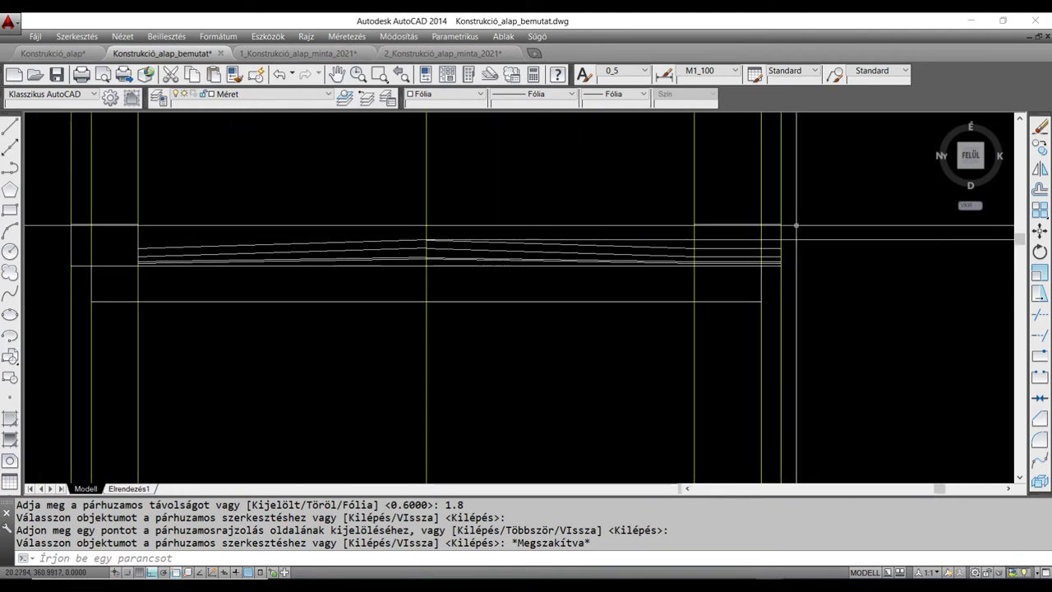
middle_click_drag(667, 235, 579, 242)
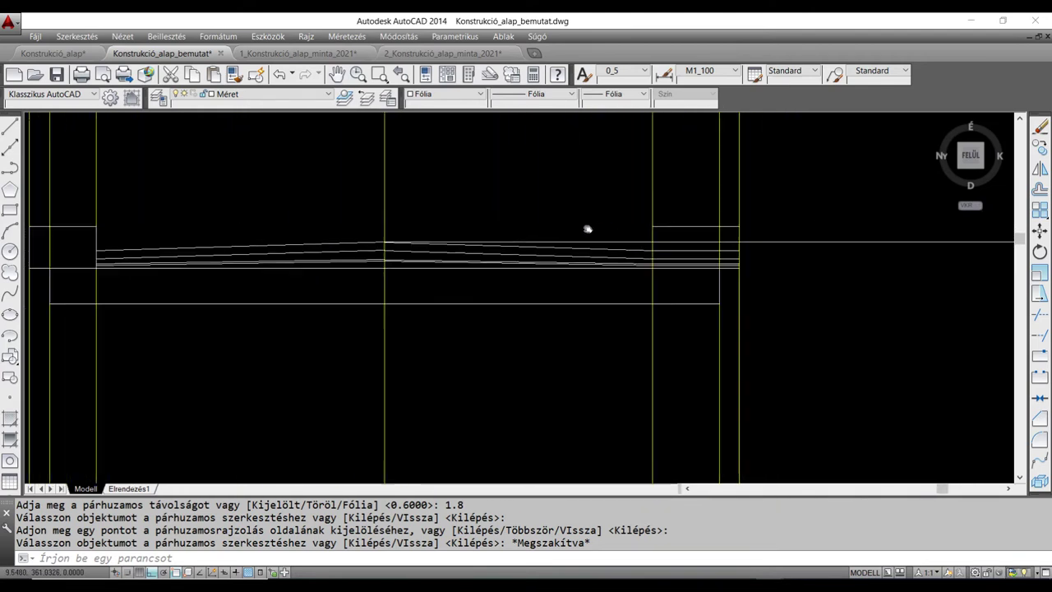